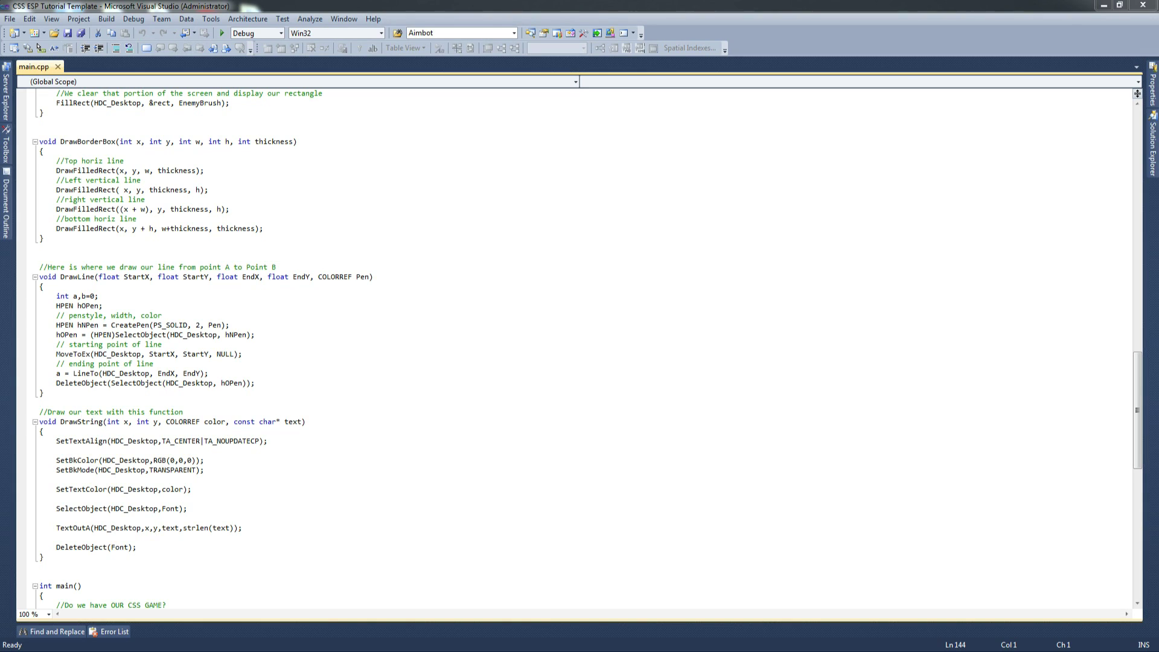
{"action": "left_click", "coordinate": [64, 257]}
{"action": "type", "text": "s0Beit"}
{"action": "left_click_drag", "start_coordinate": [64, 257], "coordinate": [38, 258]}
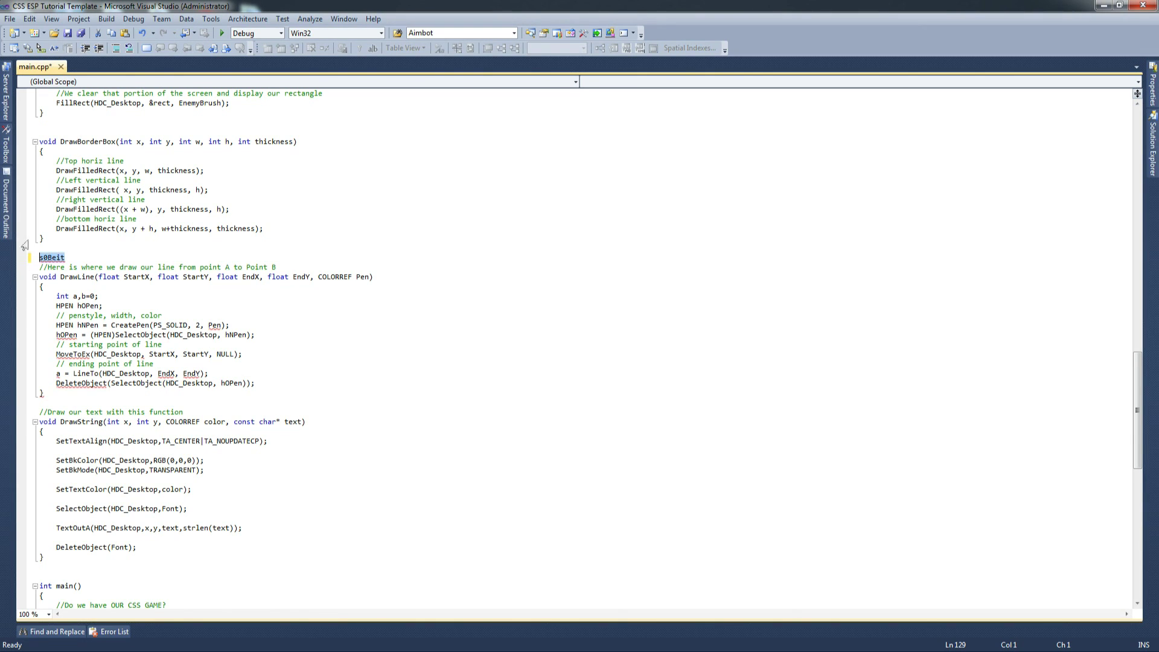
{"action": "key", "text": "Left"}
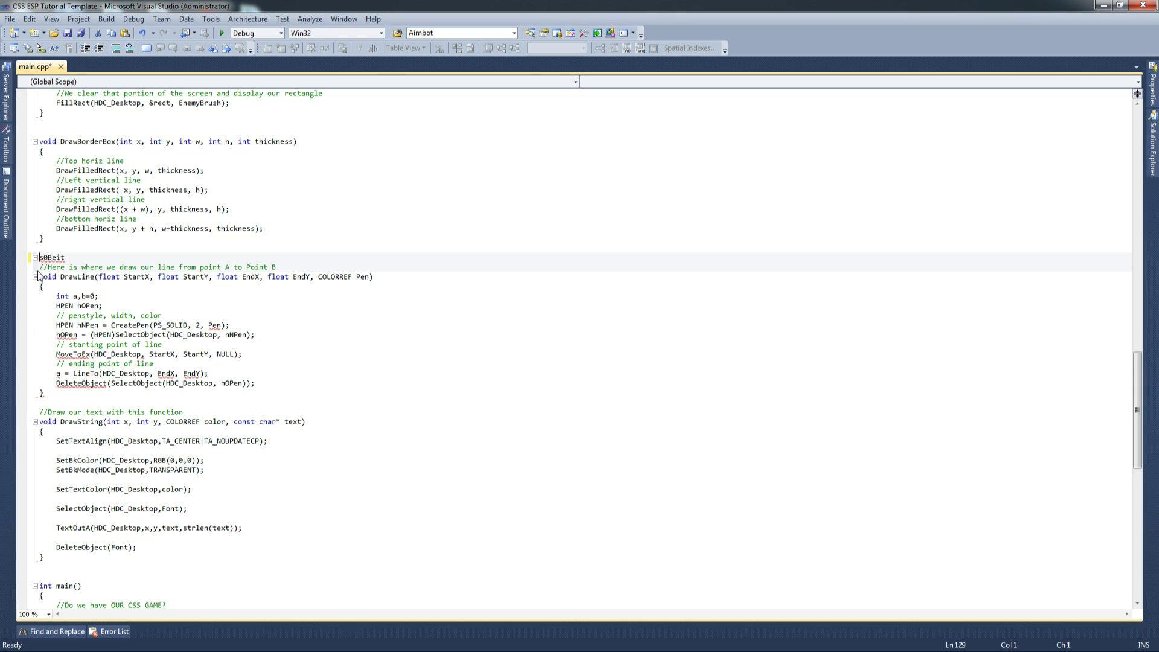
{"action": "key", "text": "Delete"}
{"action": "key", "text": "Delete"}
{"action": "key", "text": "Delete"}
{"action": "key", "text": "Delete"}
{"action": "key", "text": "Delete"}
{"action": "key", "text": "Delete"}
{"action": "key", "text": "ctrl+s"}
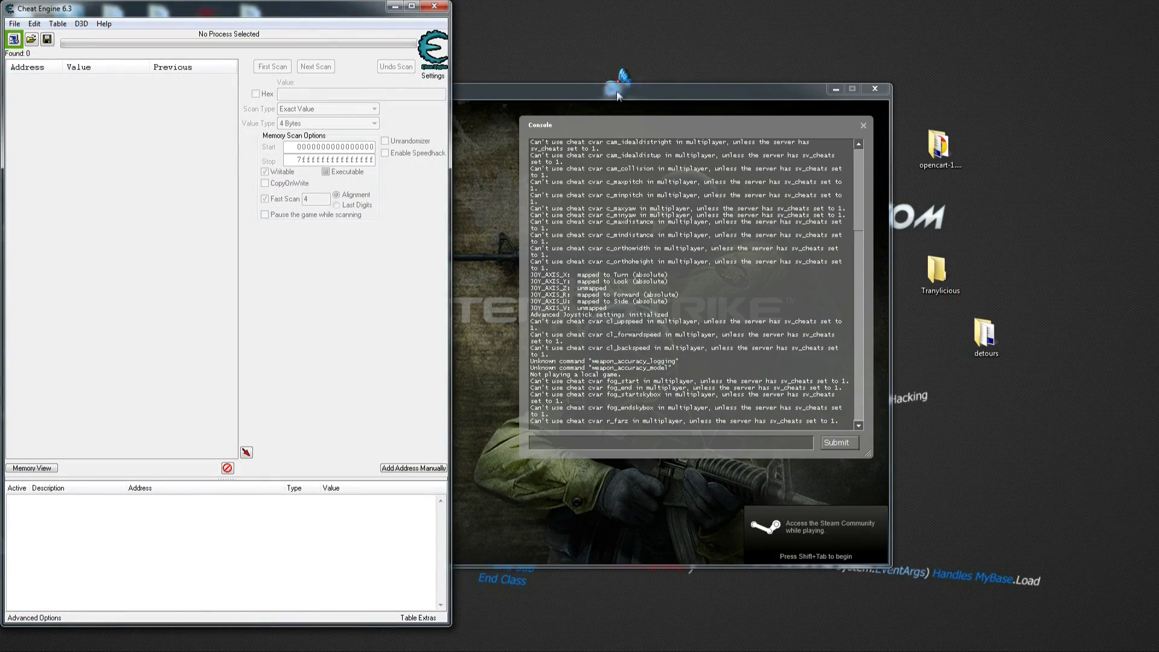
Move the Counter-Strike Source window beside Cheat Engine and attach Cheat Engine to the hl2.exe process
{"action": "left_click_drag", "start_coordinate": [617, 95], "coordinate": [832, 63]}
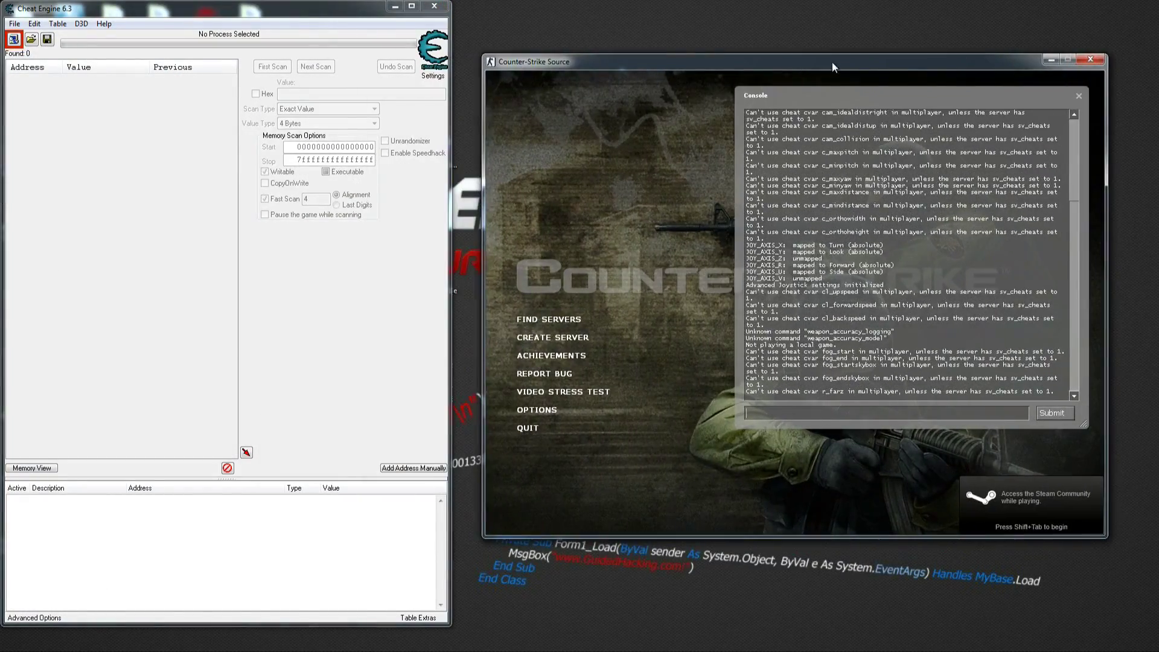
{"action": "left_click", "coordinate": [13, 39]}
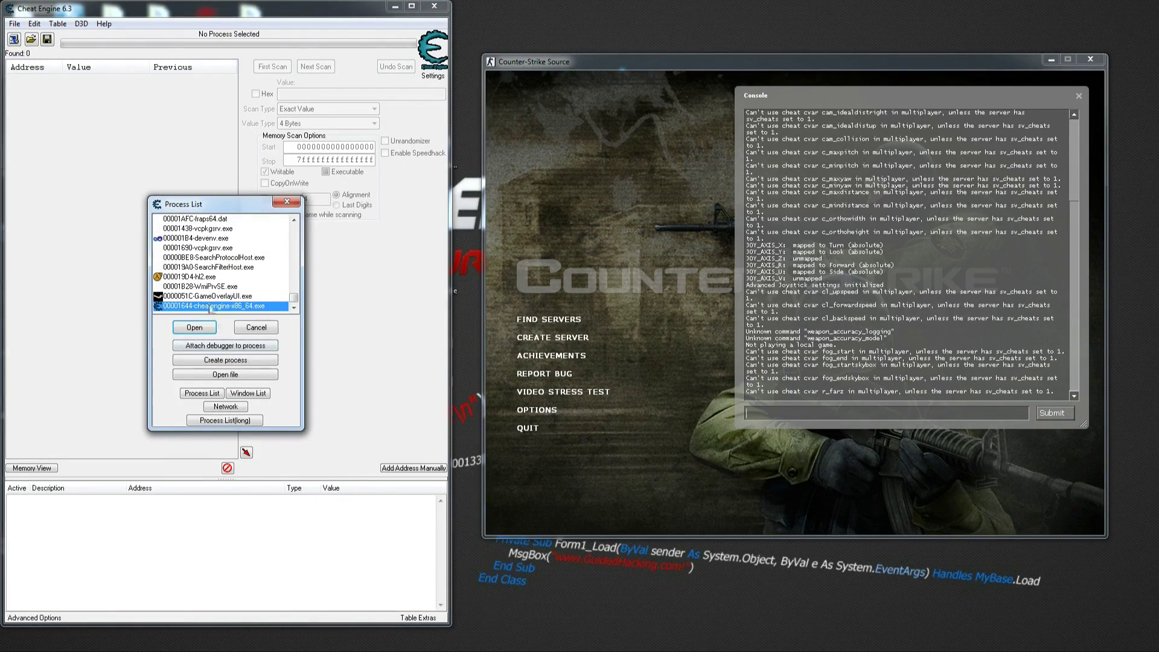
{"action": "double_click", "coordinate": [196, 277]}
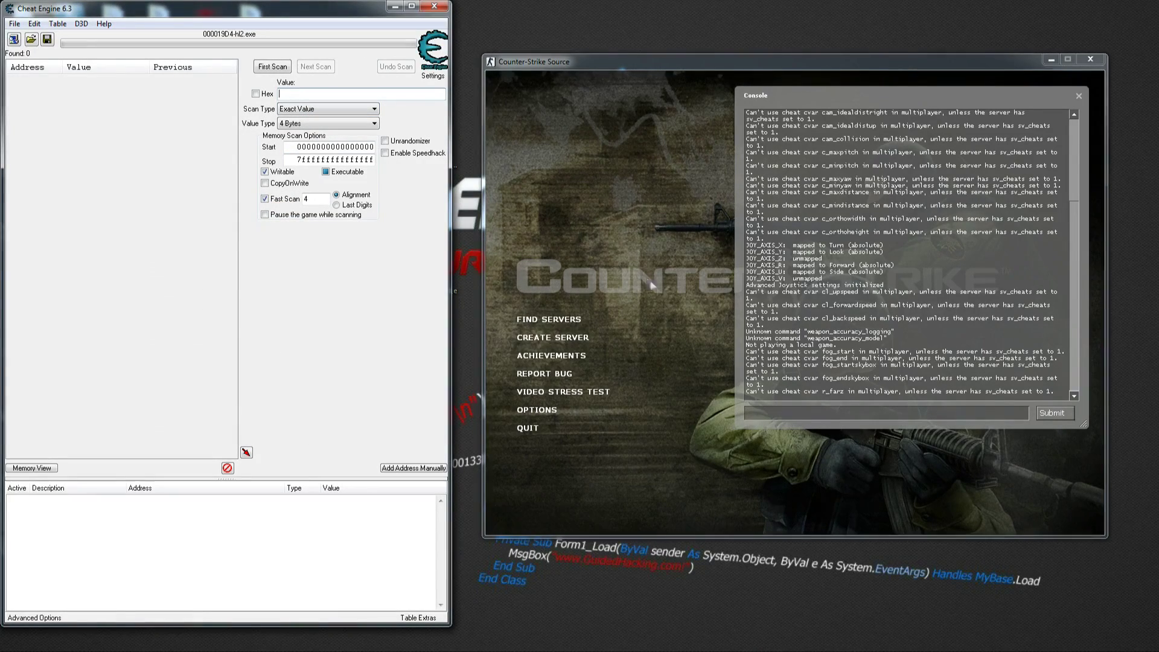
{"action": "left_click", "coordinate": [636, 267]}
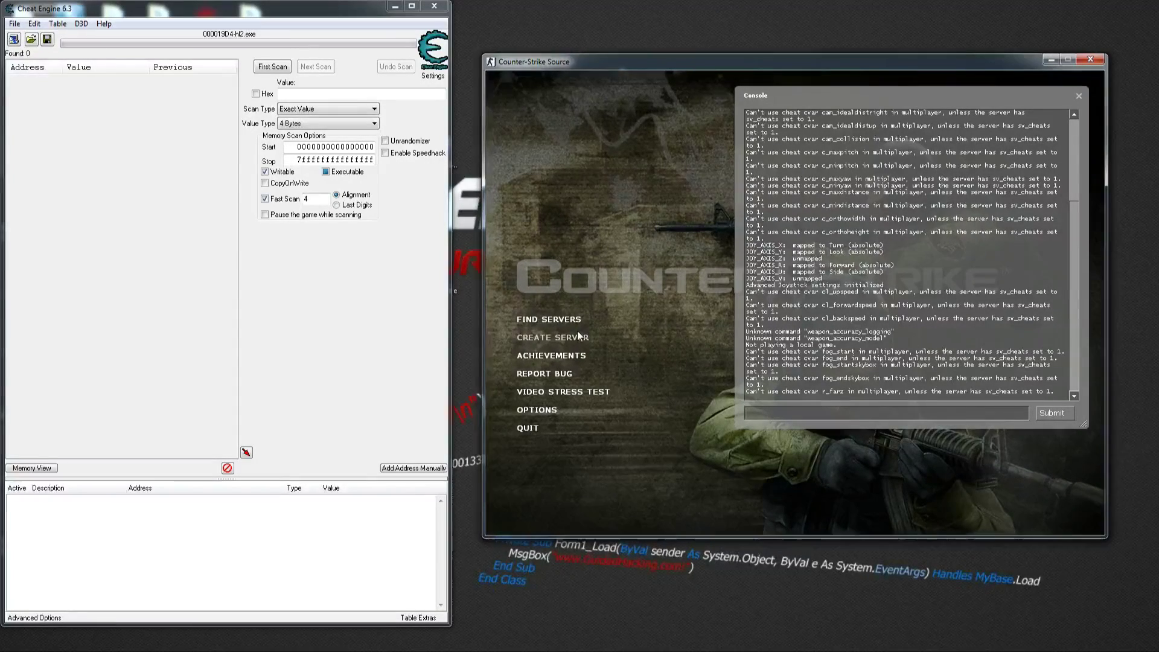
{"action": "left_click", "coordinate": [340, 334]}
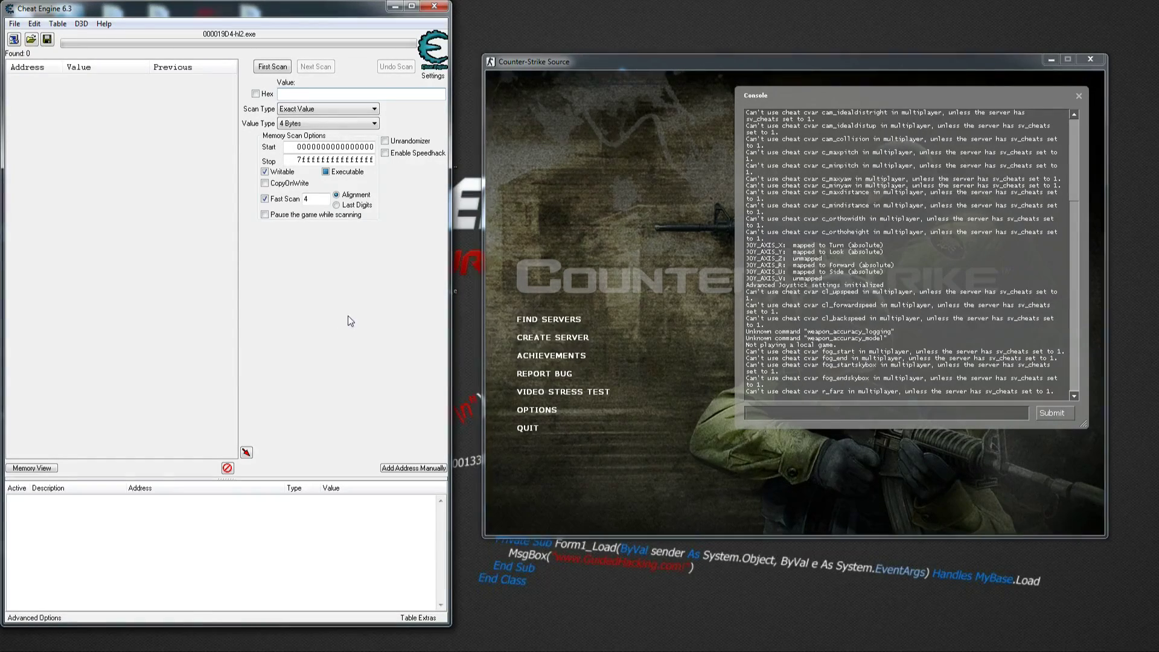
{"action": "left_click", "coordinate": [302, 107]}
{"action": "left_click", "coordinate": [299, 115]}
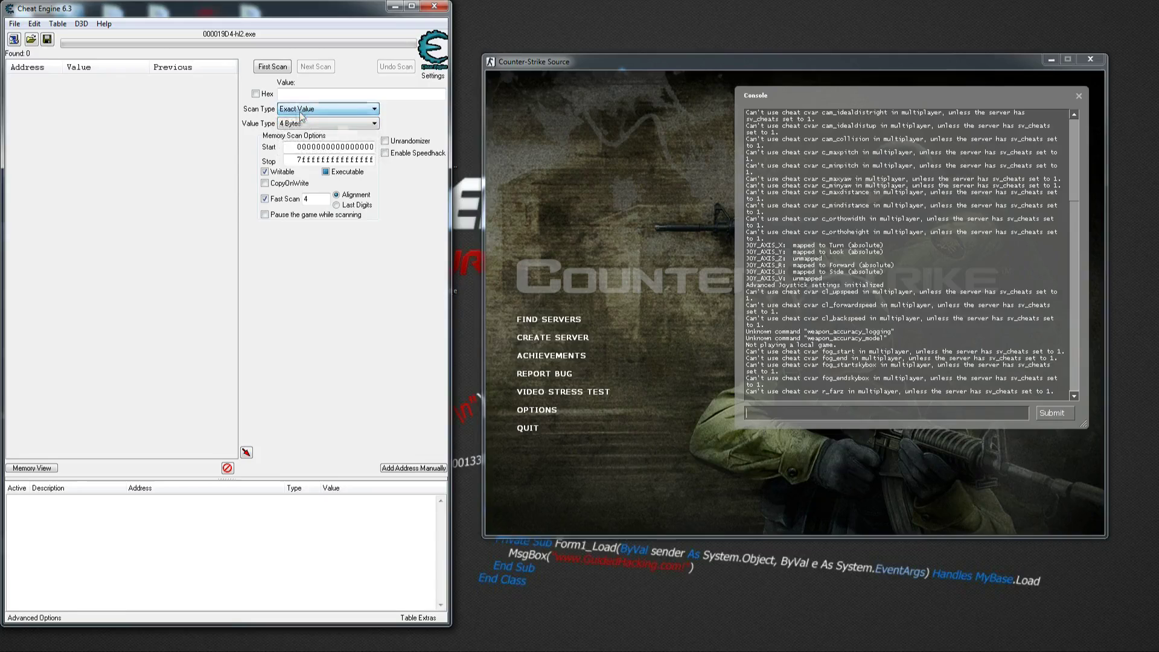
{"action": "key", "text": "Tab"}
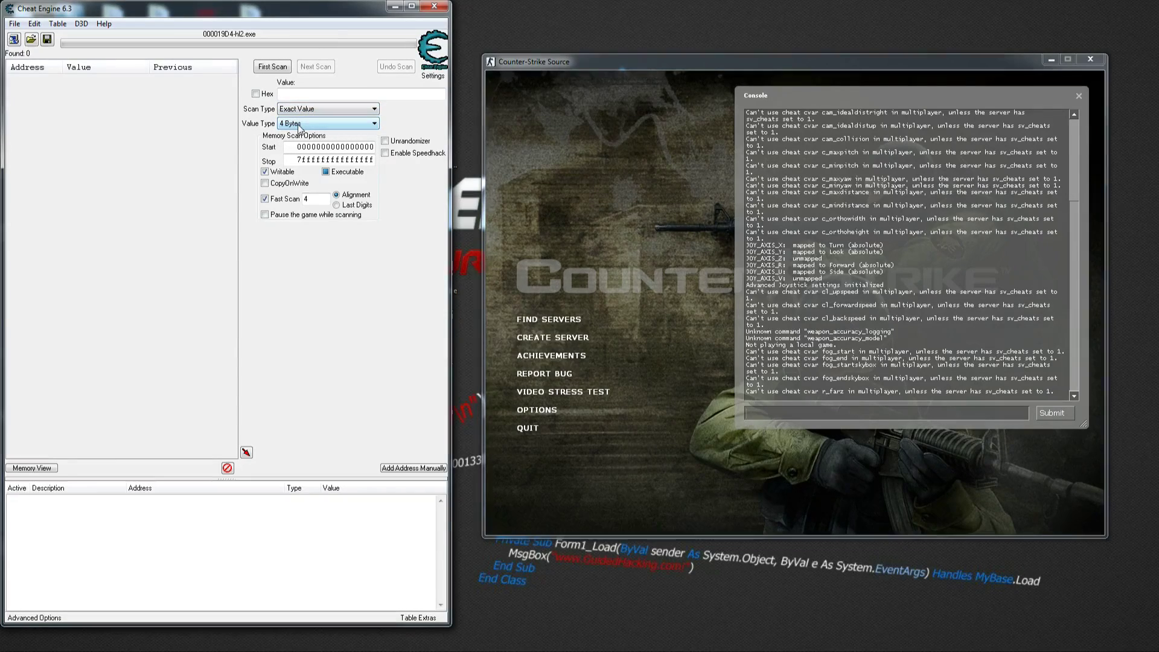
In Counter-Strike Source, create and start a server on de_dust2 with bots joining the Counter-Terrorists team
{"action": "left_click", "coordinate": [549, 214]}
{"action": "left_click", "coordinate": [552, 336]}
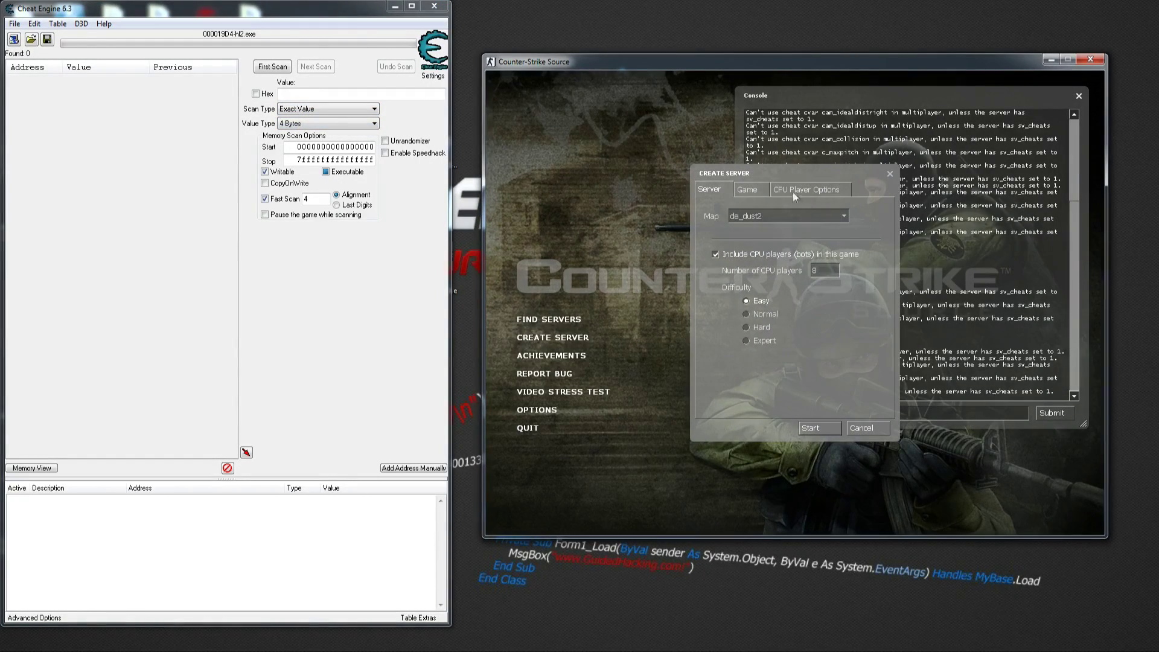
{"action": "left_click", "coordinate": [785, 192]}
{"action": "left_click", "coordinate": [825, 236]}
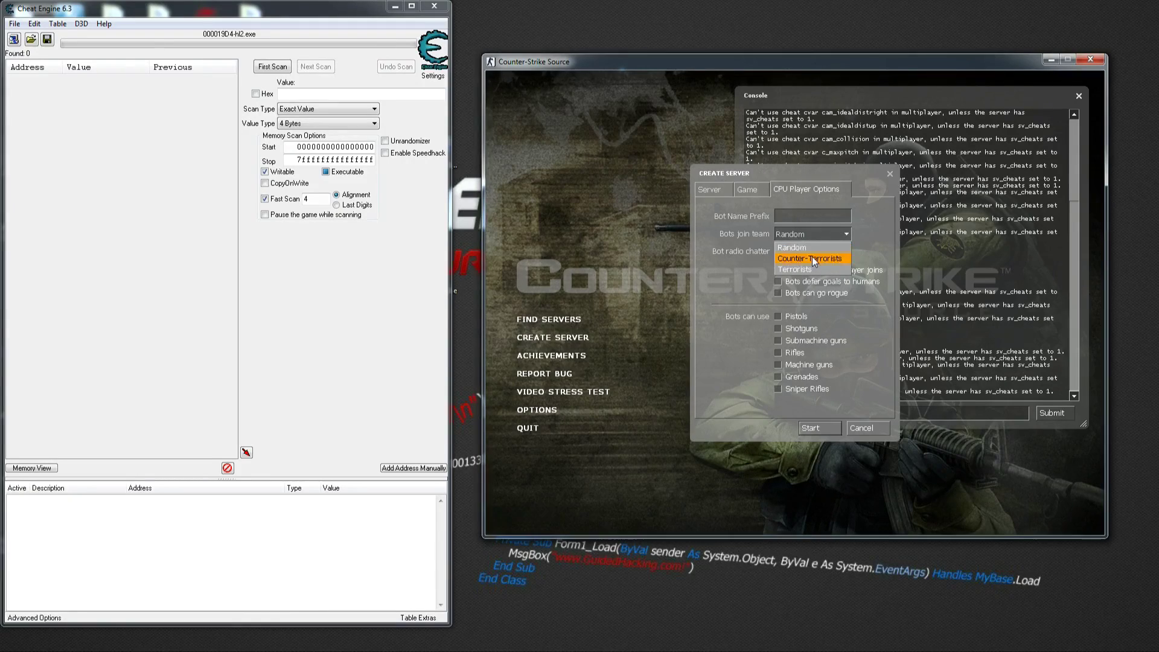
{"action": "left_click", "coordinate": [808, 258]}
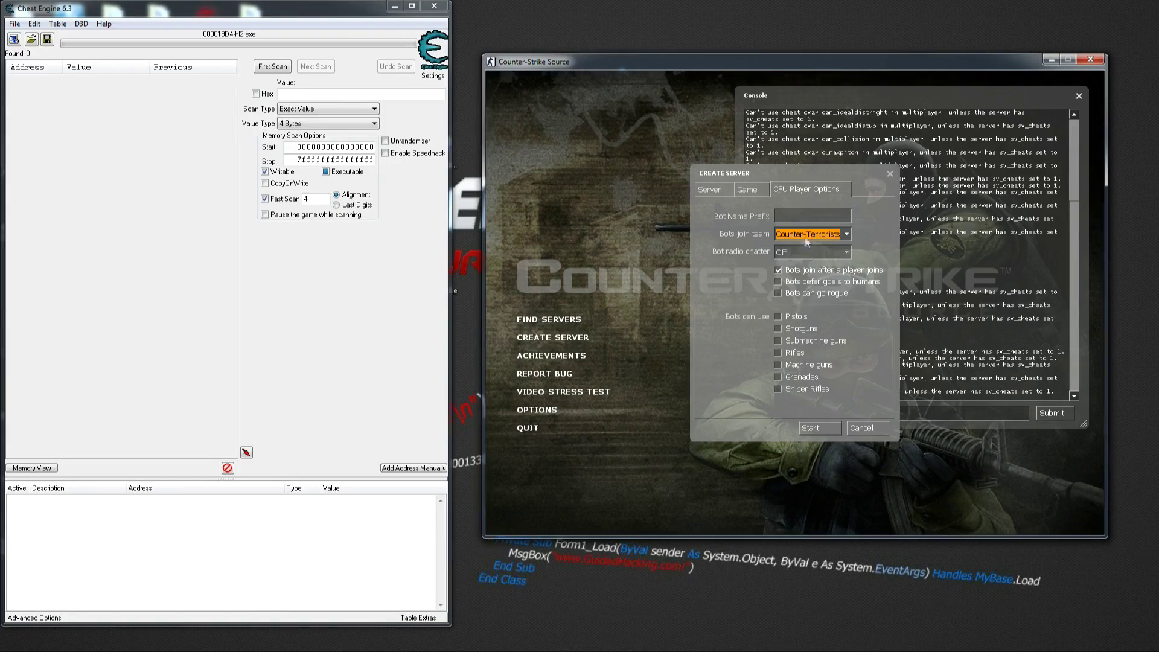
{"action": "left_click", "coordinate": [813, 428]}
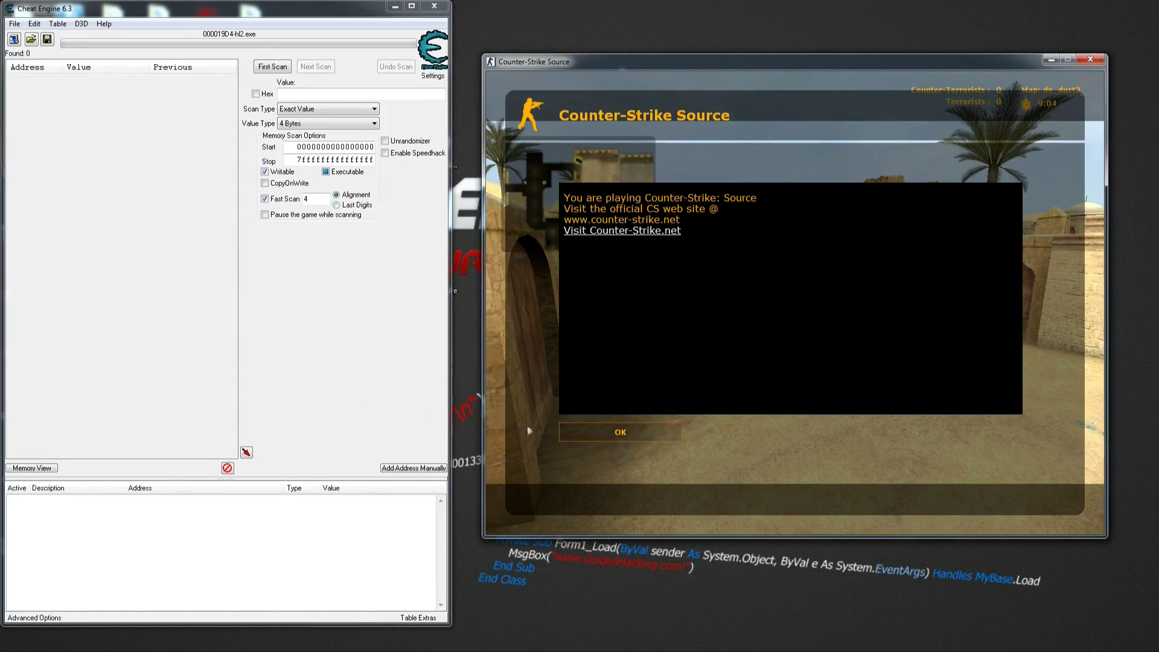
Dismiss the welcome page and join the CT forces
{"action": "left_click", "coordinate": [600, 431]}
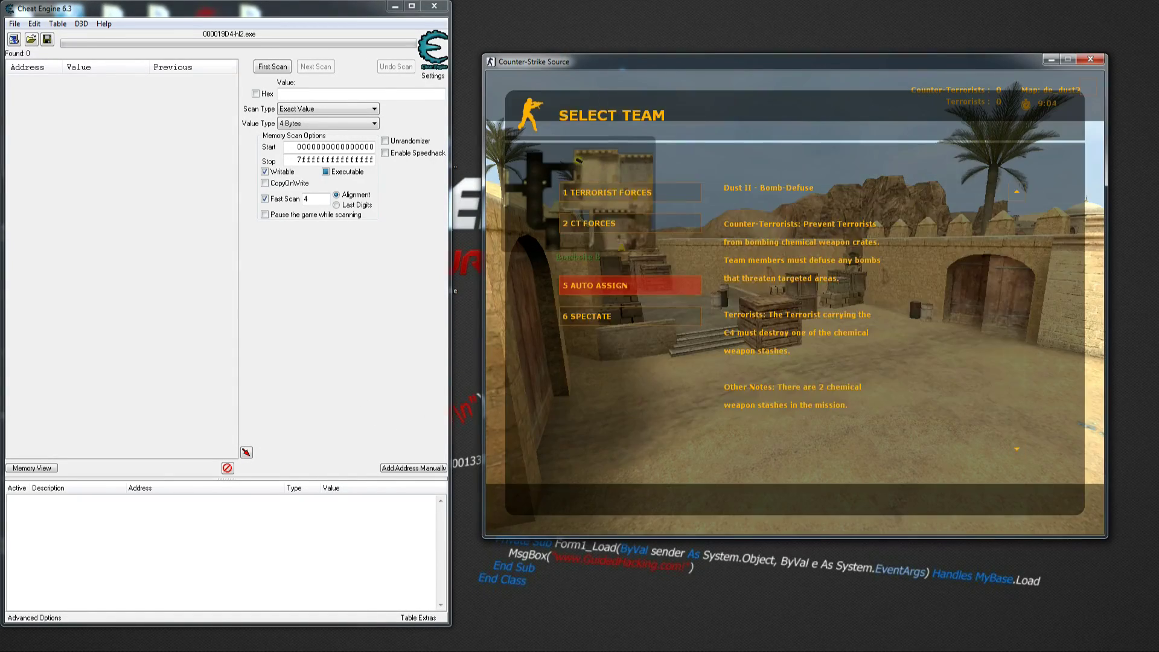
{"action": "left_click", "coordinate": [602, 228]}
{"action": "left_click", "coordinate": [621, 245]}
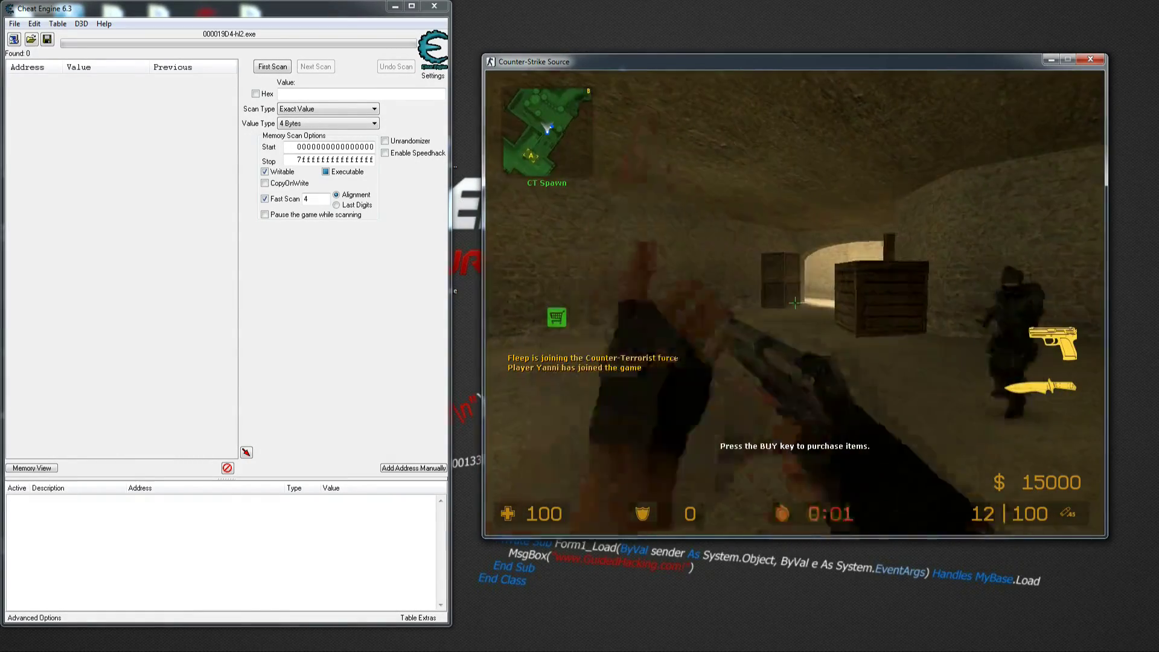
{"action": "key", "text": "Tab"}
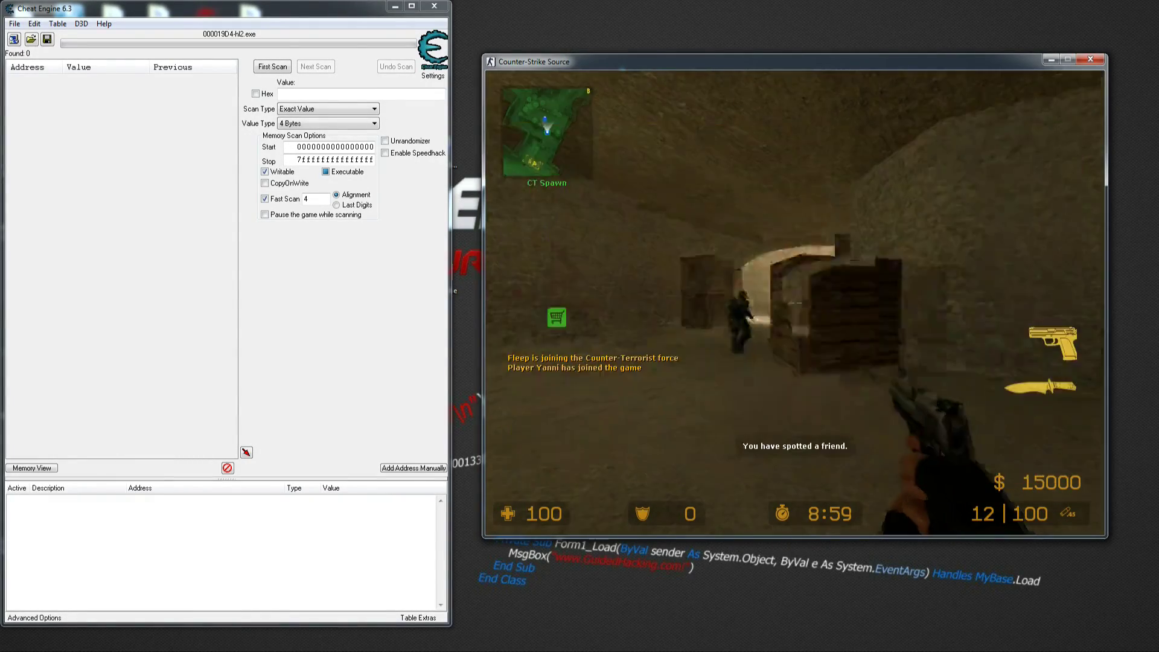
{"action": "key", "text": "Tab"}
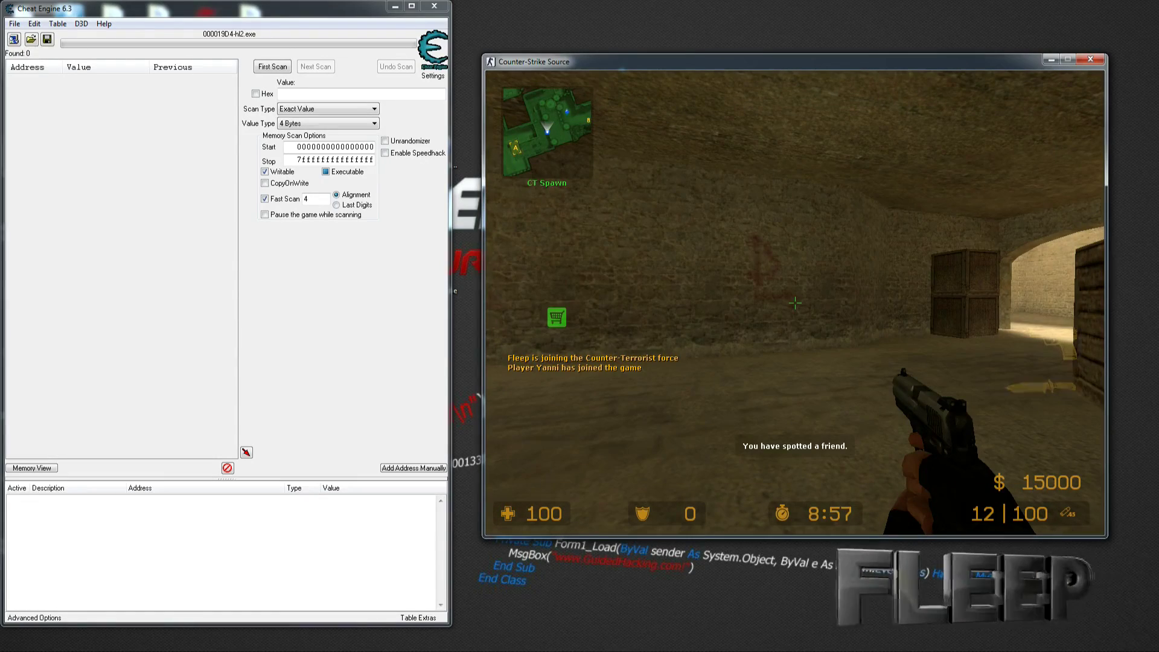
{"action": "key", "text": "Escape"}
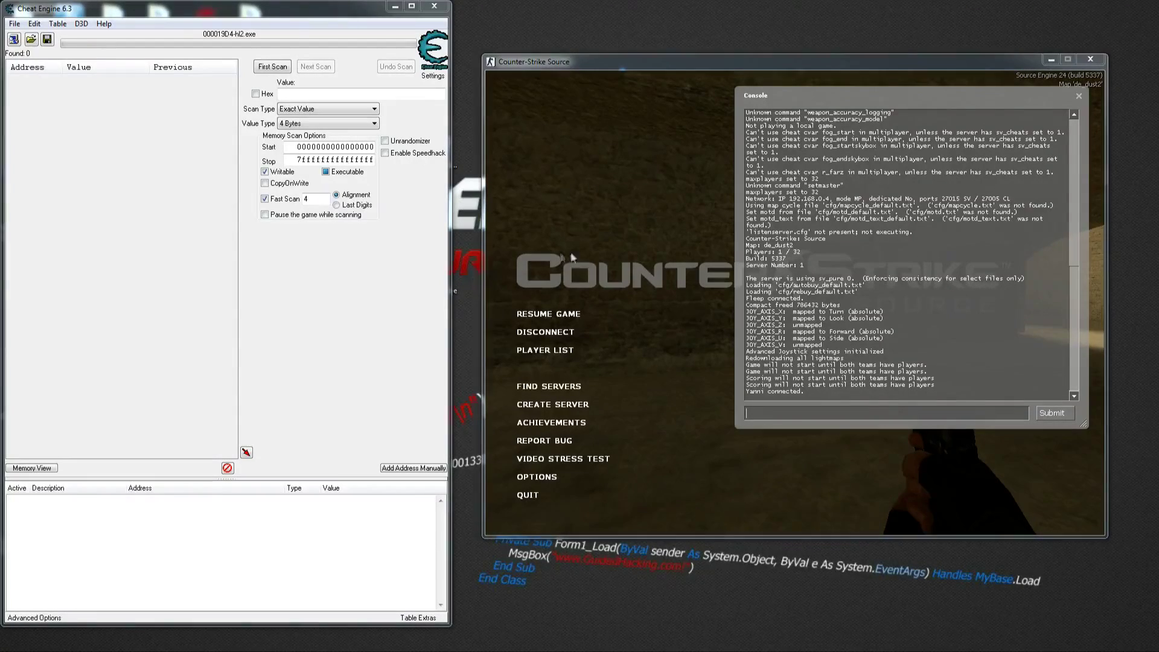
{"action": "key", "text": "Escape"}
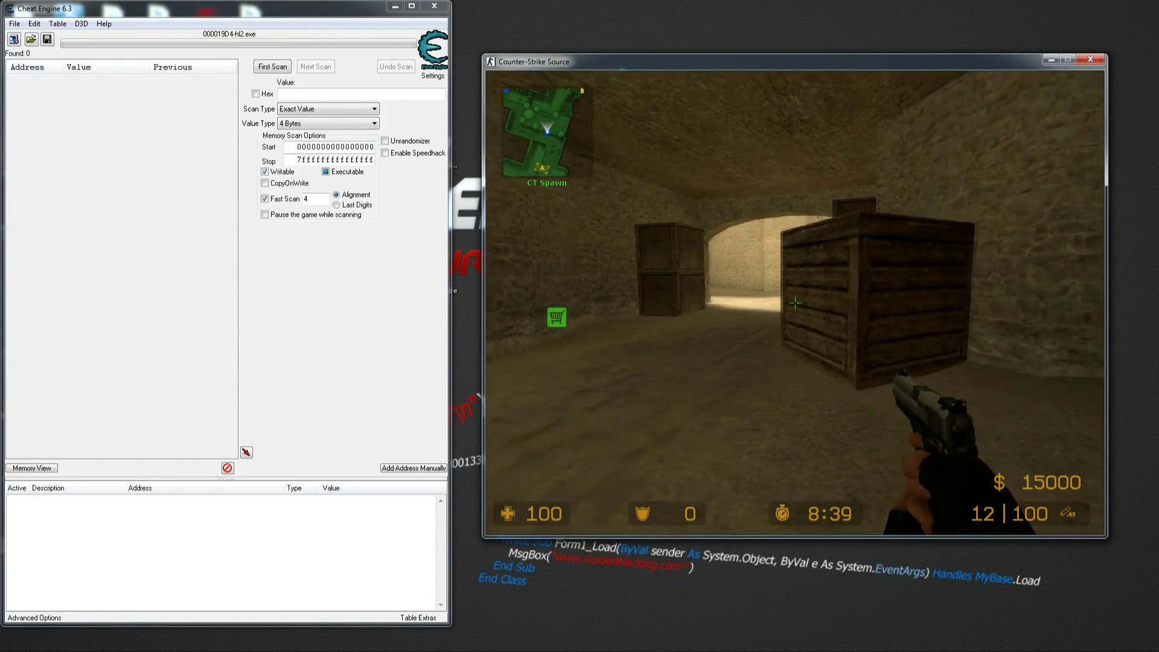
Walk the player from the CT spawn to the raised stone platform with barrels at Bombsite B
{"action": "key", "text": "w"}
{"action": "key", "text": "w"}
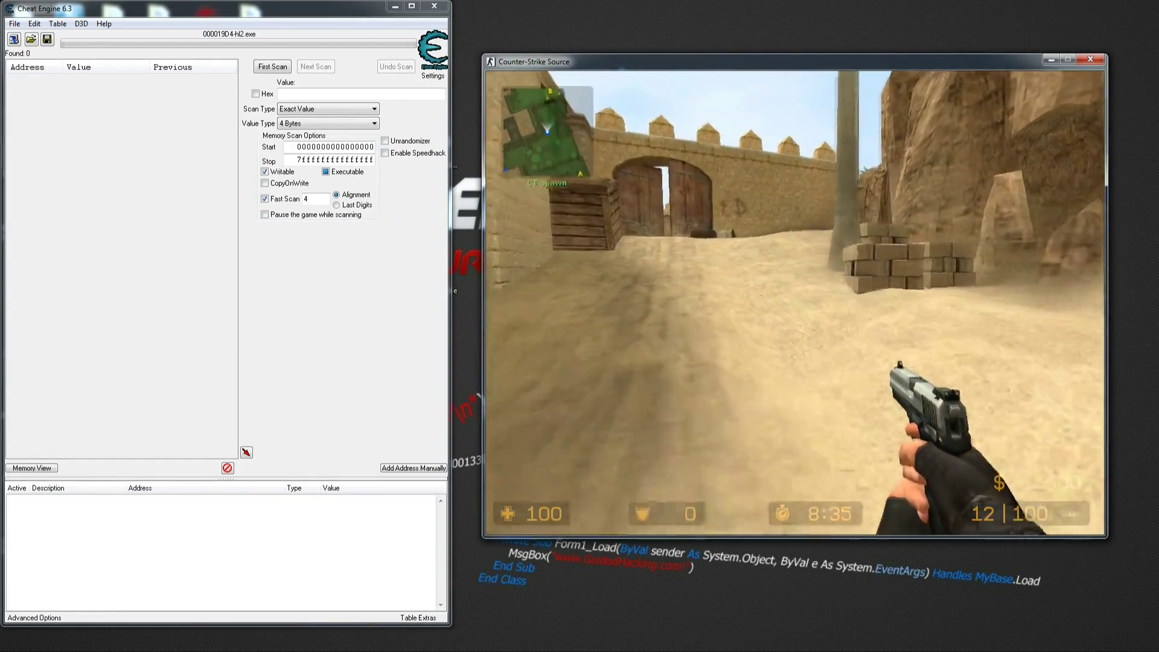
{"action": "key", "text": "w"}
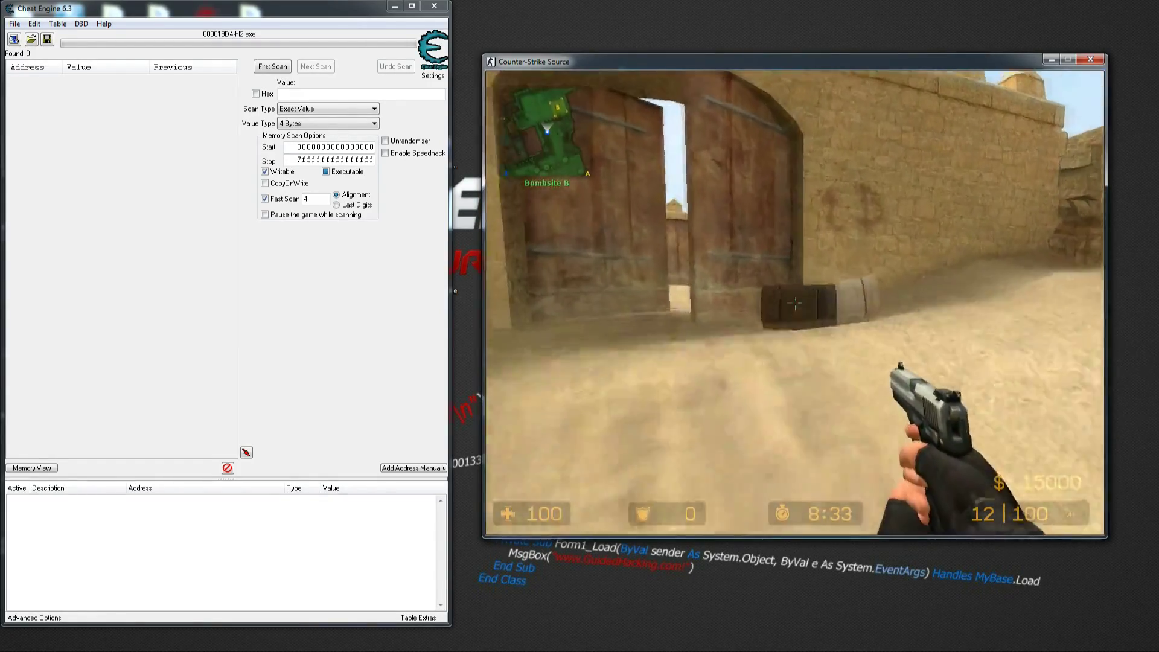
{"action": "key", "text": "w"}
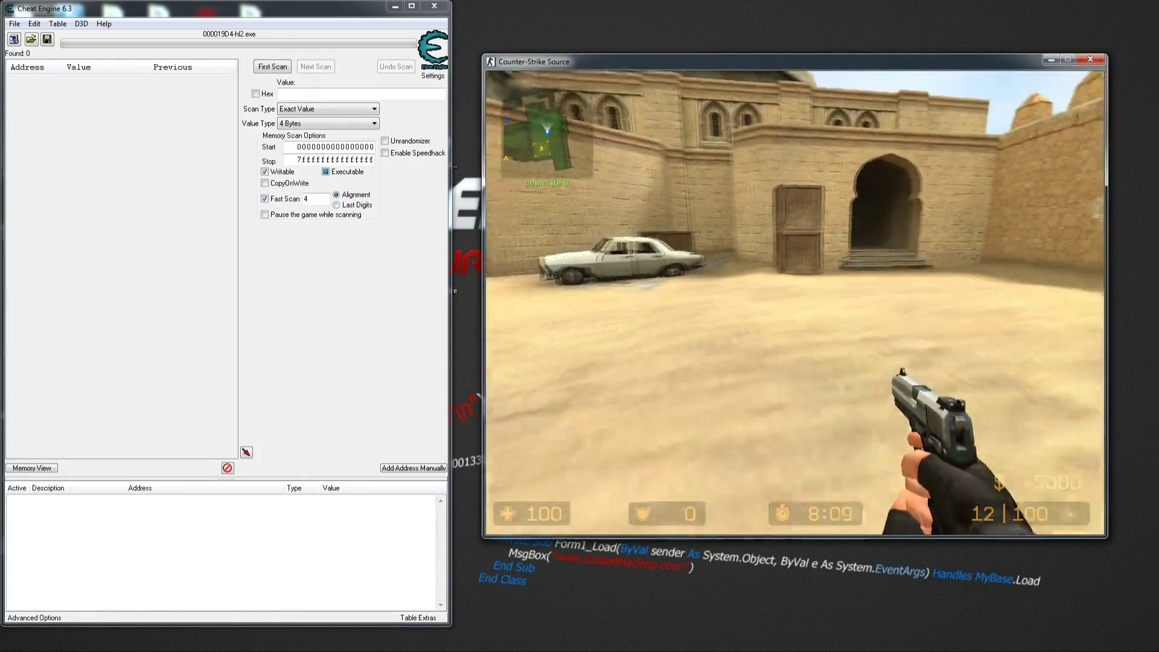
{"action": "key", "text": "w"}
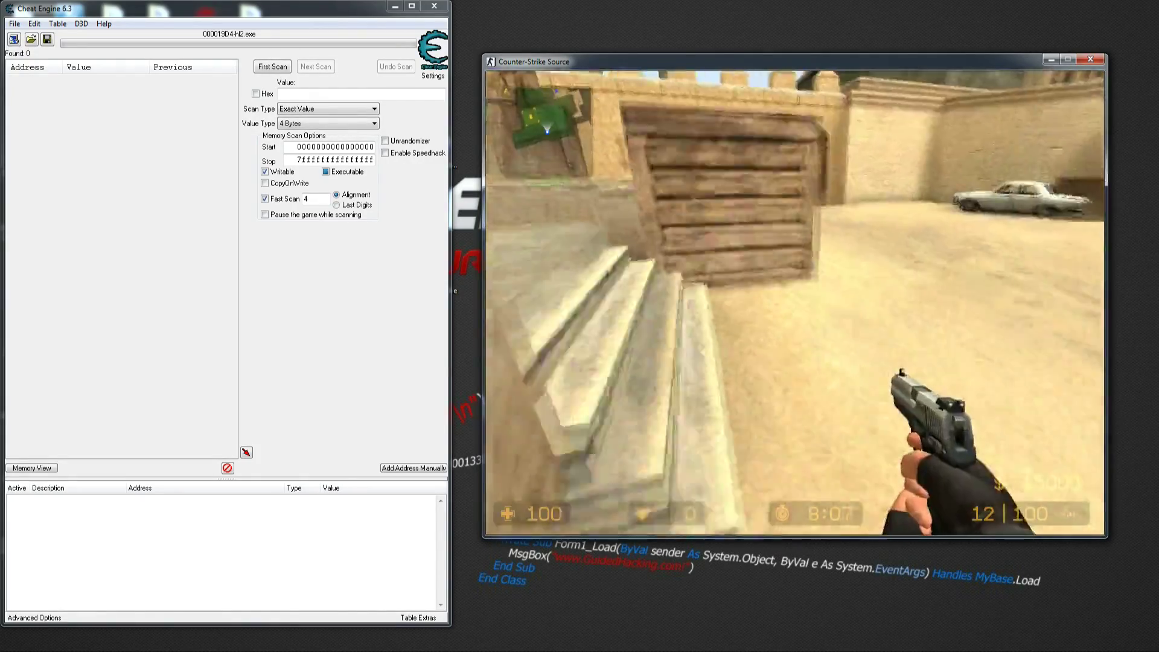
{"action": "key", "text": "w"}
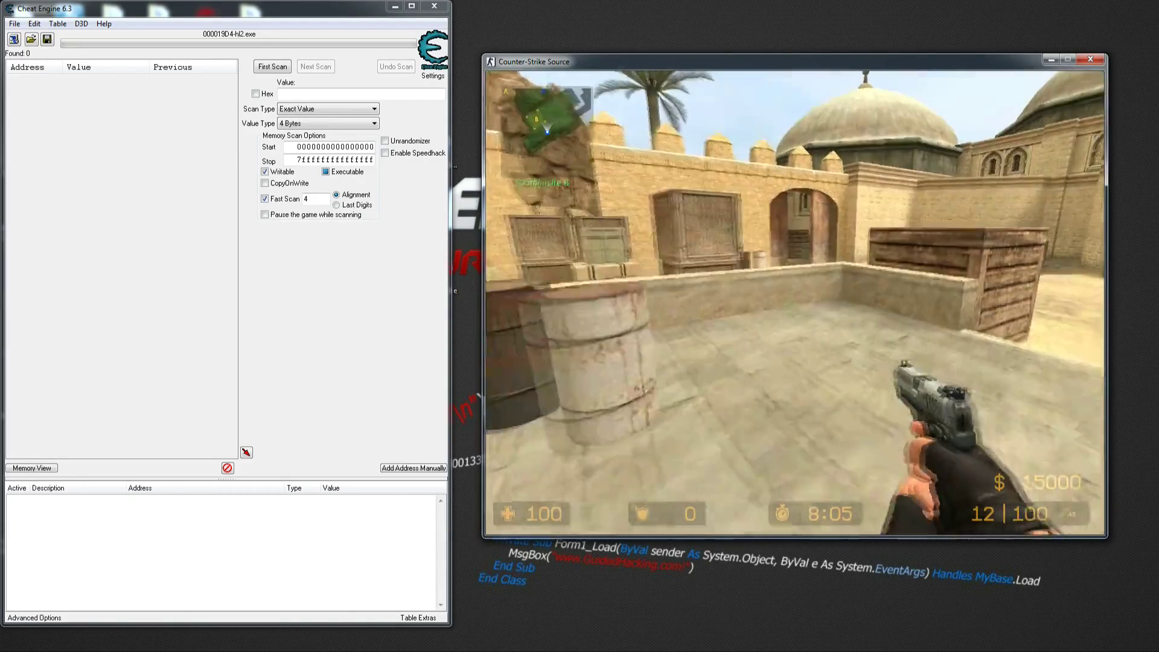
{"action": "key", "text": "s"}
Switch to Cheat Engine and run a first scan with value type Float and scan type Unknown initial value
{"action": "key", "text": "alt+Tab"}
{"action": "left_click", "coordinate": [271, 335]}
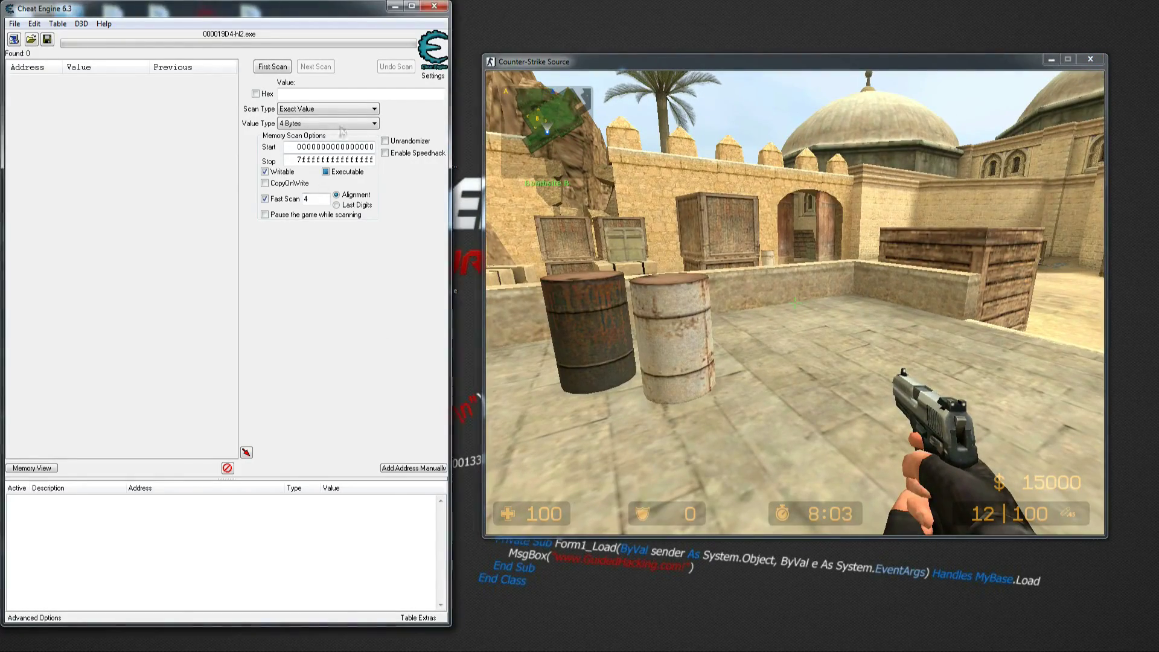
{"action": "left_click", "coordinate": [345, 94]}
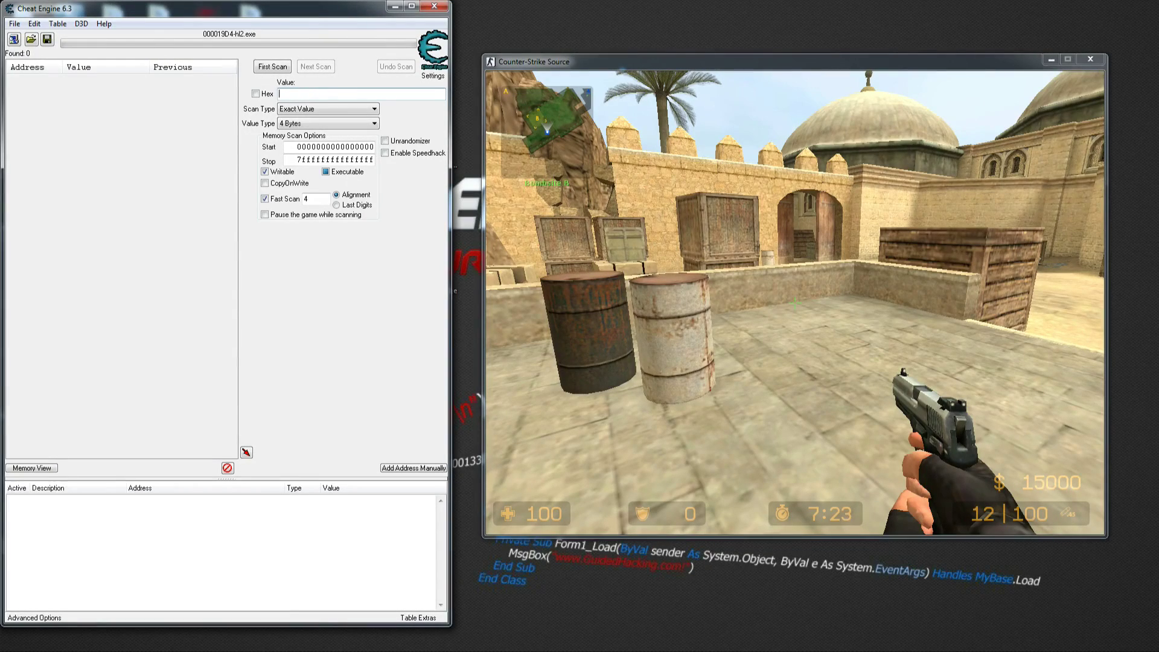
{"action": "left_click", "coordinate": [306, 123]}
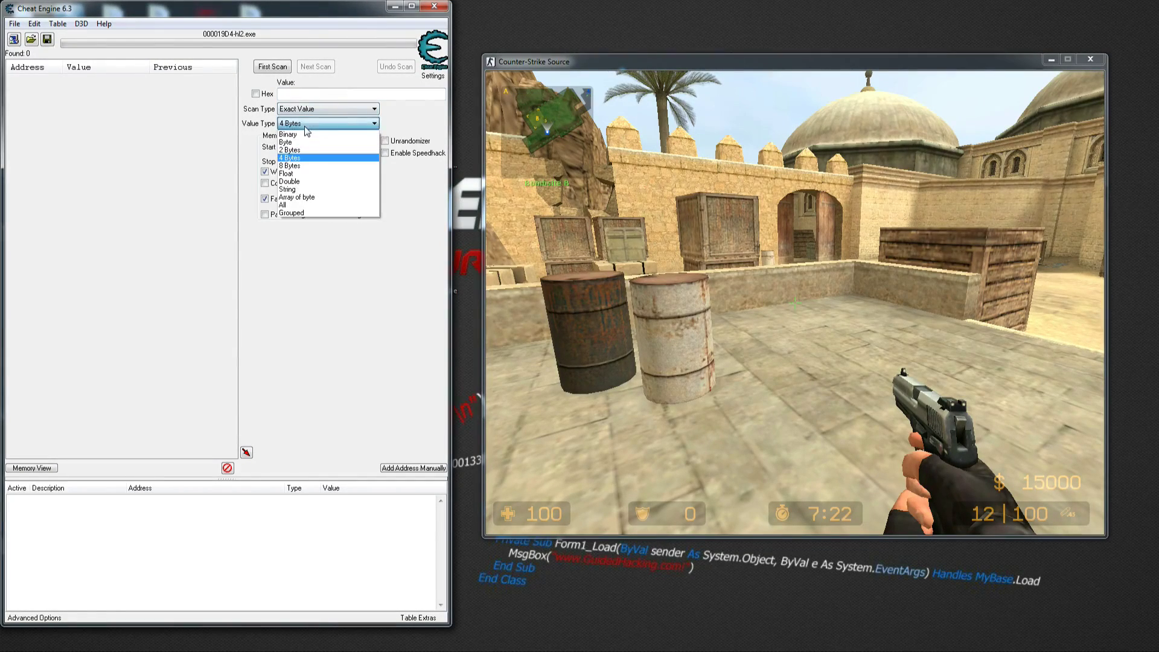
{"action": "left_click", "coordinate": [302, 173]}
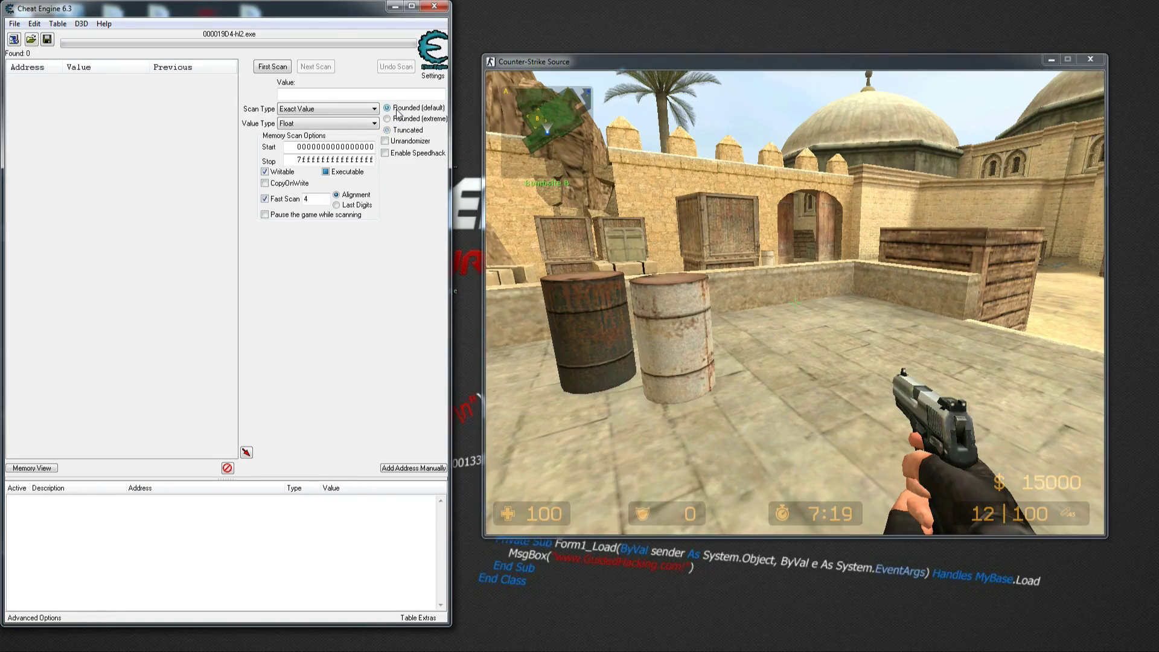
{"action": "left_click", "coordinate": [306, 94]}
{"action": "left_click", "coordinate": [310, 115]}
{"action": "left_click", "coordinate": [302, 153]}
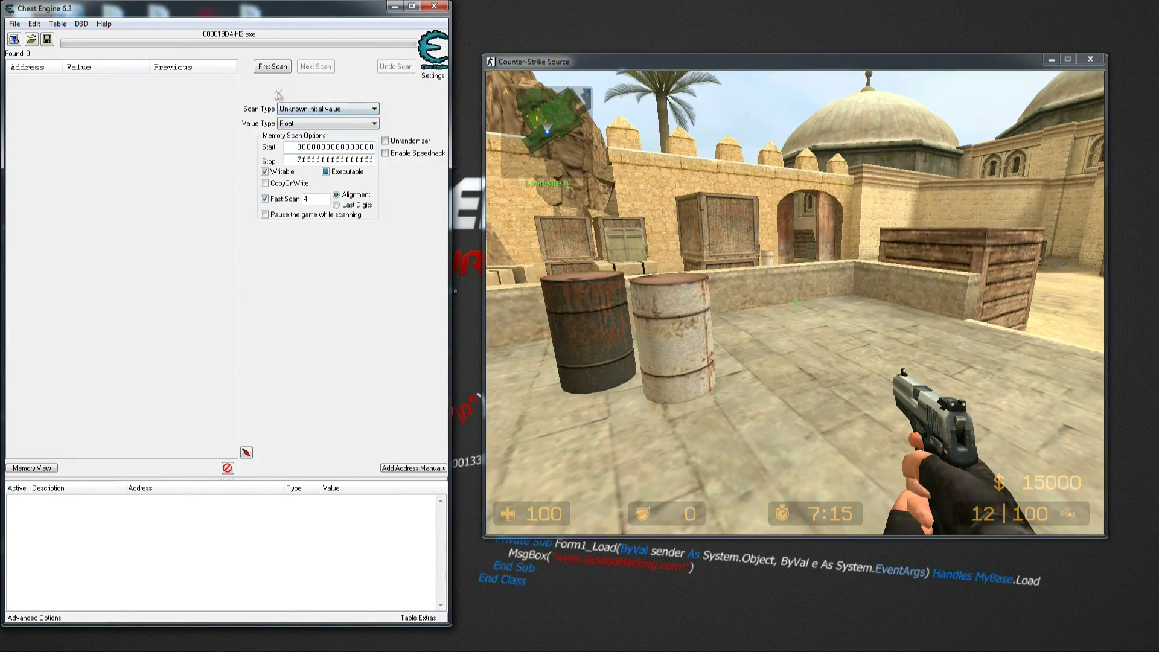
{"action": "left_click", "coordinate": [271, 69]}
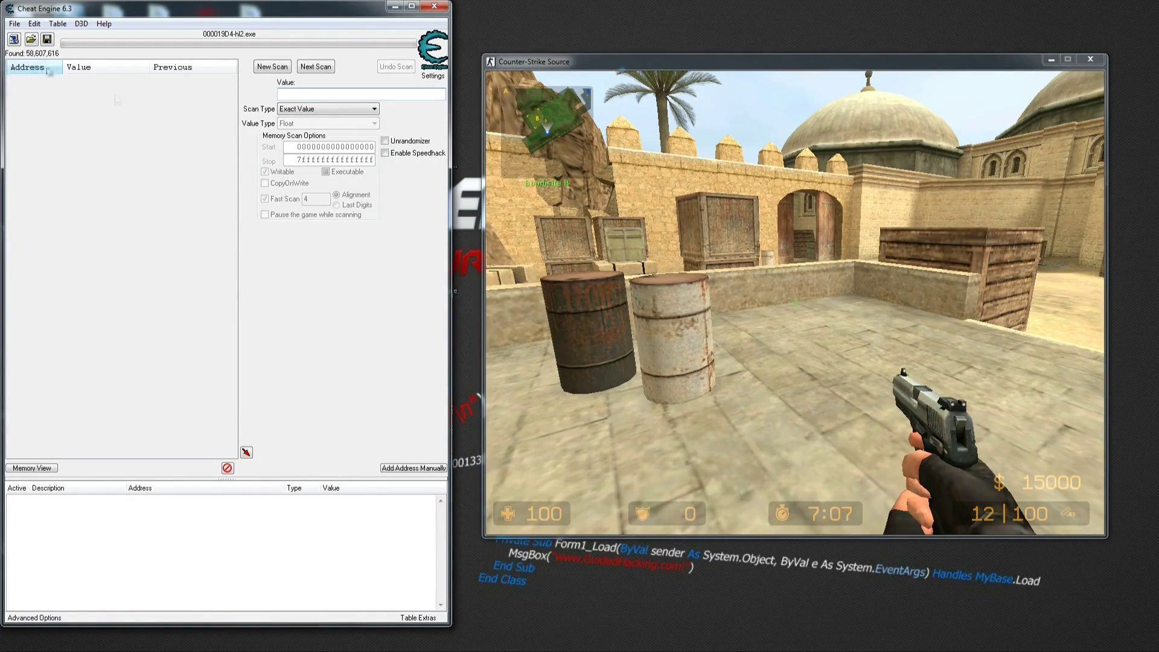
Attach the pistol's silencer and aim at the platform floor in the game, and rescan in Cheat Engine with scan type Changed value
{"action": "right_click", "coordinate": [795, 302]}
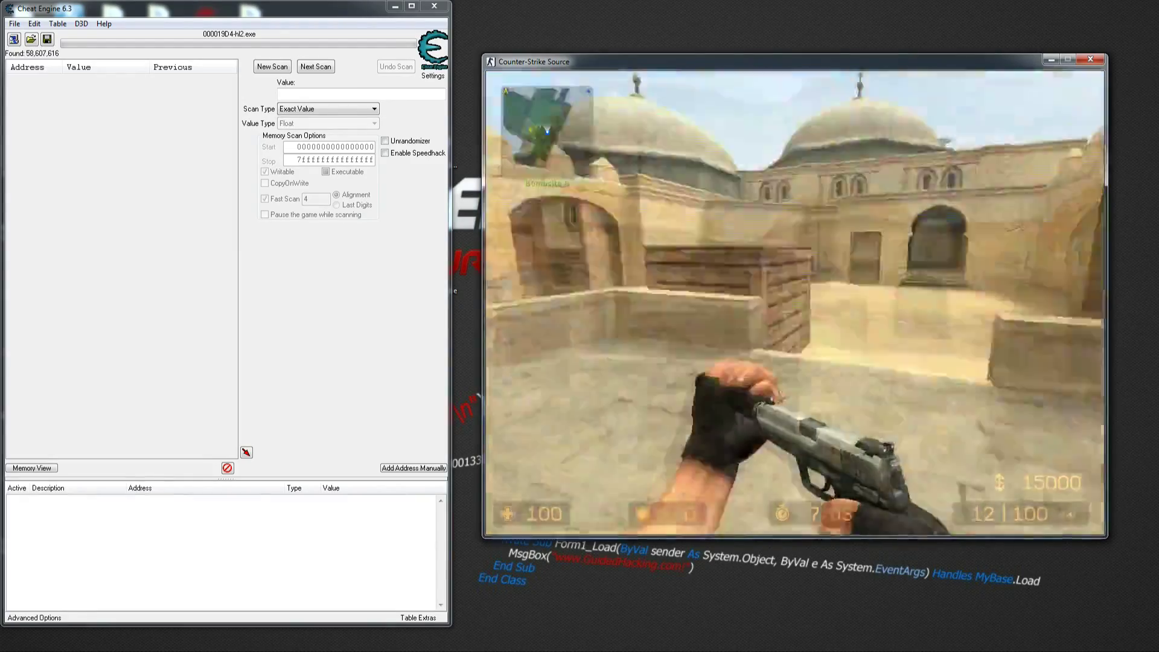
{"action": "key", "text": "alt+Tab"}
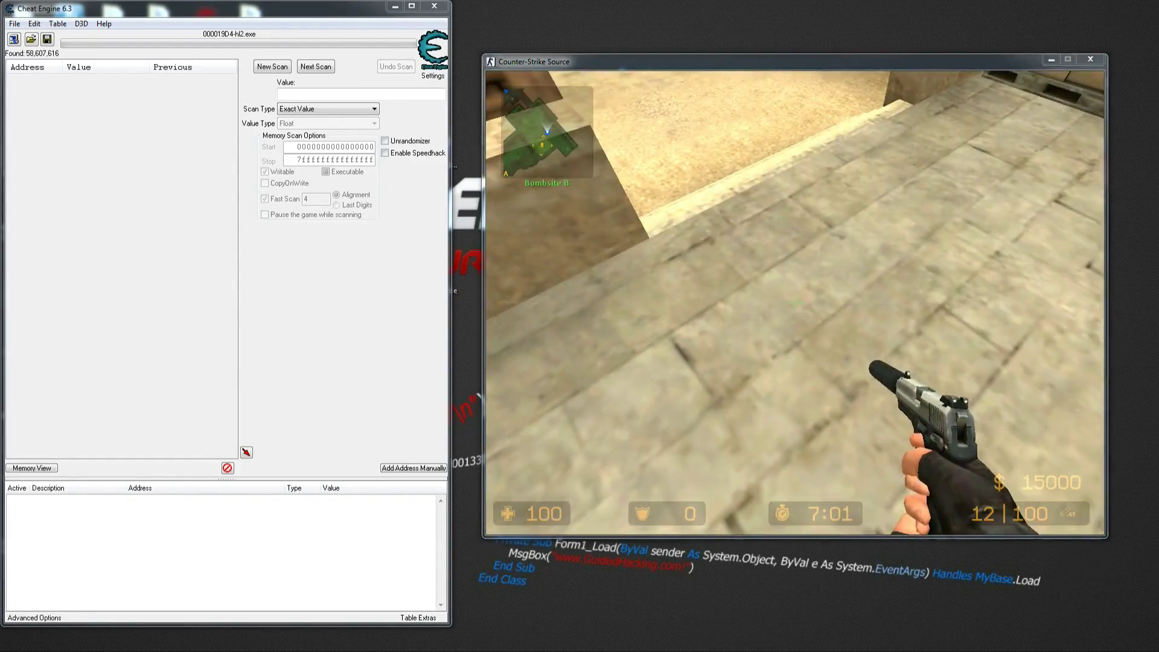
{"action": "left_click", "coordinate": [294, 109]}
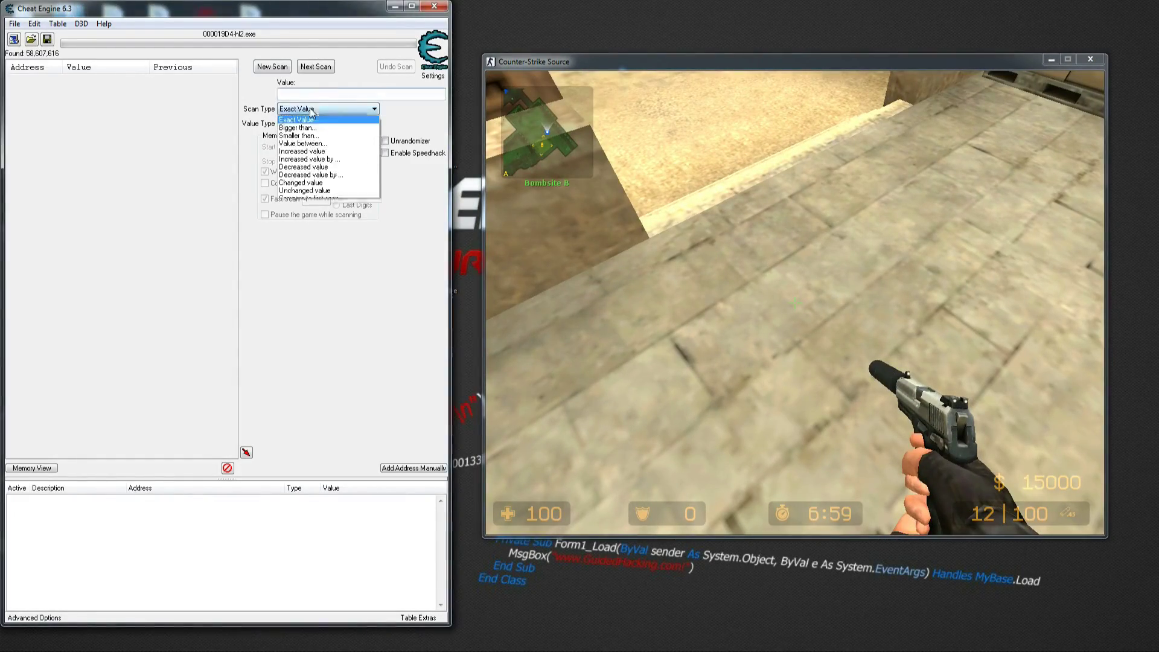
{"action": "left_click", "coordinate": [310, 183]}
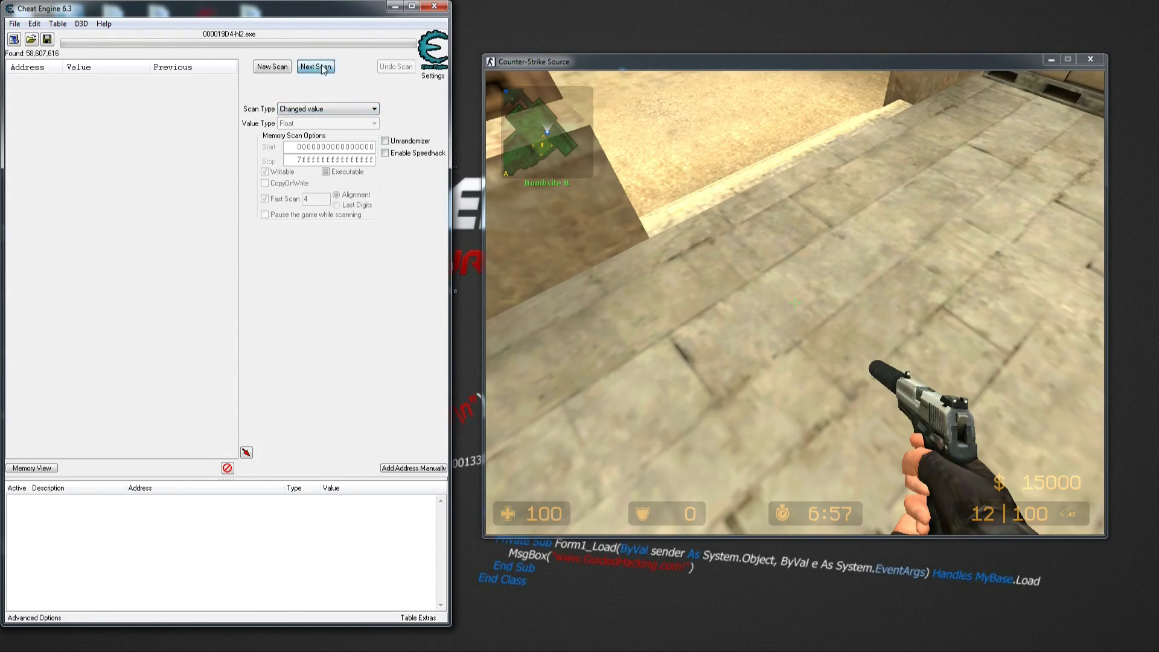
{"action": "left_click", "coordinate": [323, 68]}
Set the scan type to Unchanged value and rescan repeatedly while the player stands still
{"action": "left_click", "coordinate": [320, 109]}
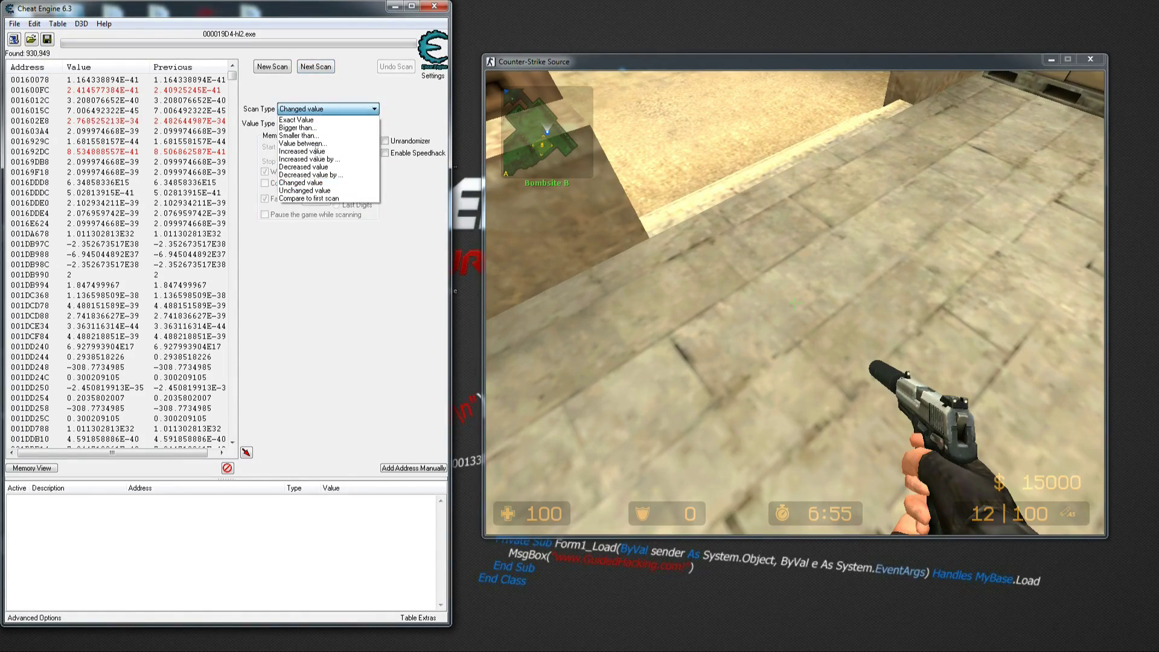
{"action": "left_click", "coordinate": [305, 191]}
{"action": "left_click", "coordinate": [316, 67]}
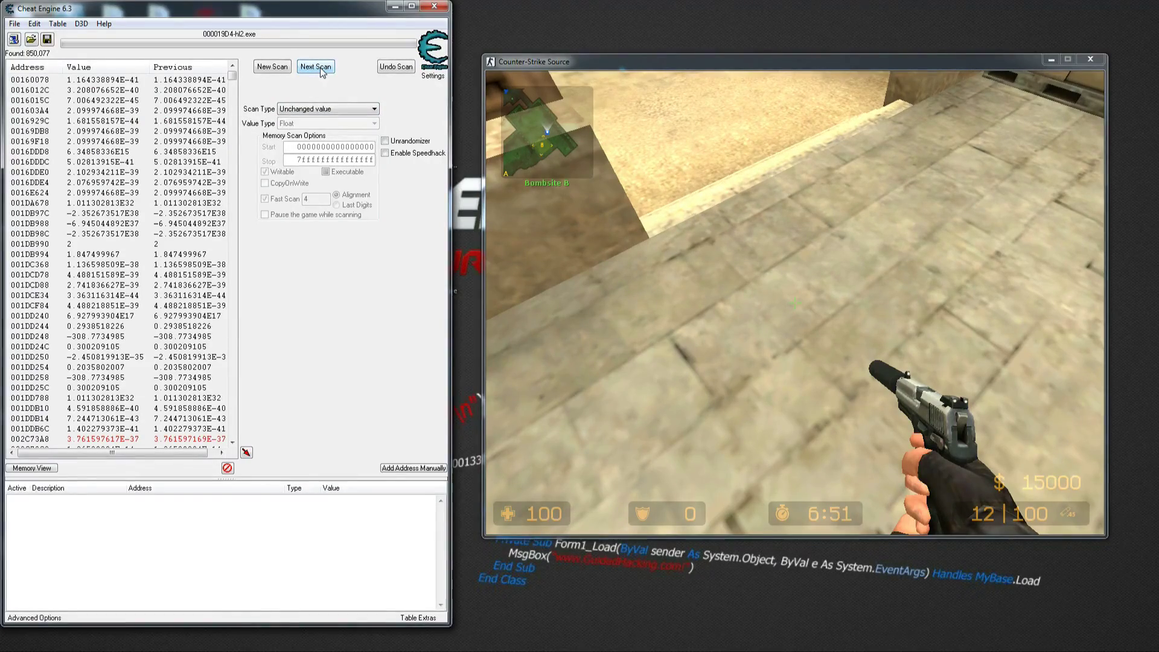
{"action": "left_click", "coordinate": [321, 70]}
{"action": "left_click", "coordinate": [322, 70]}
{"action": "left_click", "coordinate": [322, 71]}
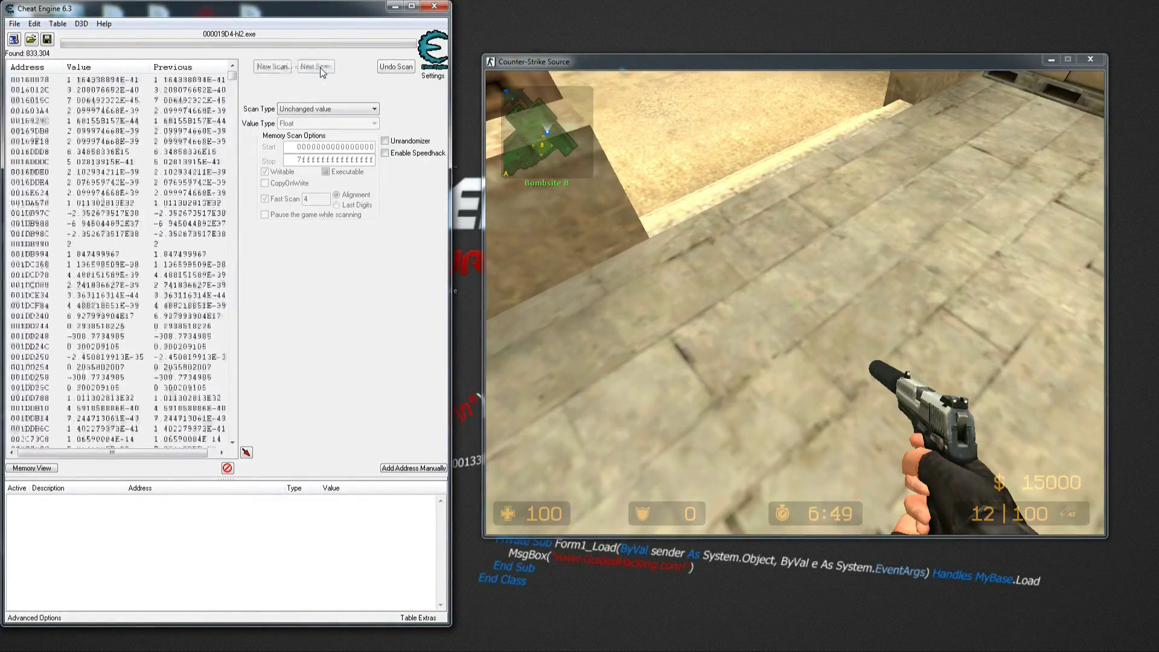
{"action": "left_click", "coordinate": [322, 70]}
{"action": "left_click", "coordinate": [320, 68]}
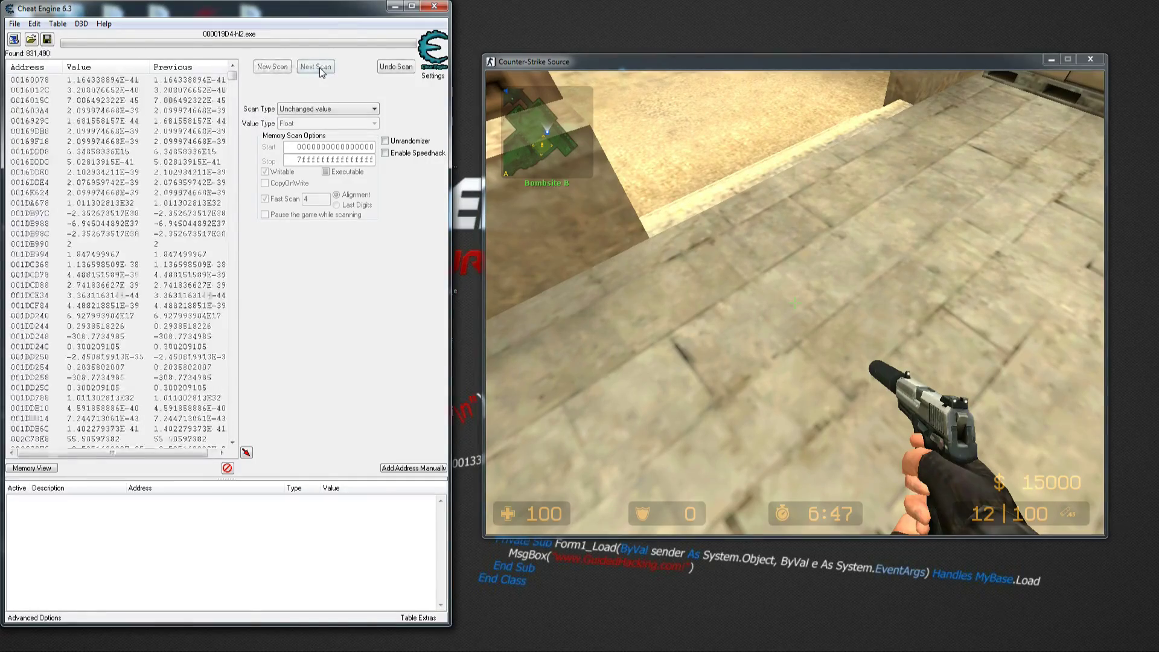
{"action": "left_click", "coordinate": [320, 67]}
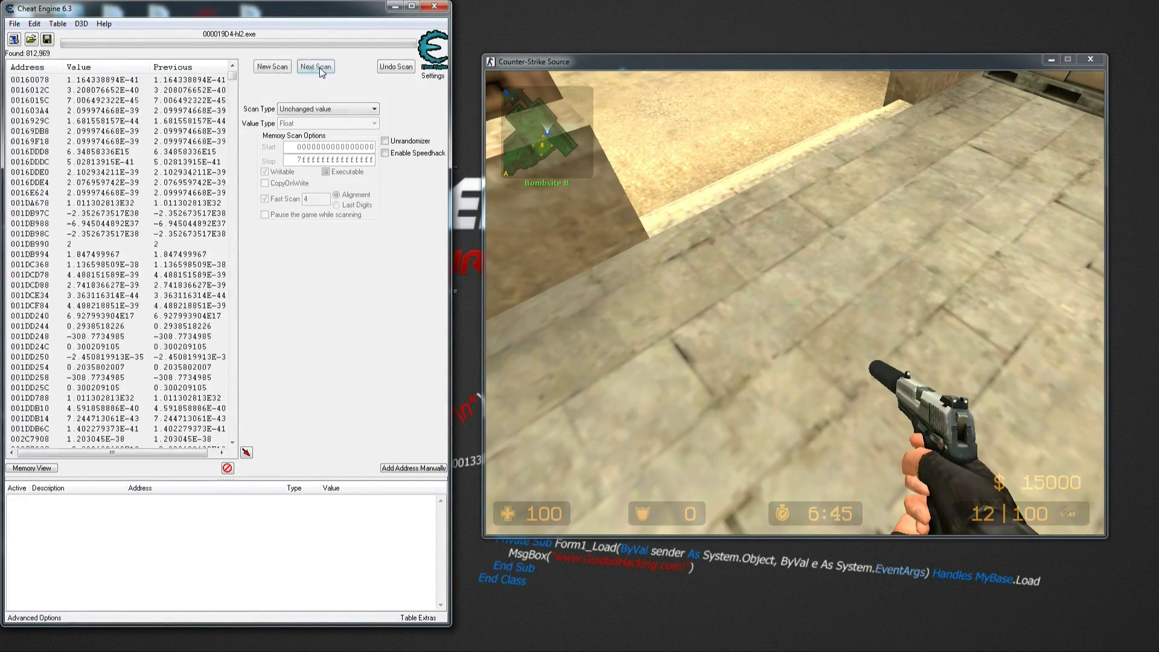
{"action": "left_click", "coordinate": [320, 68]}
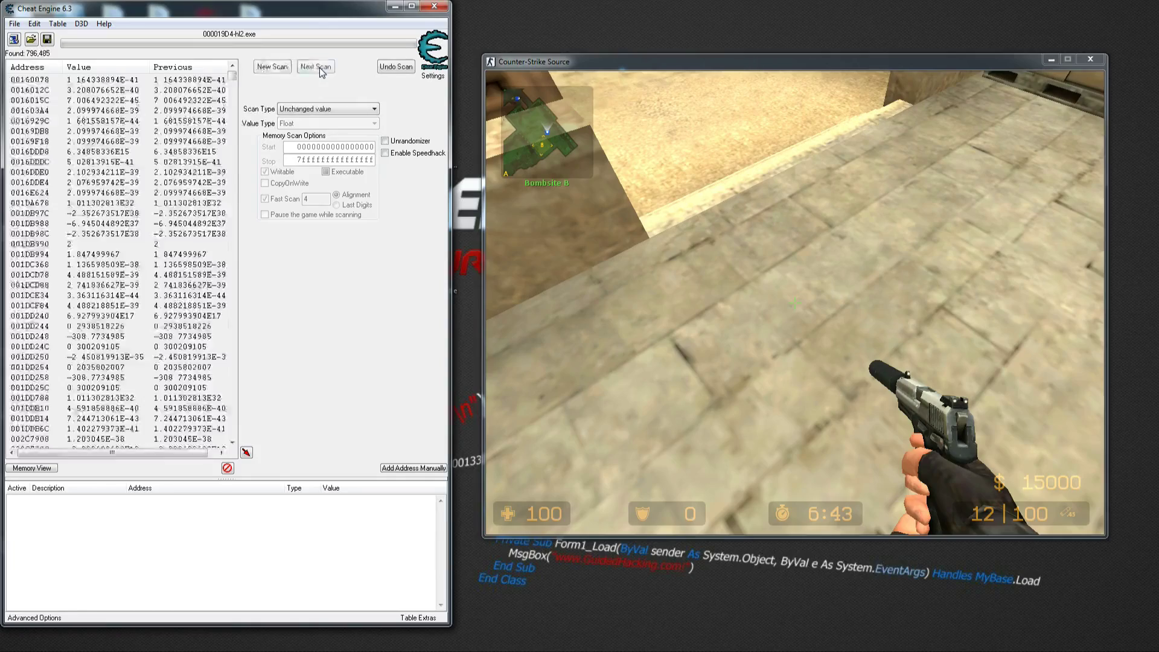
{"action": "left_click", "coordinate": [319, 68]}
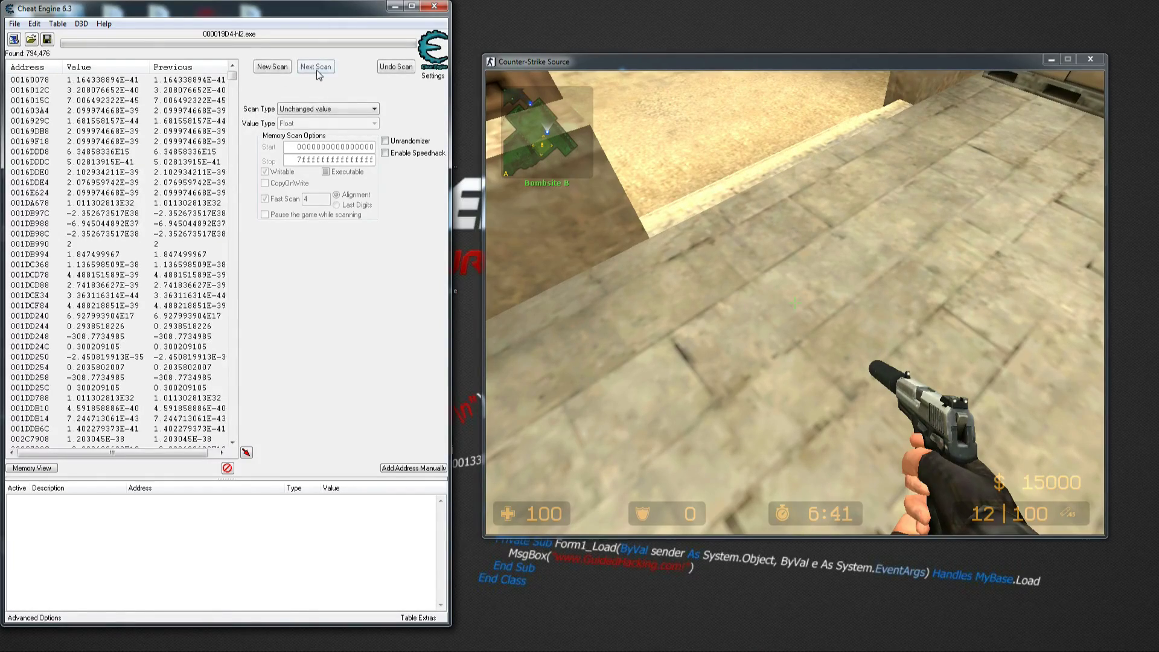
Turn the player's view up to the sky and rescan with scan type Changed value
{"action": "left_click", "coordinate": [326, 108]}
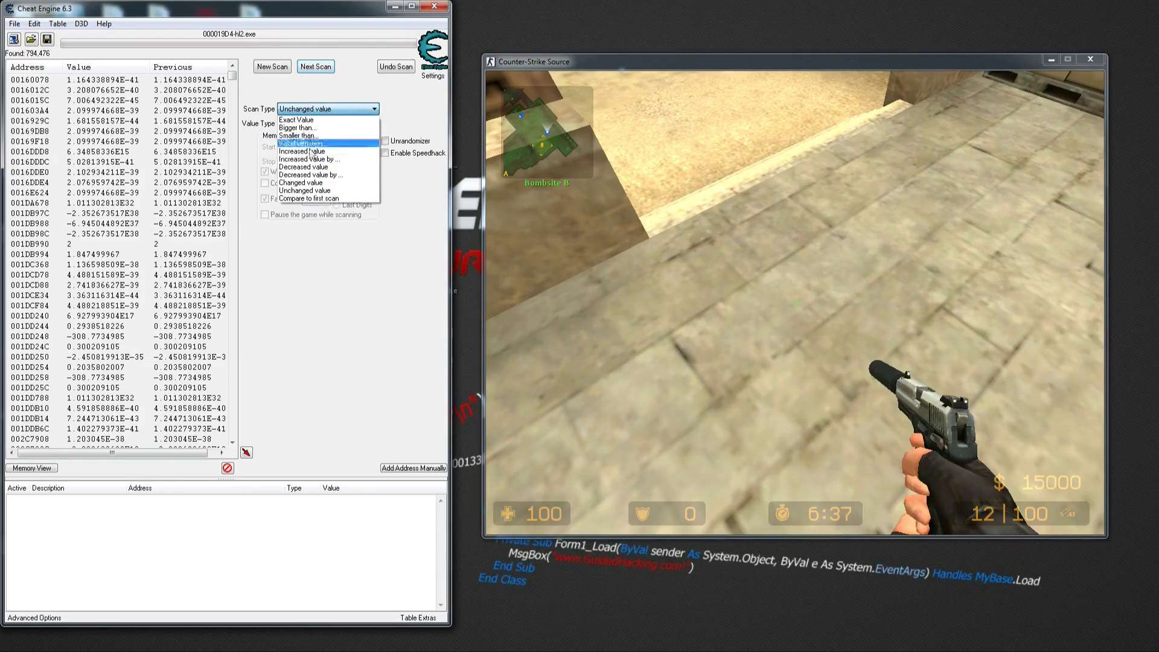
{"action": "left_click", "coordinate": [304, 186]}
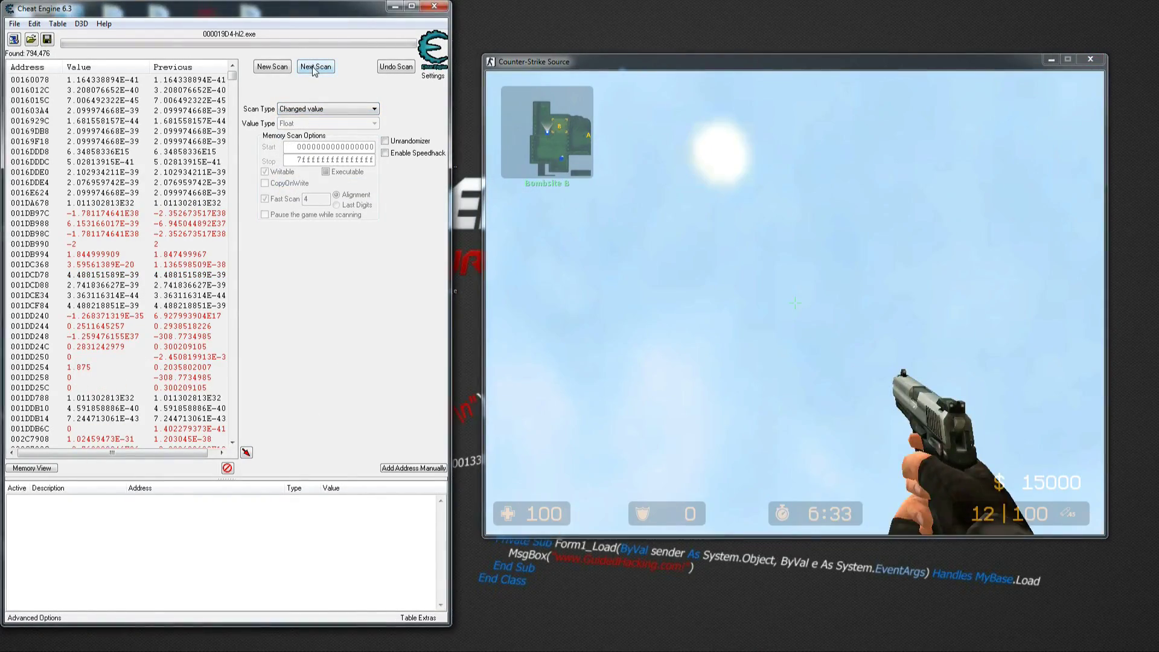
{"action": "left_click", "coordinate": [312, 66]}
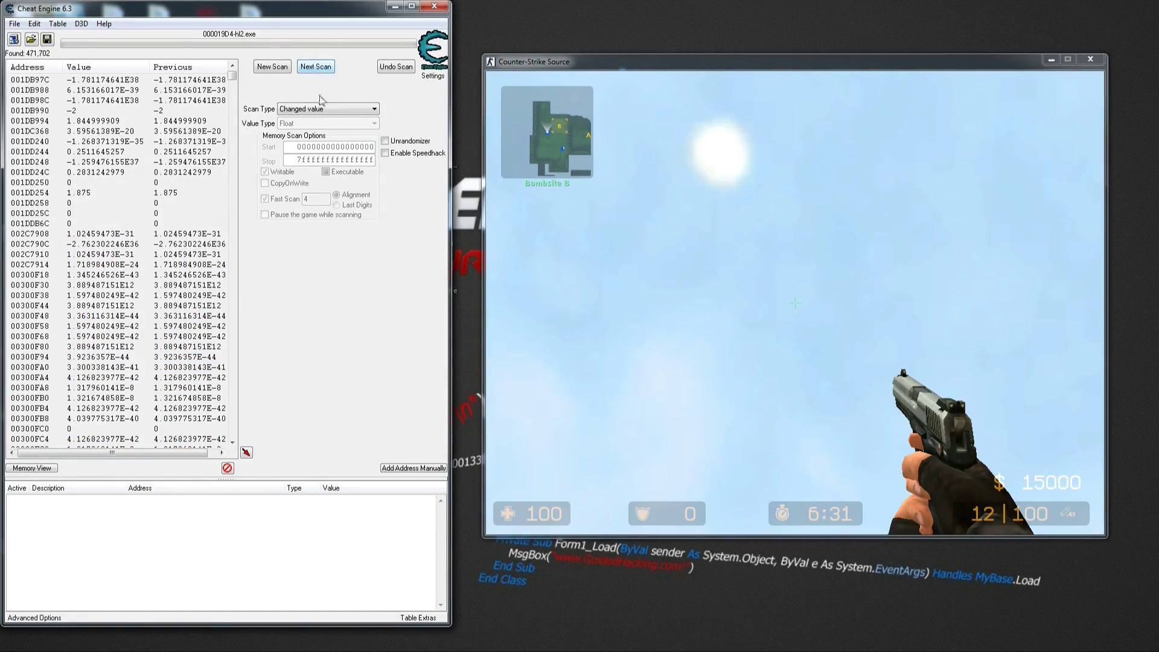
Switch to the game, walk the player off the platform to face the white car, and rescan in Cheat Engine for changed values
{"action": "right_click", "coordinate": [795, 303]}
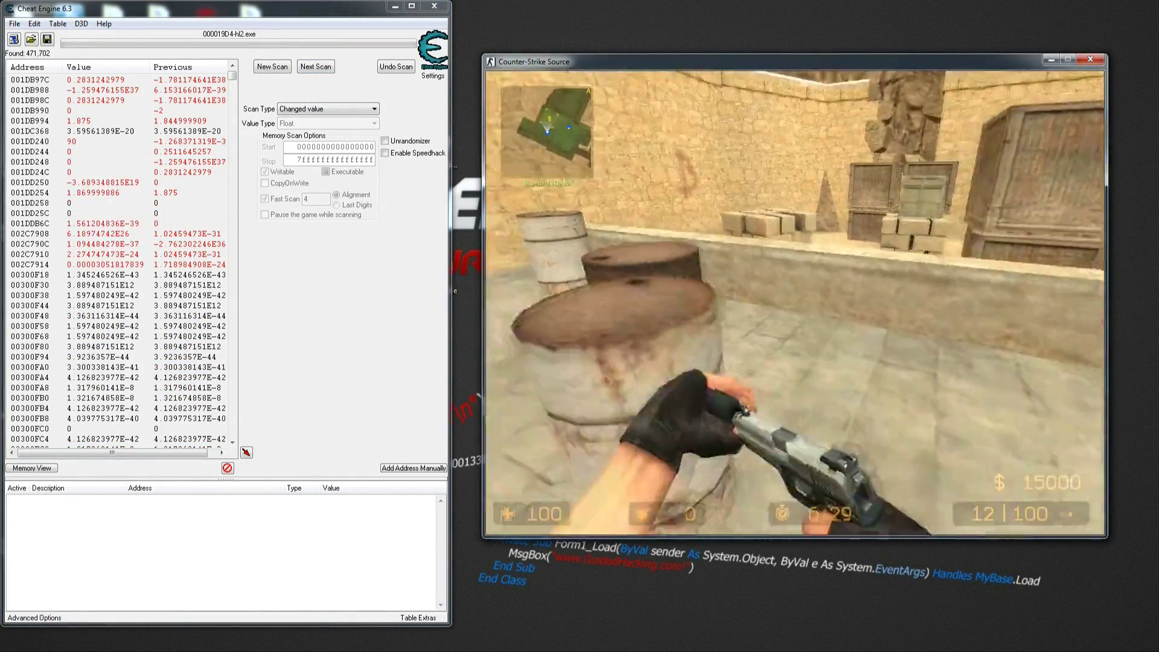
{"action": "key", "text": "w"}
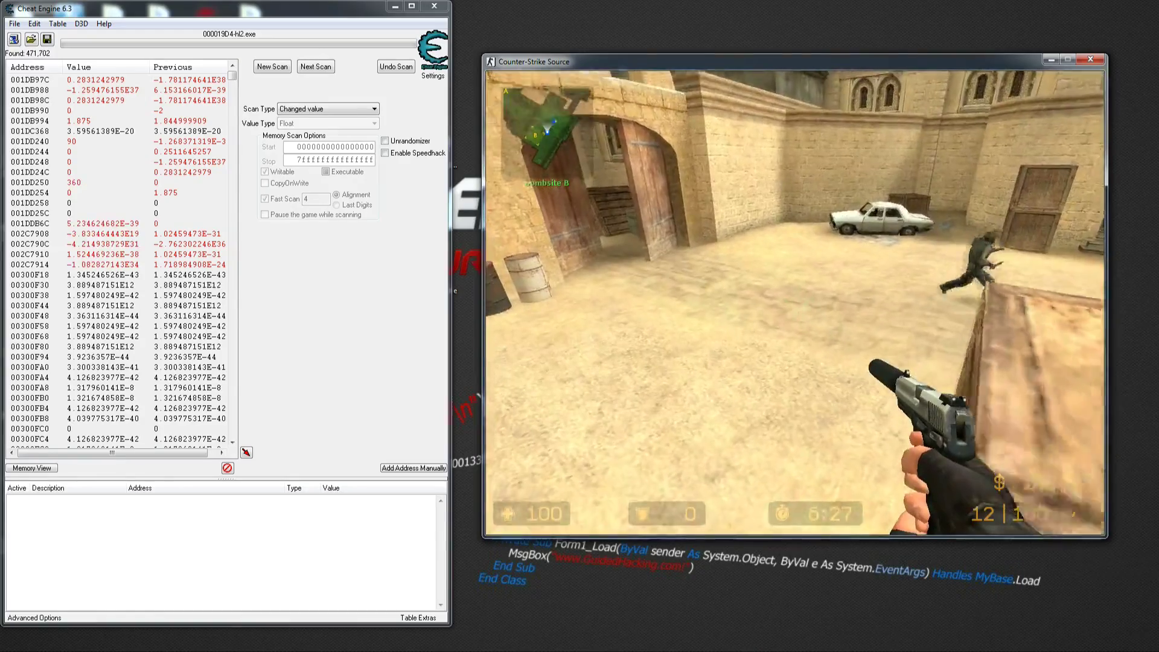
{"action": "key", "text": "w"}
{"action": "key", "text": "alt+Tab"}
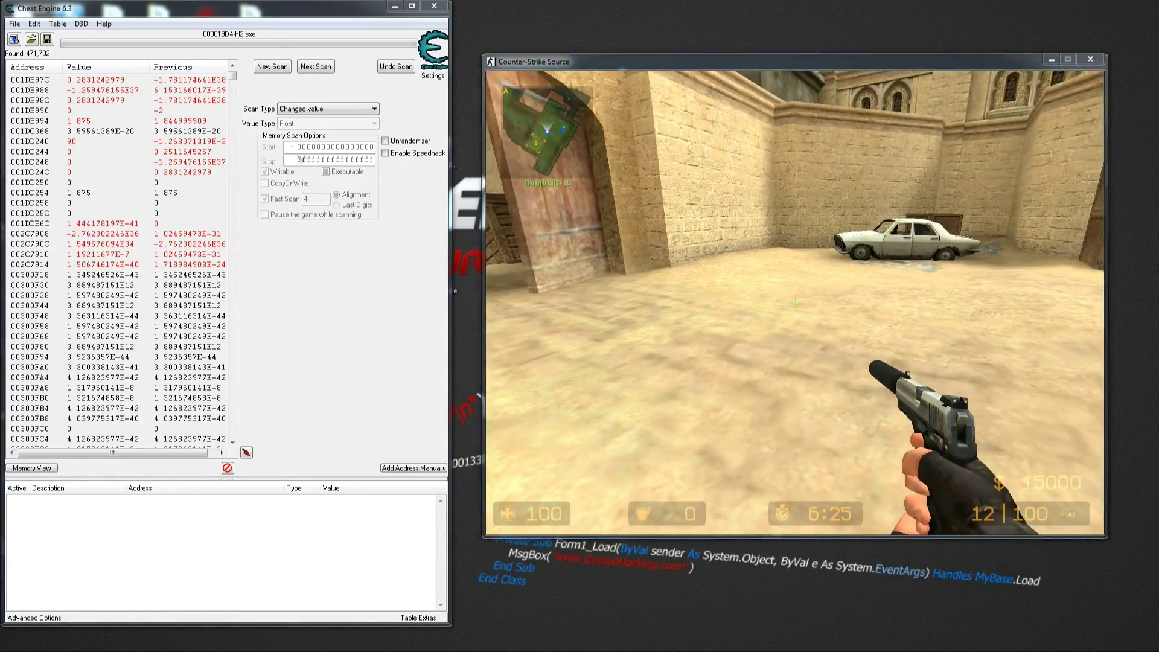
{"action": "left_click", "coordinate": [315, 67]}
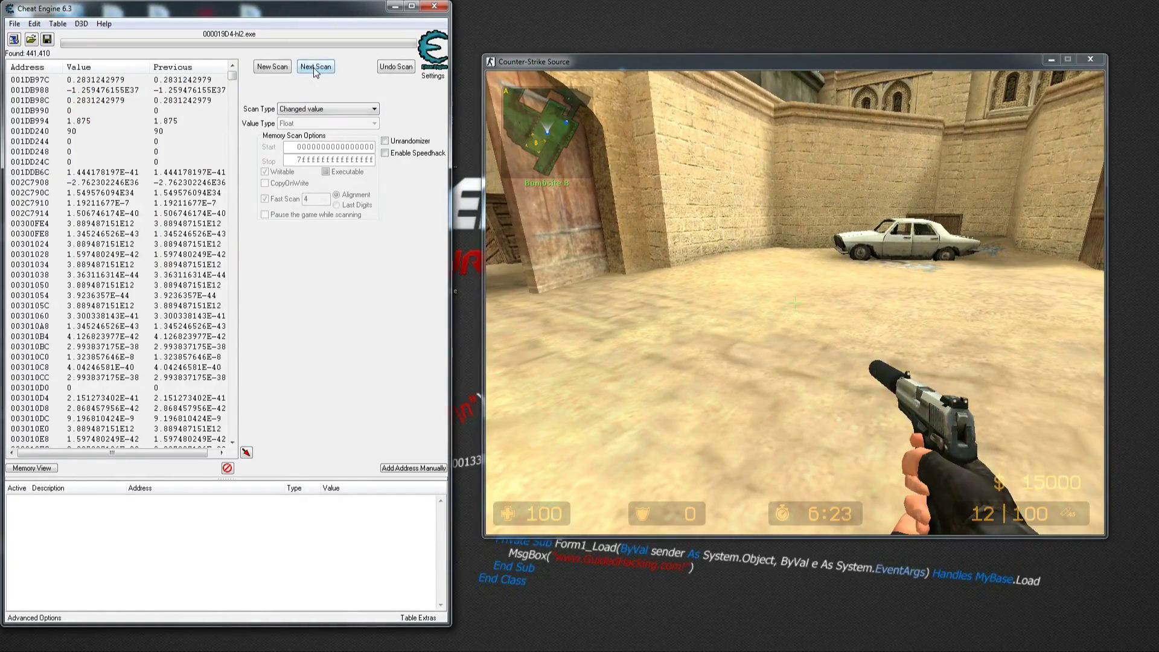
Set the scan type to Unchanged value, walk the player to the steps of the dark archway, and rescan
{"action": "left_click", "coordinate": [339, 112]}
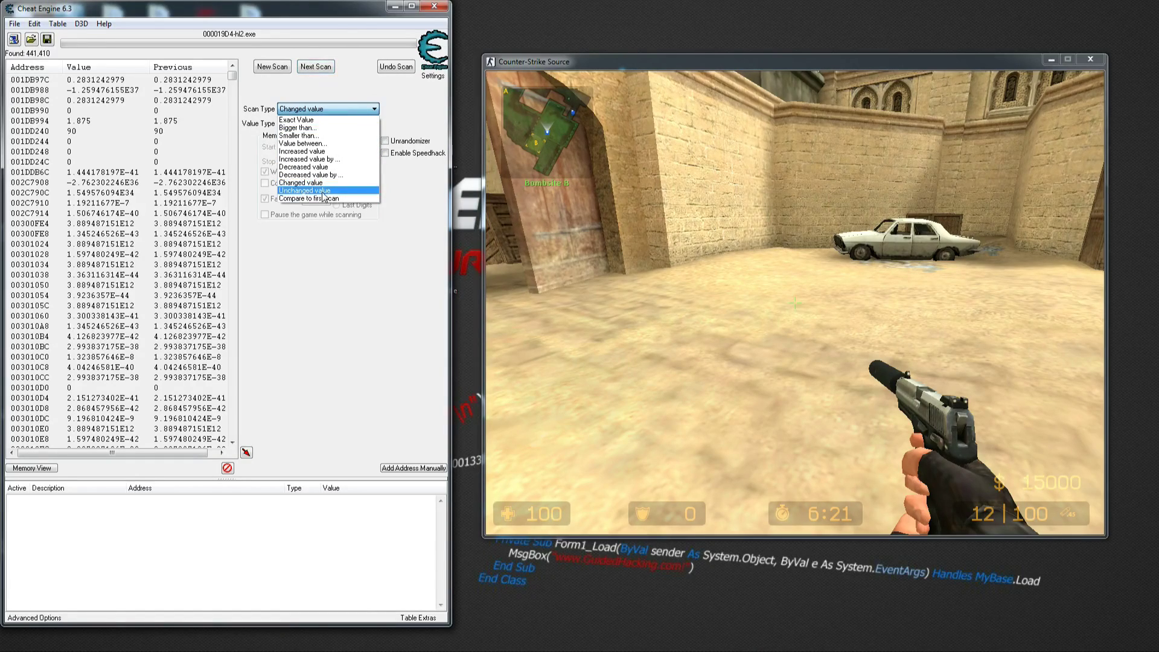
{"action": "left_click", "coordinate": [325, 195]}
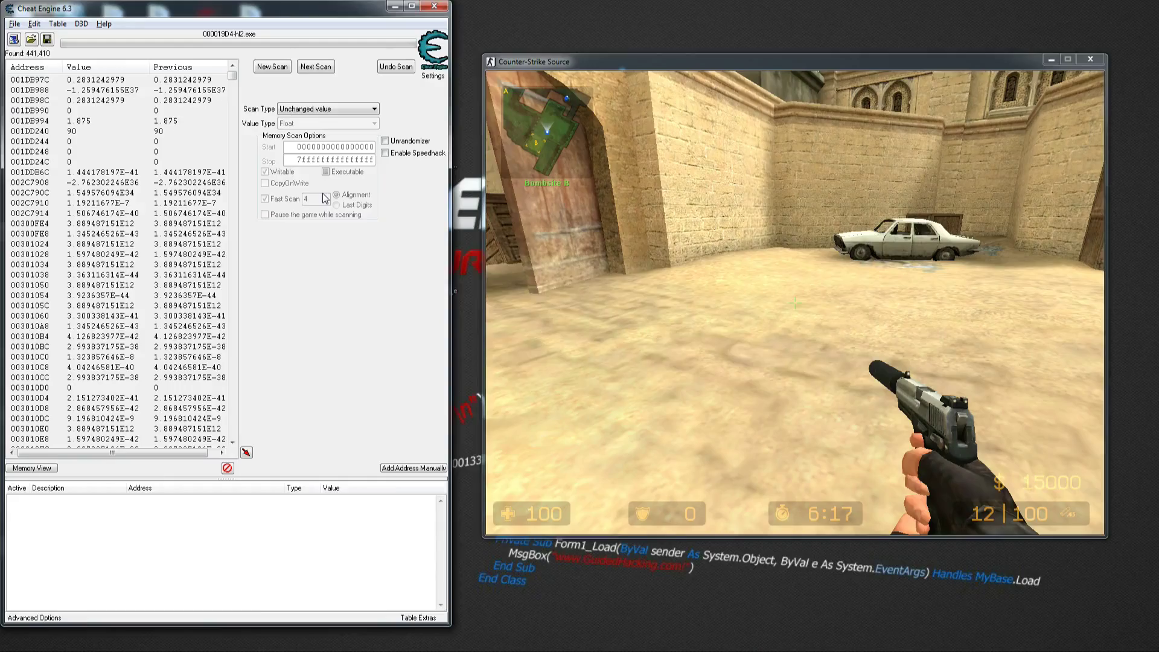
{"action": "key", "text": "alt+Tab"}
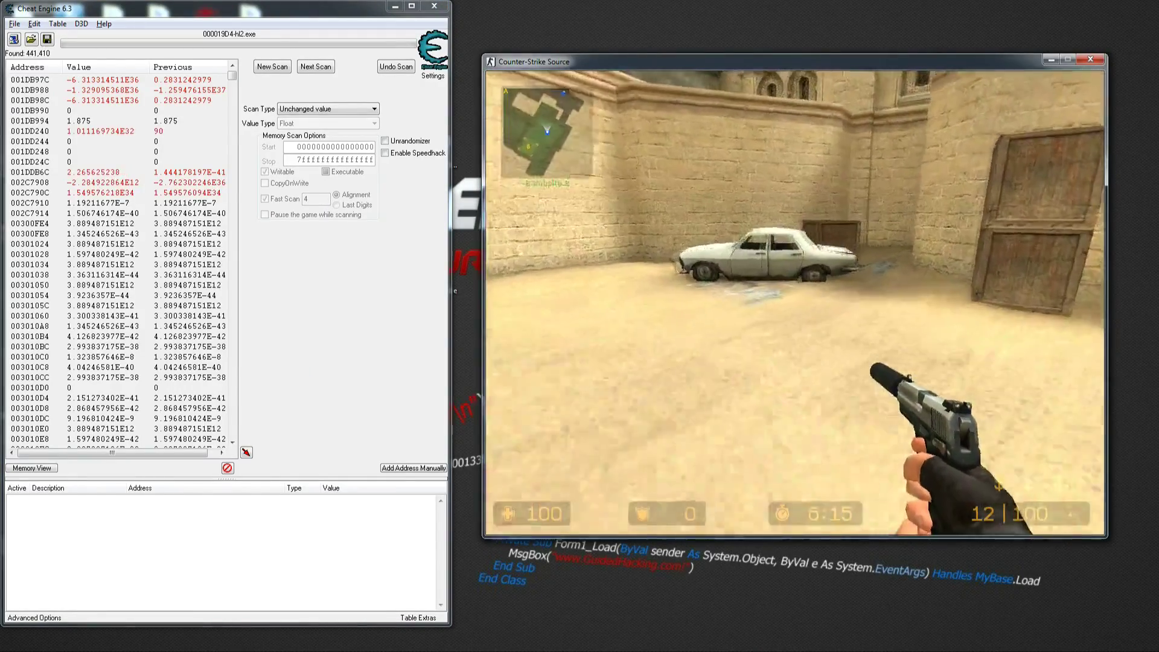
{"action": "key", "text": "d"}
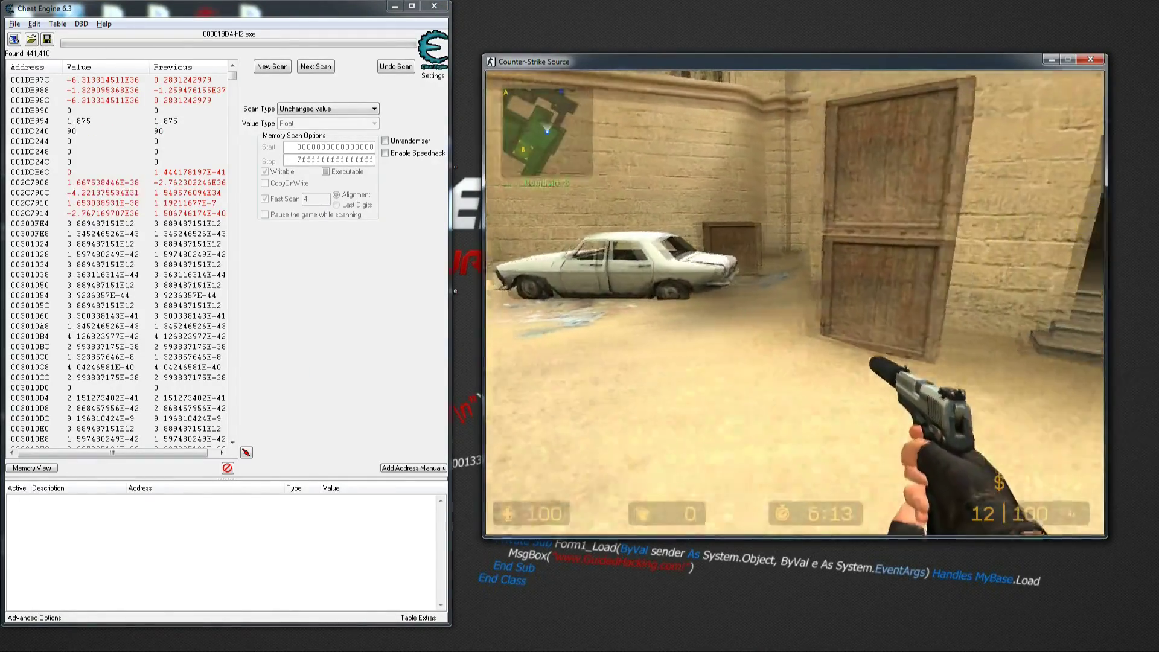
{"action": "key", "text": "w"}
{"action": "key", "text": "alt+Tab"}
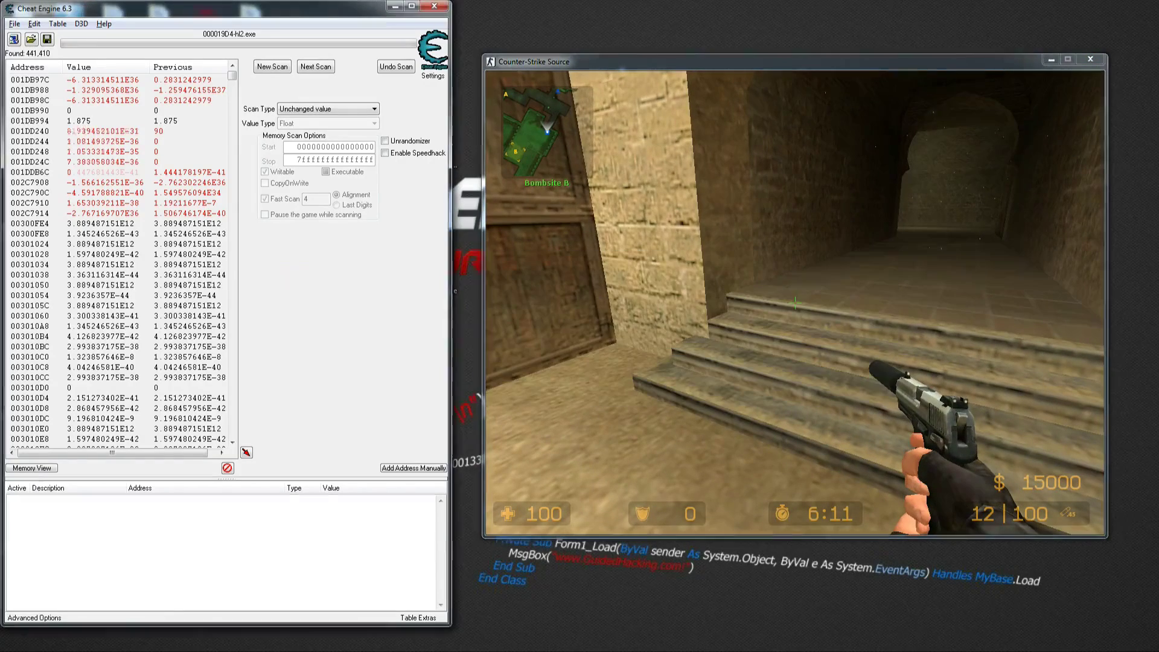
{"action": "left_click", "coordinate": [316, 67]}
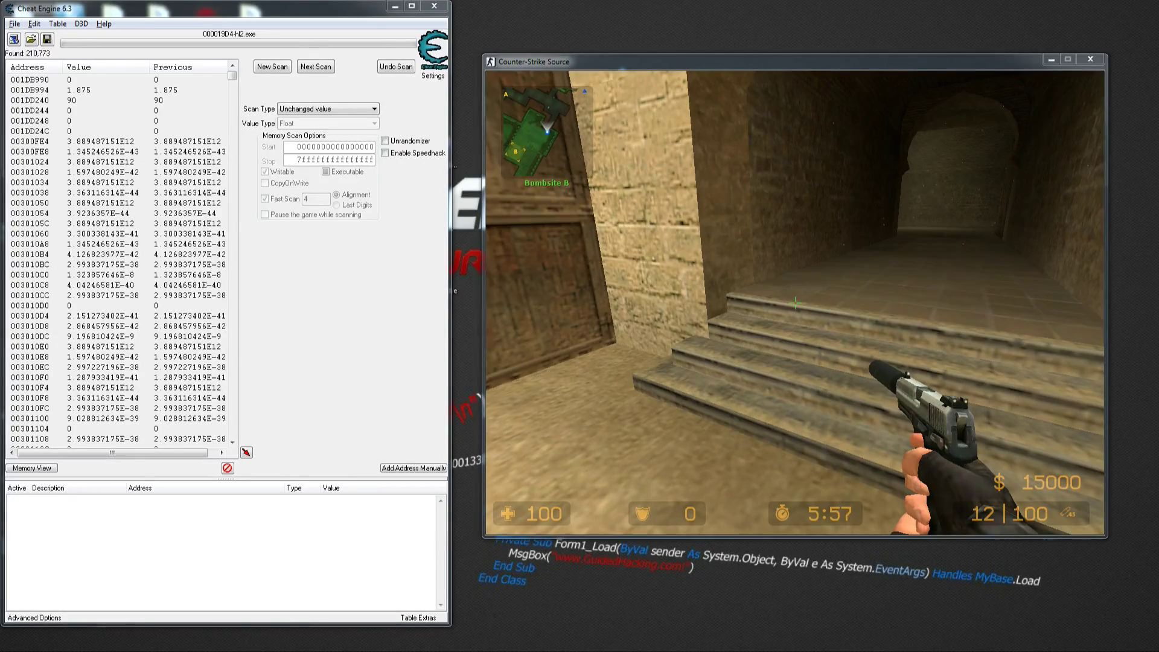
Turn the player to face the wooden double doors in the game and rescan in Cheat Engine with scan type Changed value
{"action": "key", "text": "alt+Tab"}
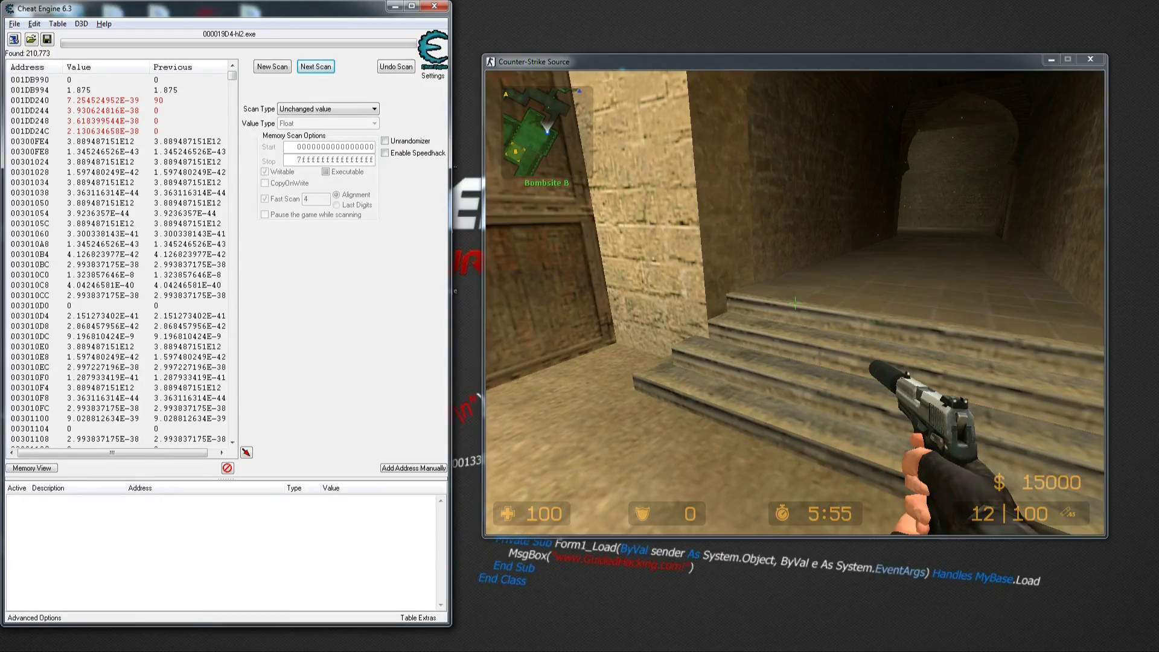
{"action": "key", "text": "alt+Tab"}
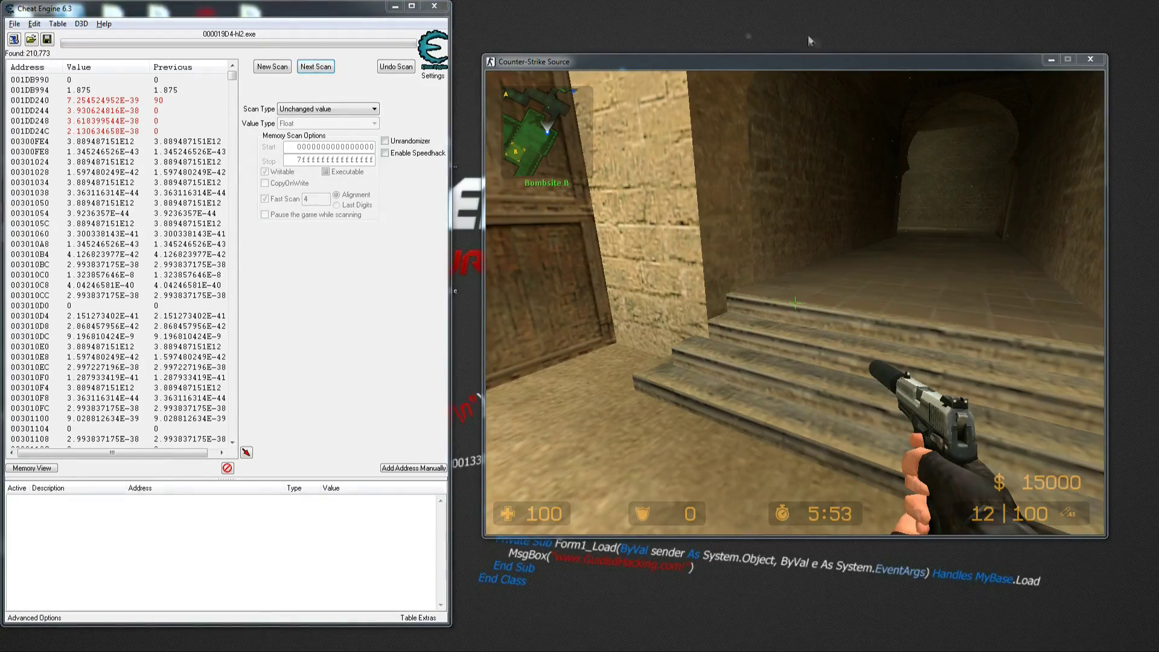
{"action": "right_click", "coordinate": [795, 302]}
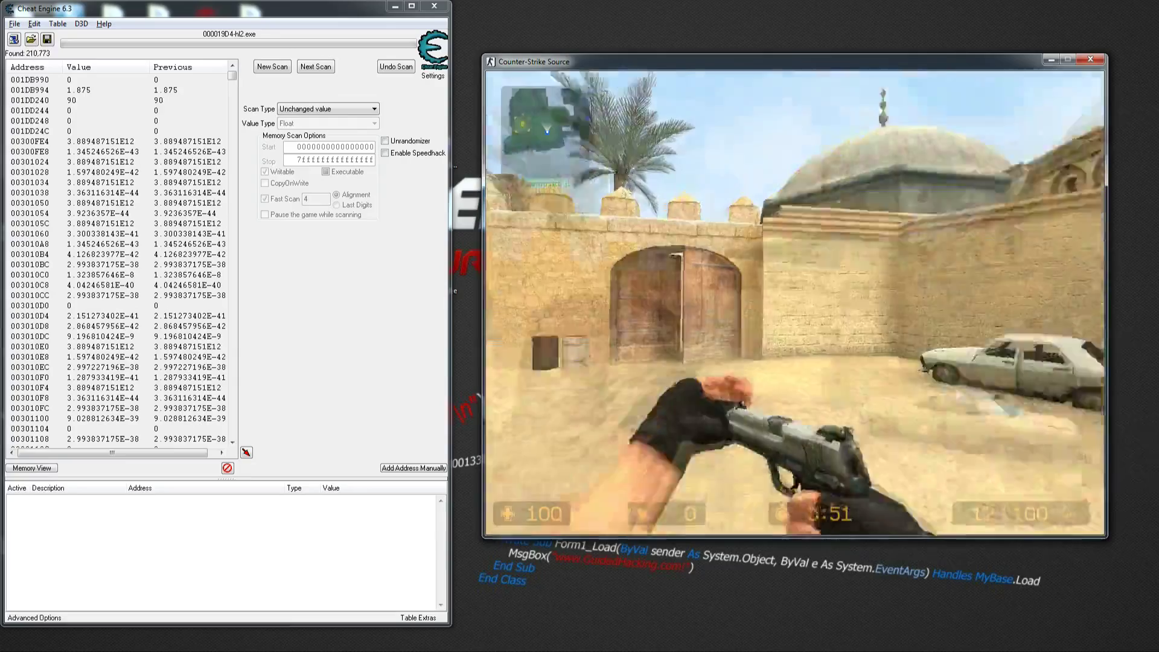
{"action": "key", "text": "alt+Tab"}
{"action": "left_click", "coordinate": [341, 109]}
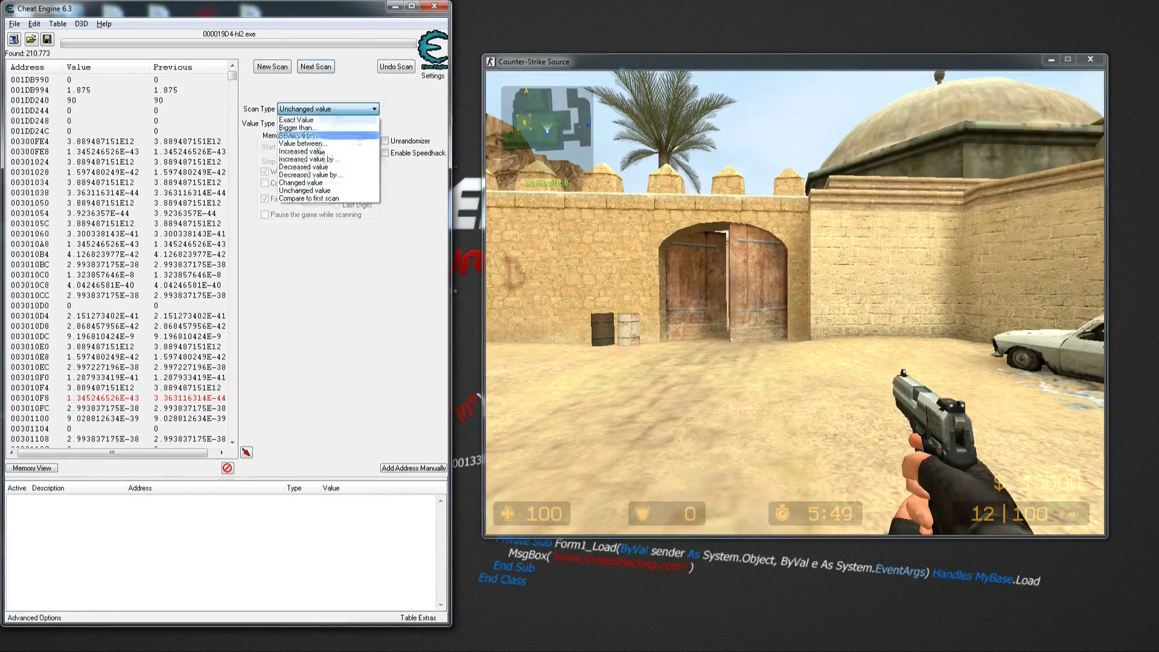
{"action": "left_click", "coordinate": [314, 190]}
{"action": "left_click", "coordinate": [314, 68]}
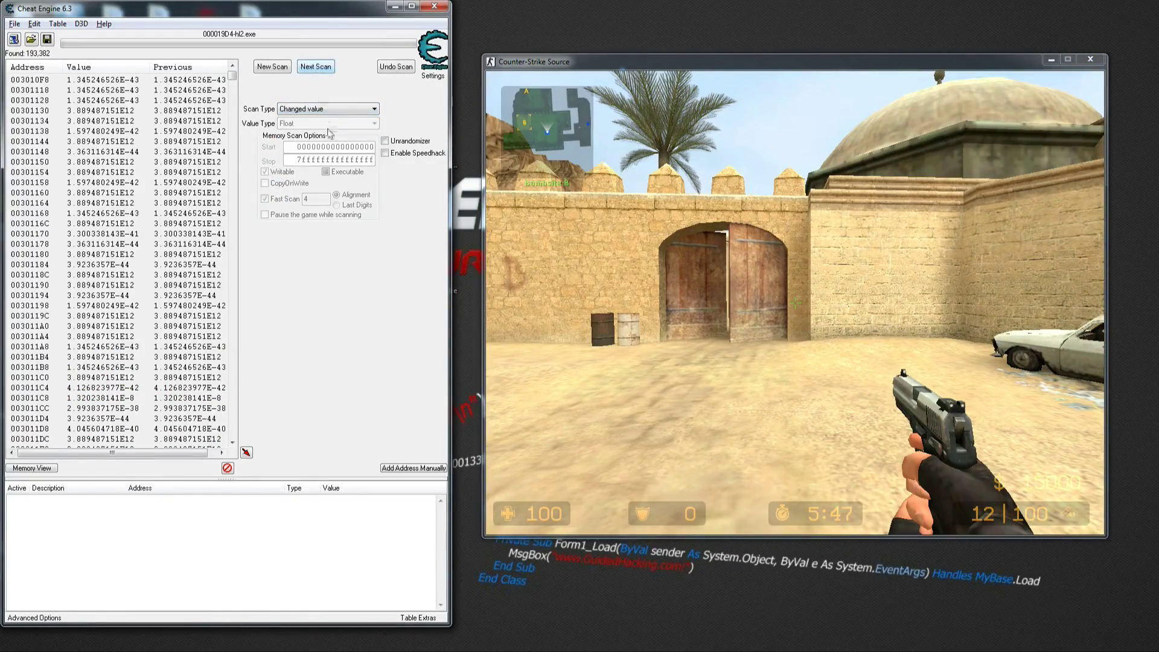
Fire one shot and aim at the sky above the palm tree in the game, and rescan in Cheat Engine for changed values
{"action": "key", "text": "alt+Tab"}
{"action": "left_click", "coordinate": [795, 303]}
{"action": "key", "text": "alt+Tab"}
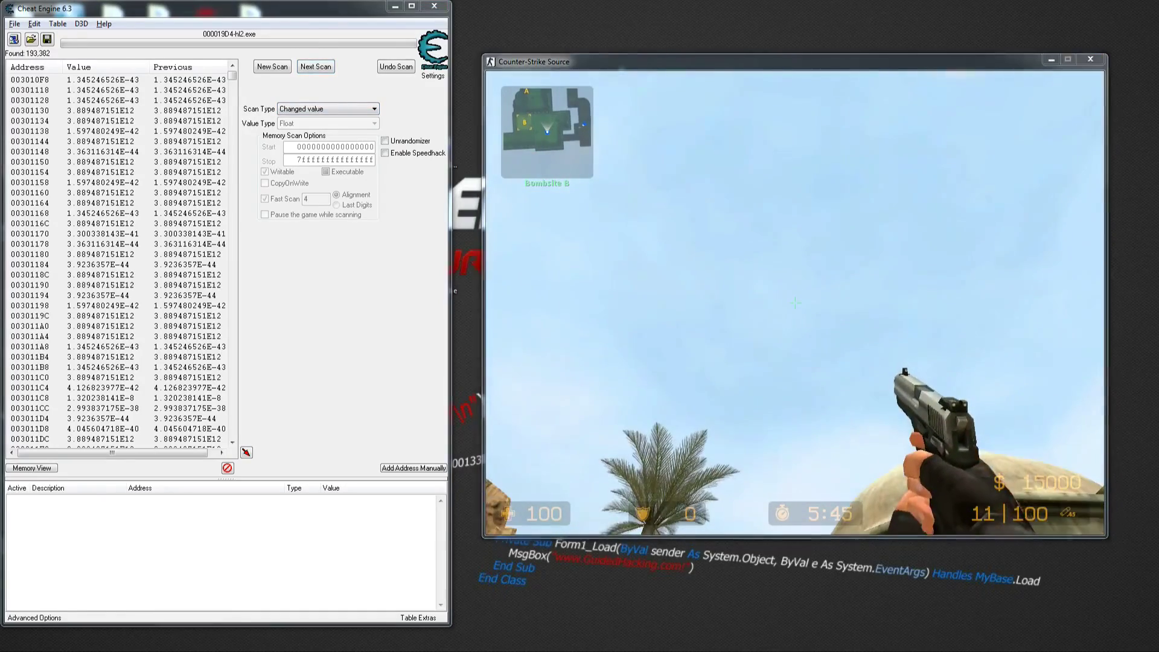
{"action": "left_click", "coordinate": [325, 72]}
{"action": "left_click", "coordinate": [324, 70]}
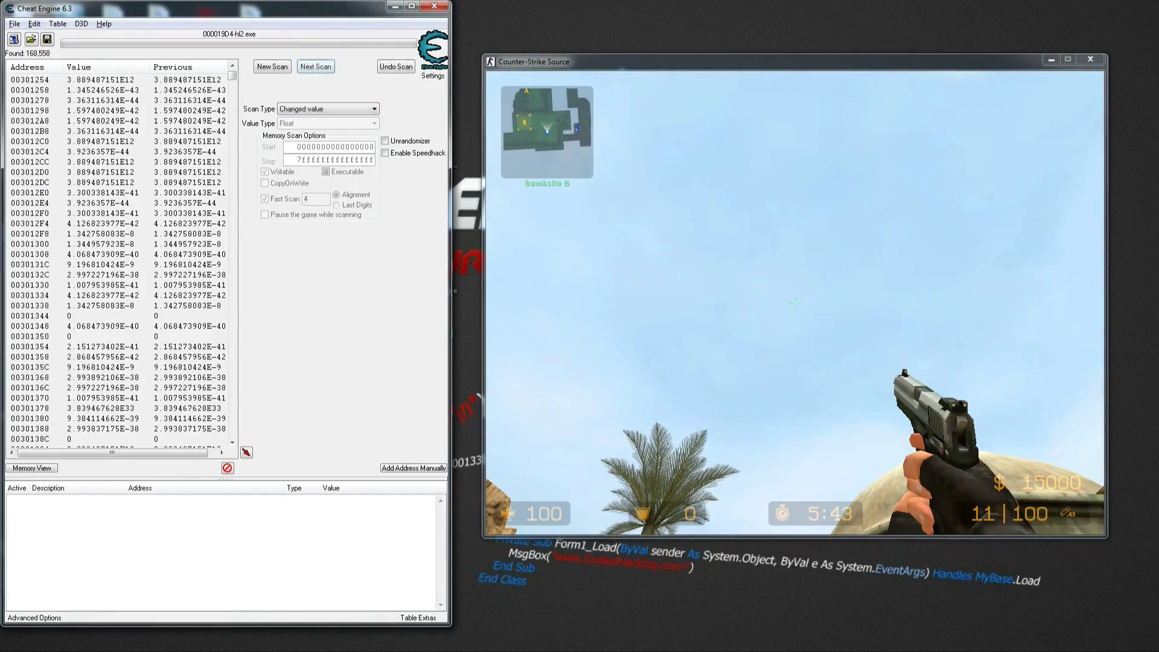
Fire another shot and aim at the sandy ground before the doors in the game, and rescan in Cheat Engine for changed values
{"action": "key", "text": "alt+Tab"}
{"action": "left_click", "coordinate": [795, 303]}
{"action": "key", "text": "alt+Tab"}
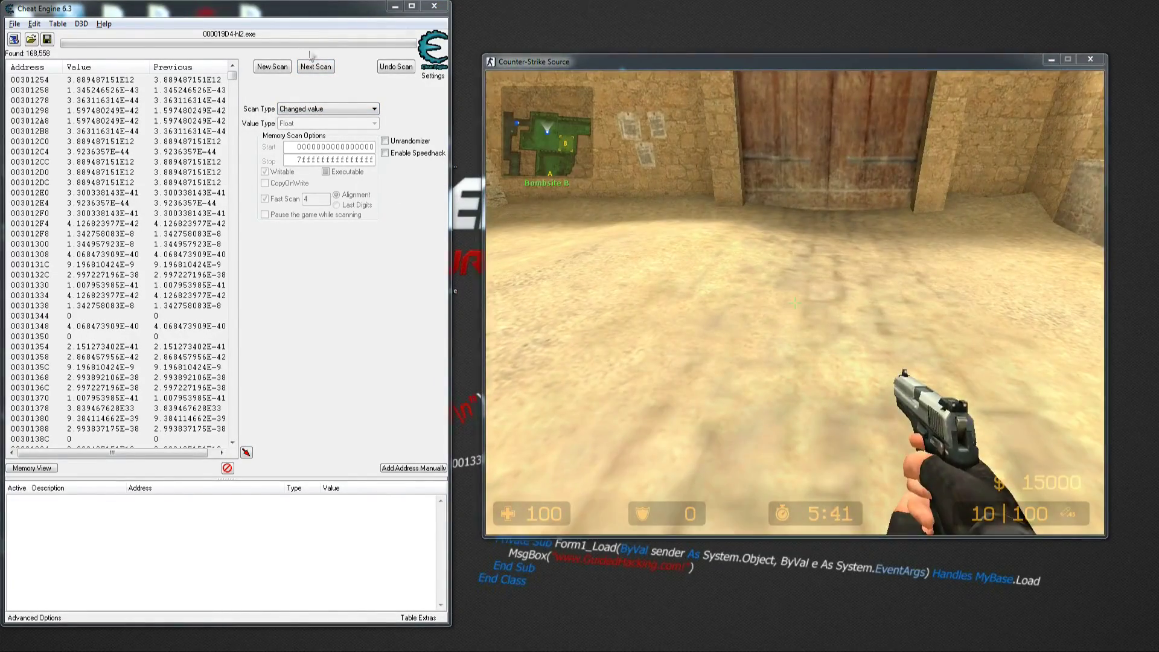
{"action": "left_click", "coordinate": [329, 70]}
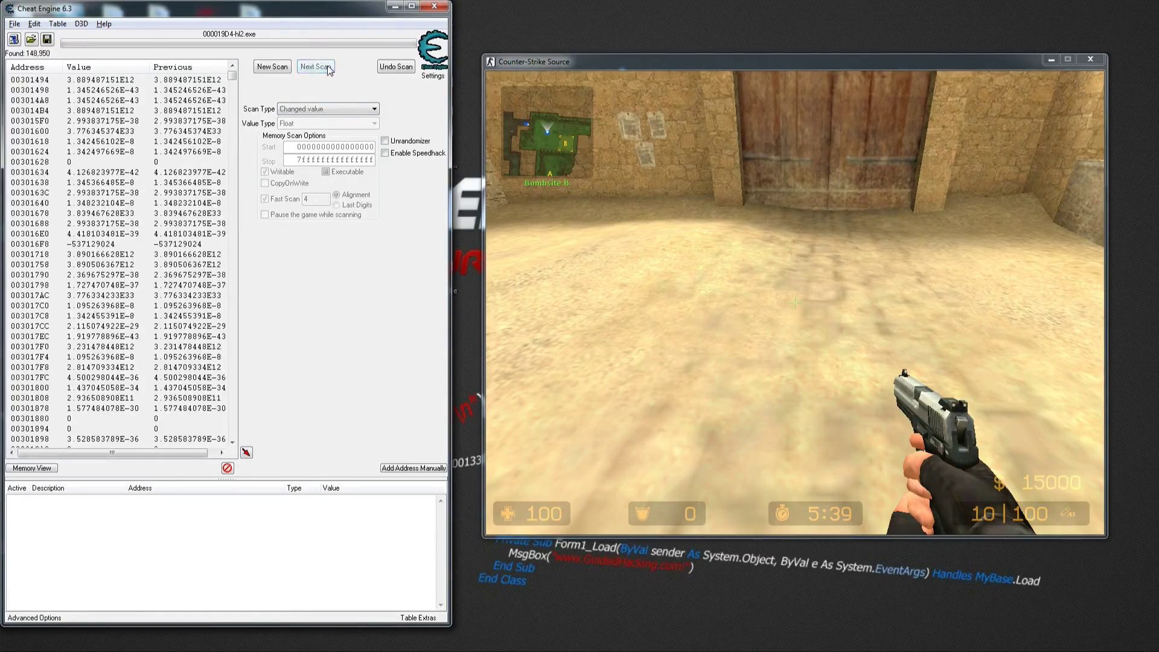
Fire one more shot and aim at the sky near the sun in the game, and rescan in Cheat Engine for changed values
{"action": "key", "text": "alt+Tab"}
{"action": "left_click", "coordinate": [795, 303]}
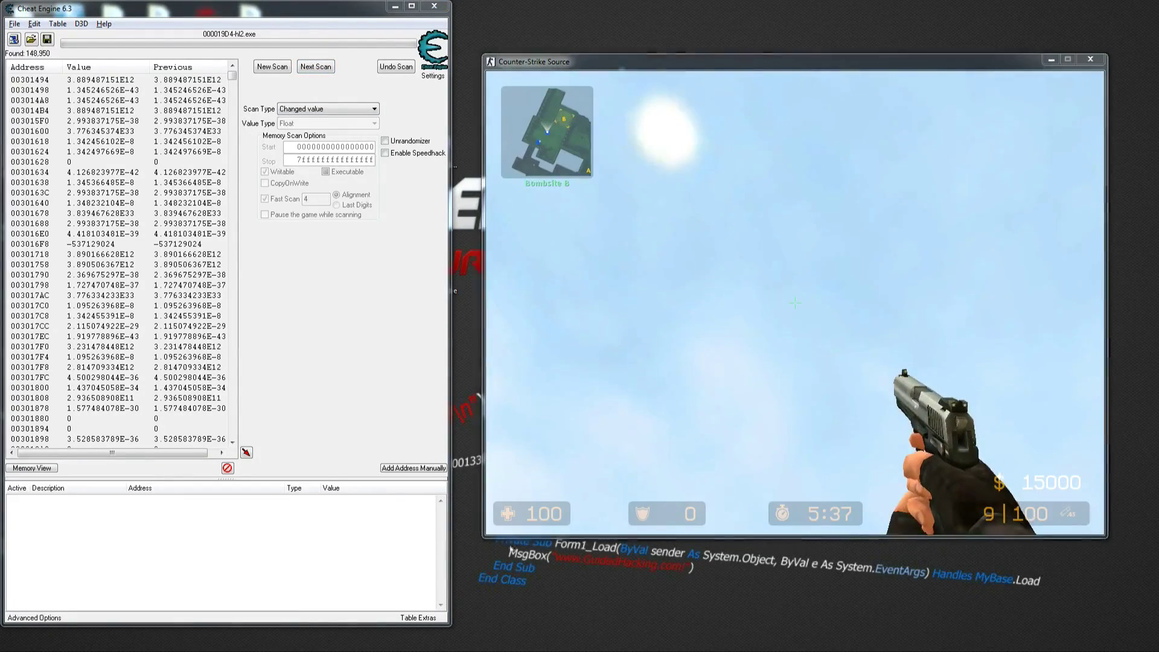
{"action": "key", "text": "alt+Tab"}
{"action": "left_click", "coordinate": [319, 70]}
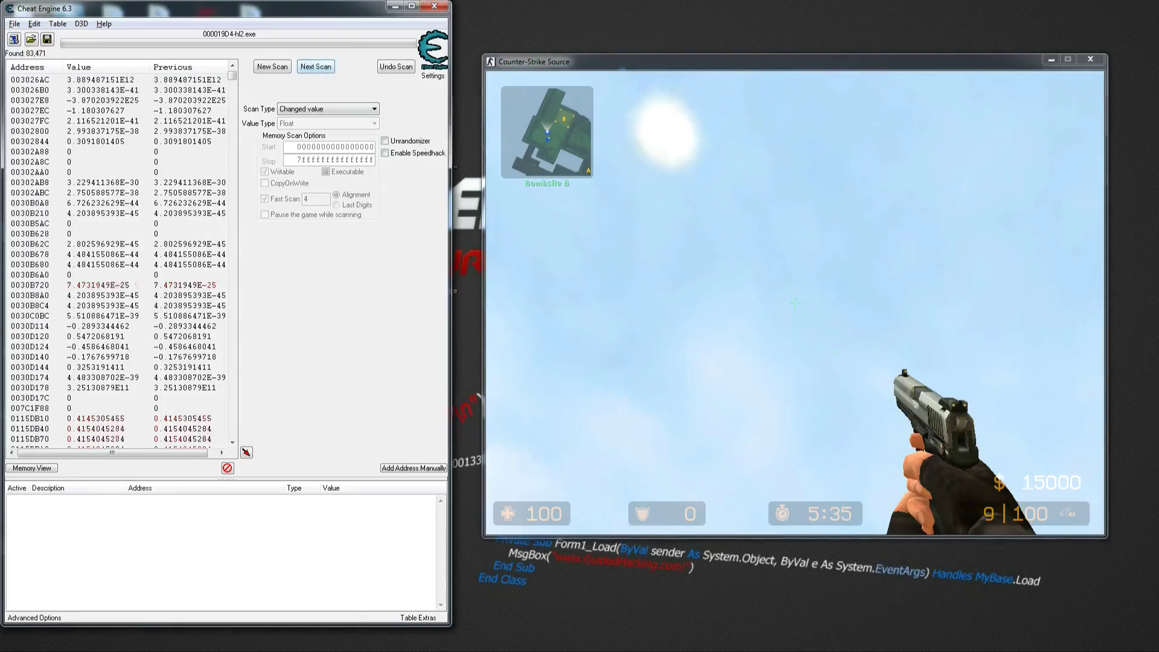
Fire one shot and aim at the sand before the wooden doors in the game, and rescan in Cheat Engine for changed values
{"action": "key", "text": "alt+Tab"}
{"action": "left_click", "coordinate": [795, 303]}
{"action": "key", "text": "alt+Tab"}
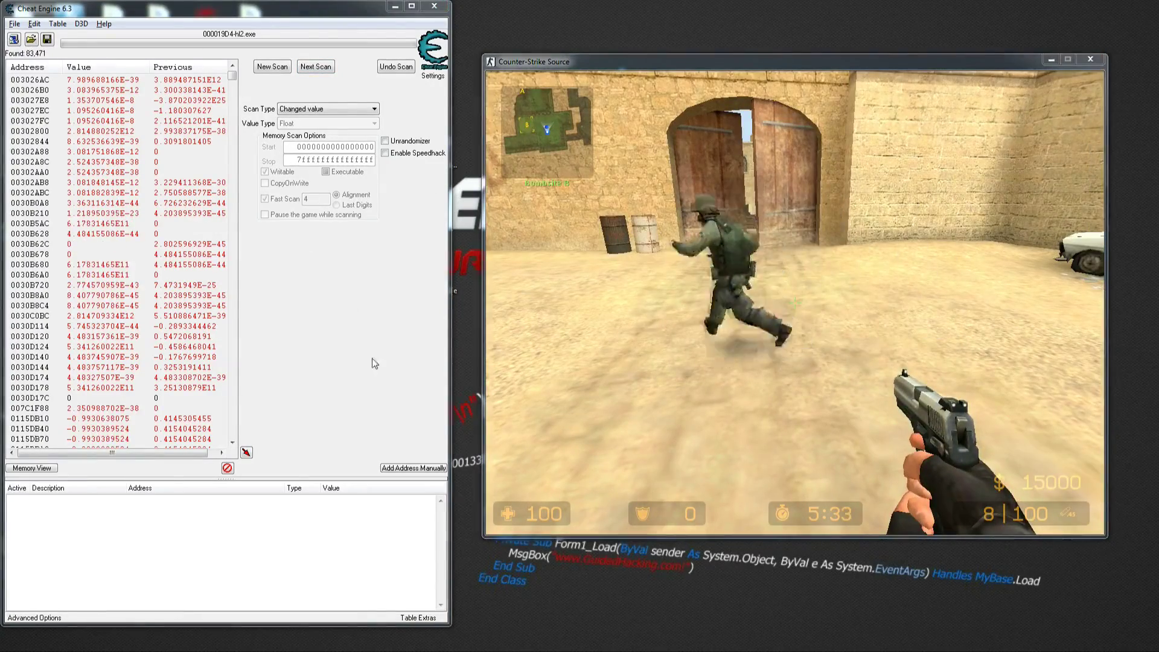
{"action": "left_click", "coordinate": [315, 66]}
Fire another shot and aim at the sky above the battlements in the game, and rescan in Cheat Engine for changed values
{"action": "key", "text": "alt+Tab"}
{"action": "left_click", "coordinate": [795, 303]}
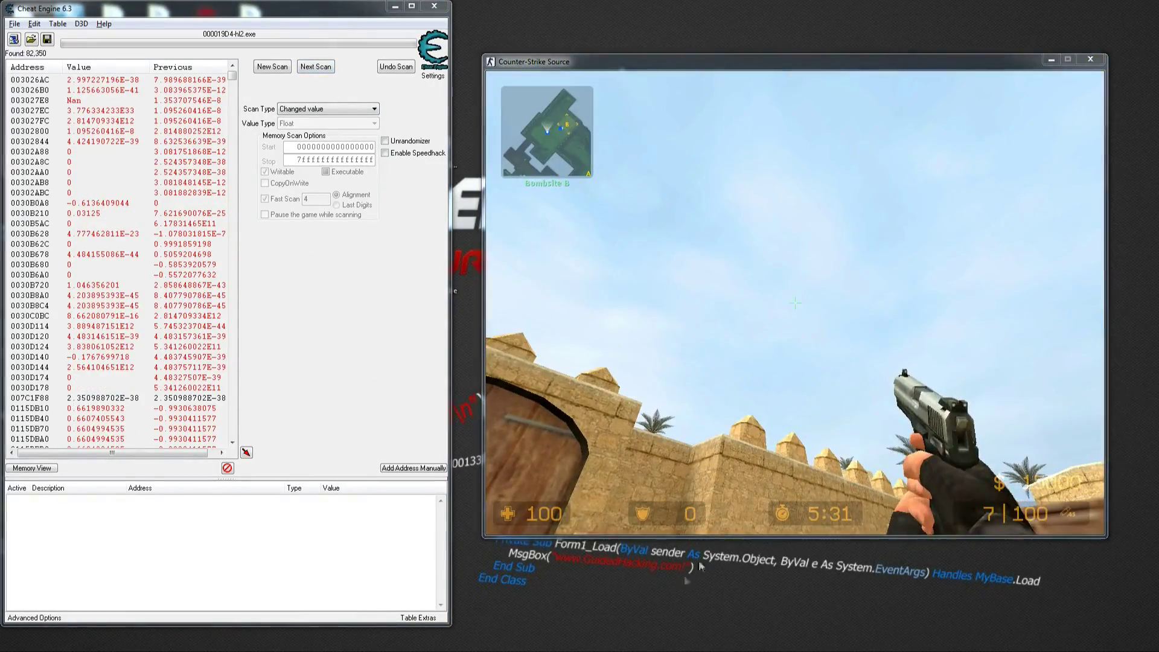
{"action": "key", "text": "alt+Tab"}
{"action": "left_click", "coordinate": [321, 68]}
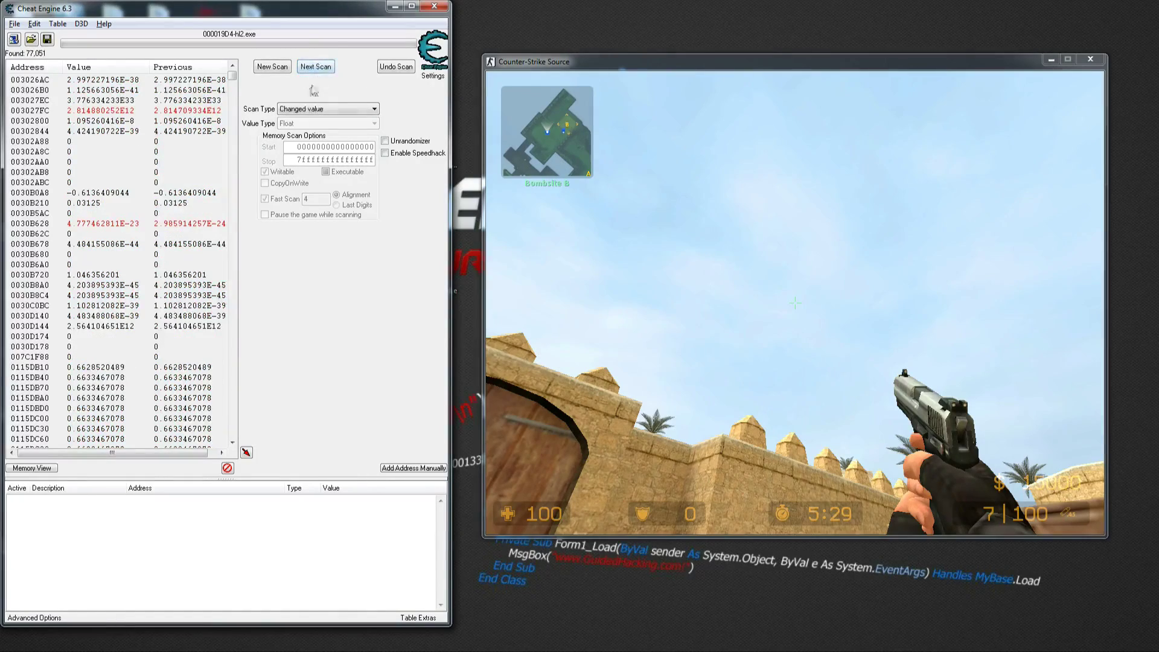
Set the scan type to Unchanged value, move the player without turning the view in the game, and rescan in Cheat Engine
{"action": "left_click", "coordinate": [309, 110]}
{"action": "left_click", "coordinate": [309, 192]}
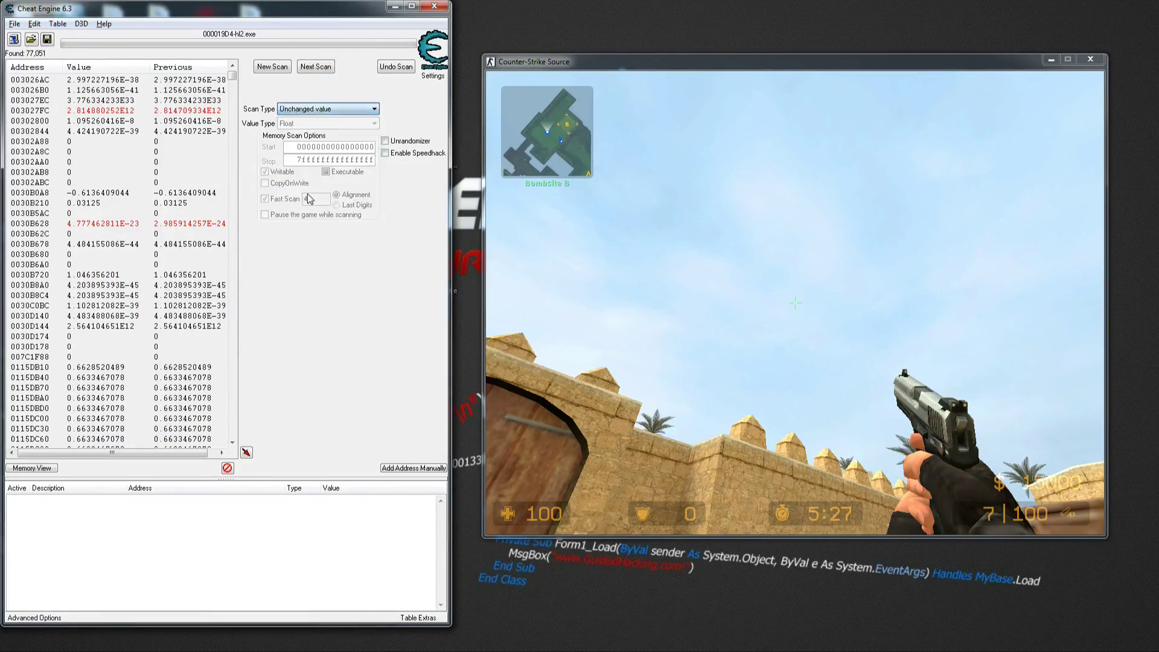
{"action": "key", "text": "alt+Tab"}
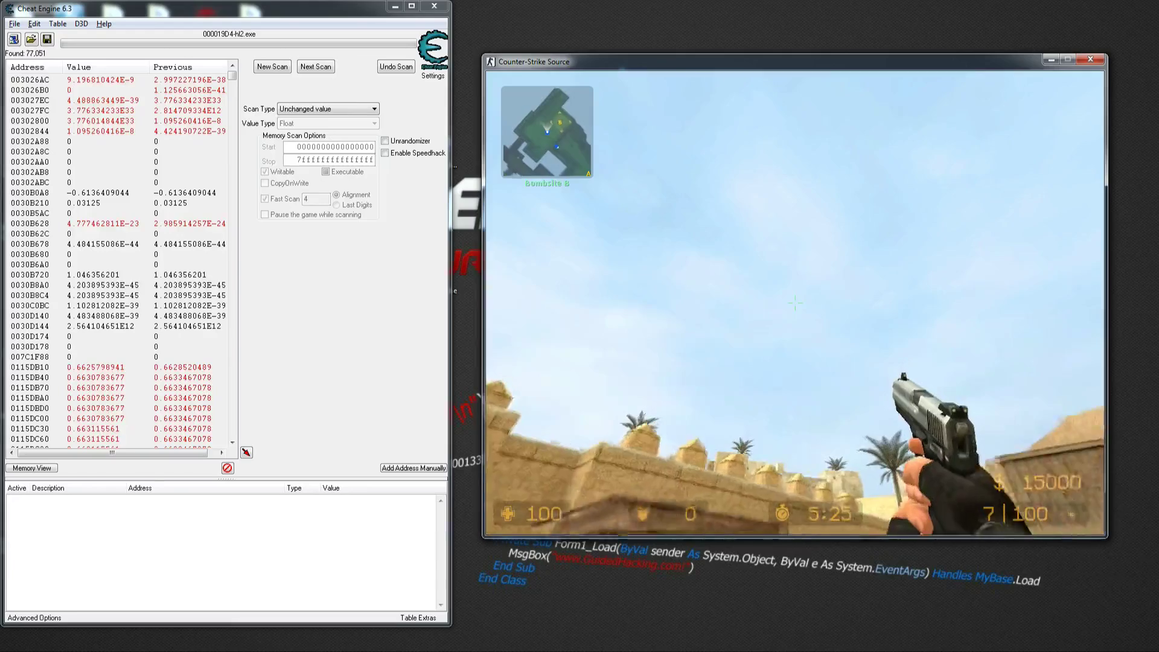
{"action": "key", "text": "alt+Tab"}
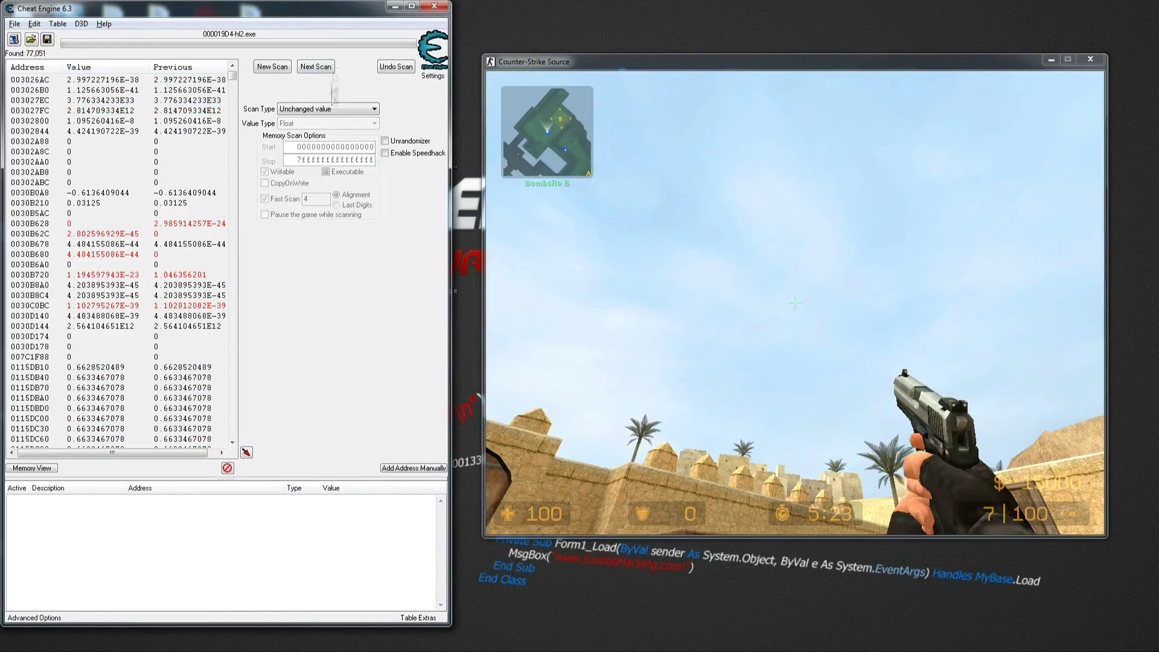
{"action": "left_click", "coordinate": [326, 67]}
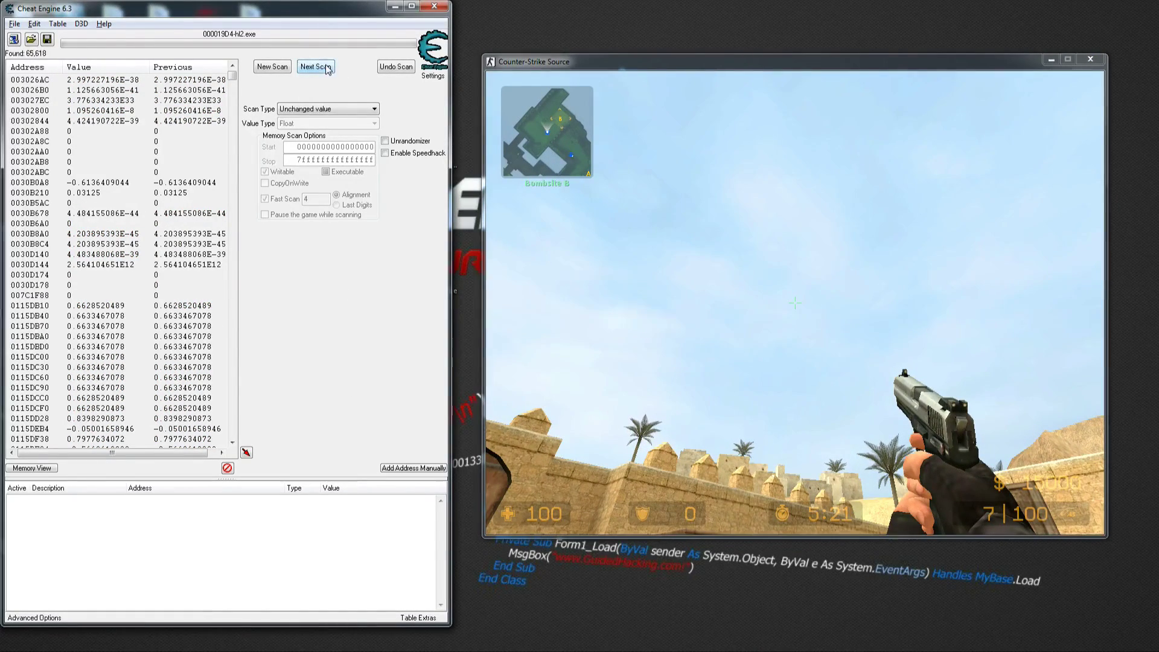
Rescan several times with scan type Value between, using the range -1.0 to 1.0
{"action": "left_click", "coordinate": [307, 111]}
{"action": "left_click", "coordinate": [311, 143]}
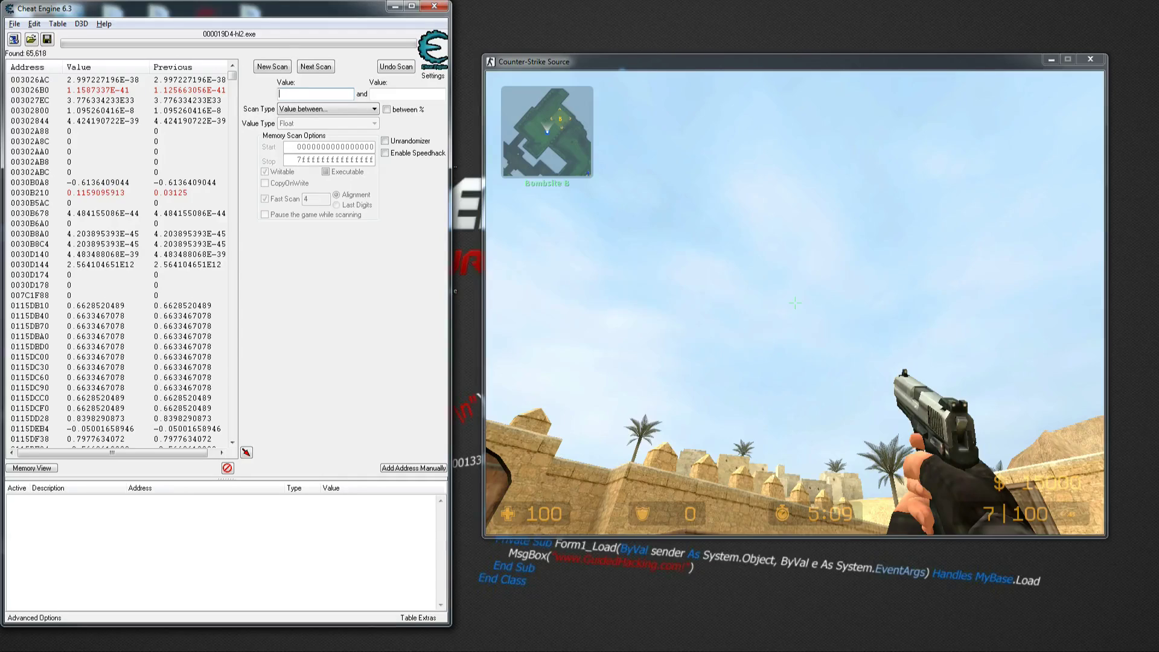
{"action": "left_click", "coordinate": [406, 93]}
{"action": "left_click", "coordinate": [316, 67]}
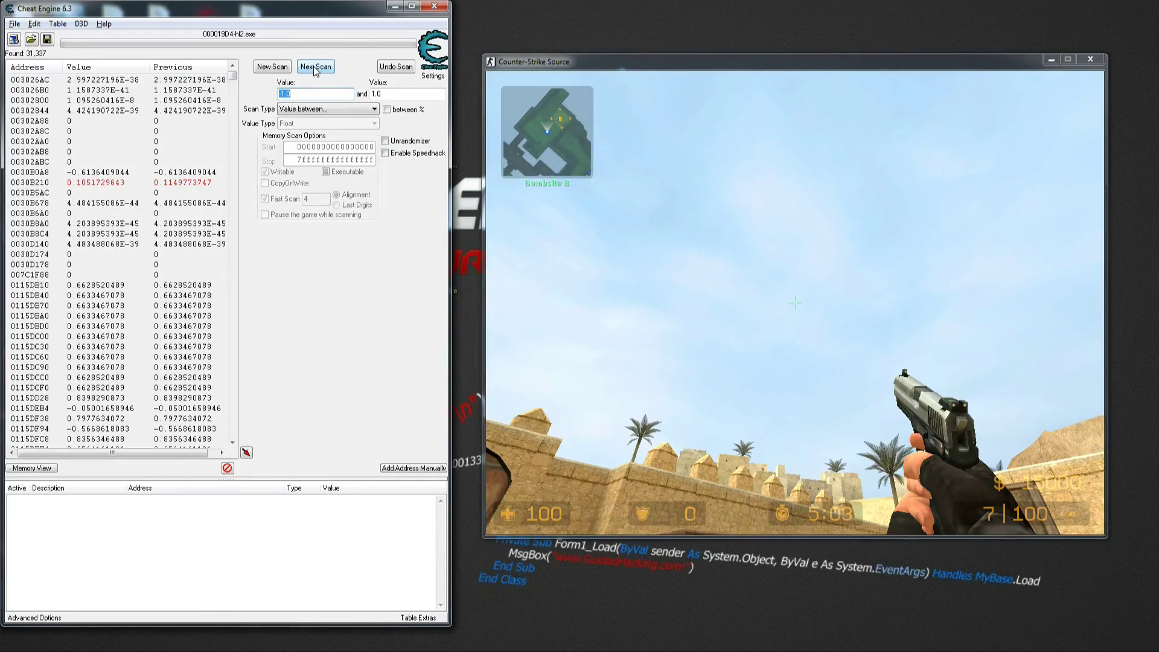
{"action": "left_click", "coordinate": [314, 67]}
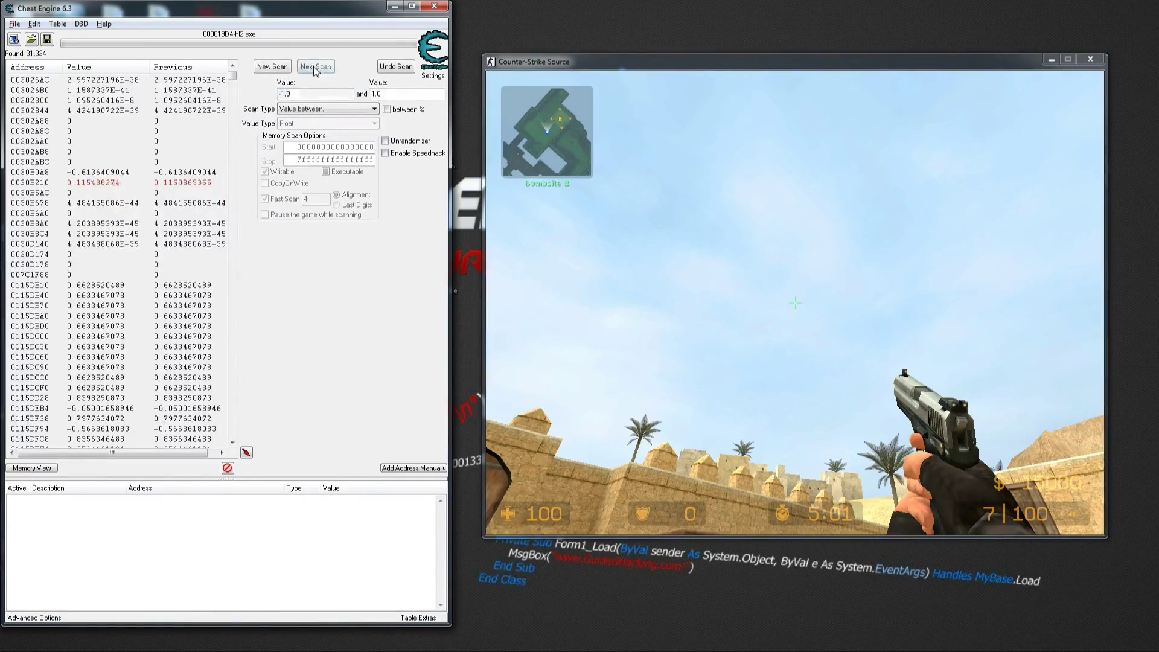
{"action": "left_click", "coordinate": [313, 67]}
Rescan repeatedly with scan type Unchanged value while the player stands still
{"action": "left_click", "coordinate": [310, 110]}
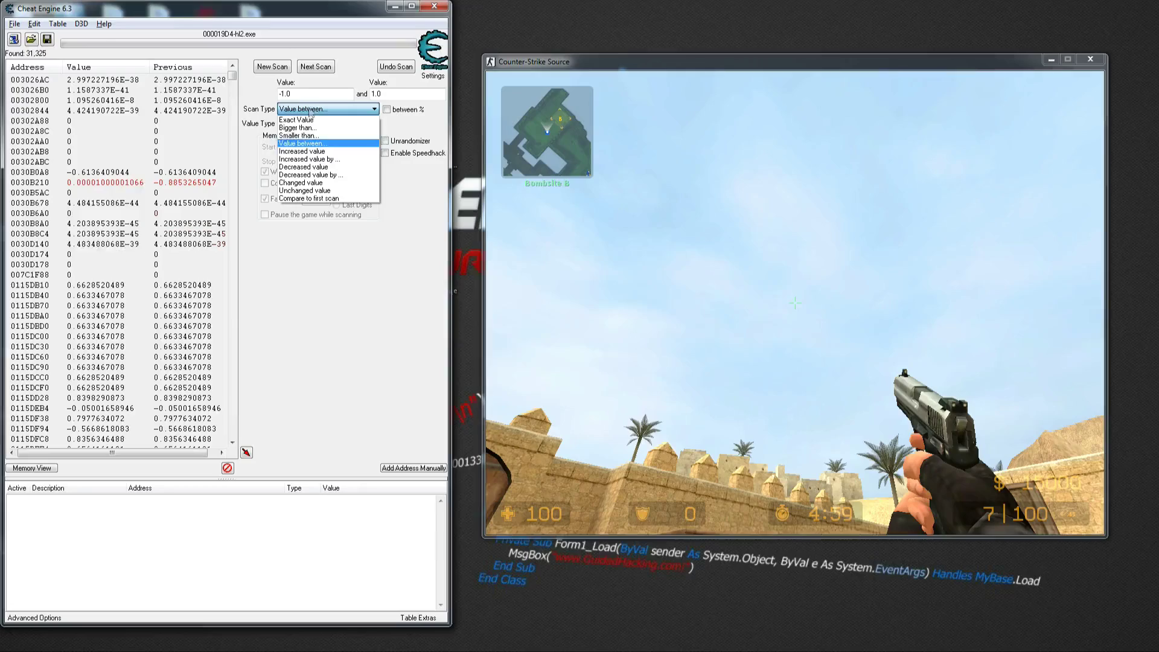
{"action": "left_click", "coordinate": [305, 190]}
{"action": "left_click", "coordinate": [316, 67]}
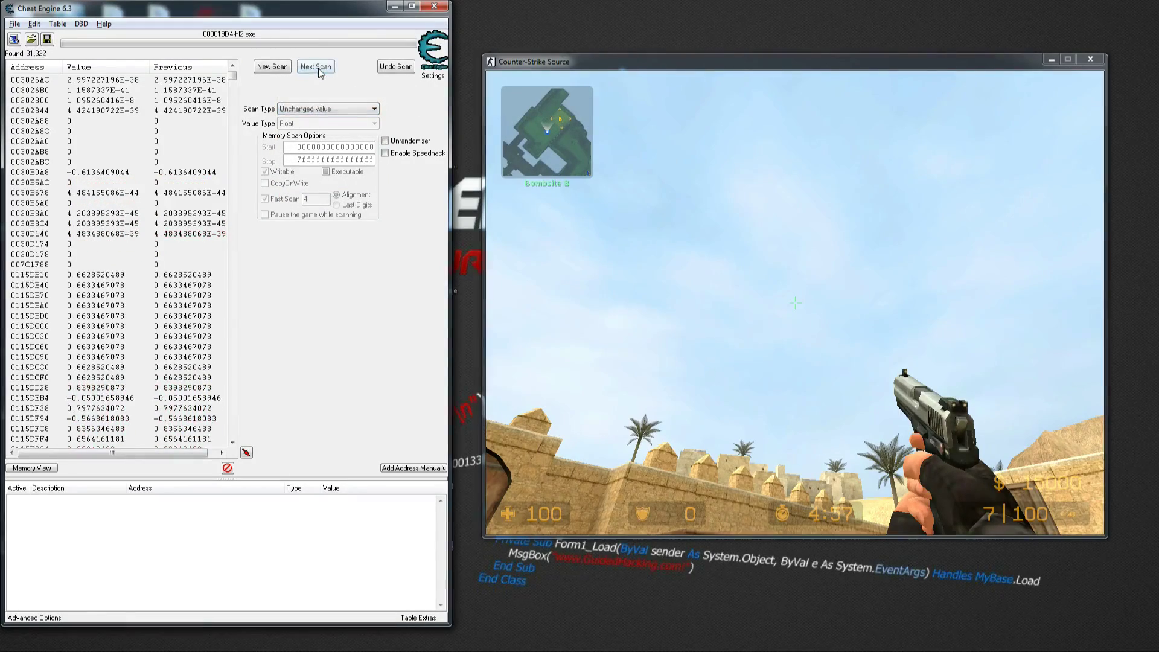
{"action": "left_click", "coordinate": [318, 67]}
{"action": "left_click", "coordinate": [319, 67]}
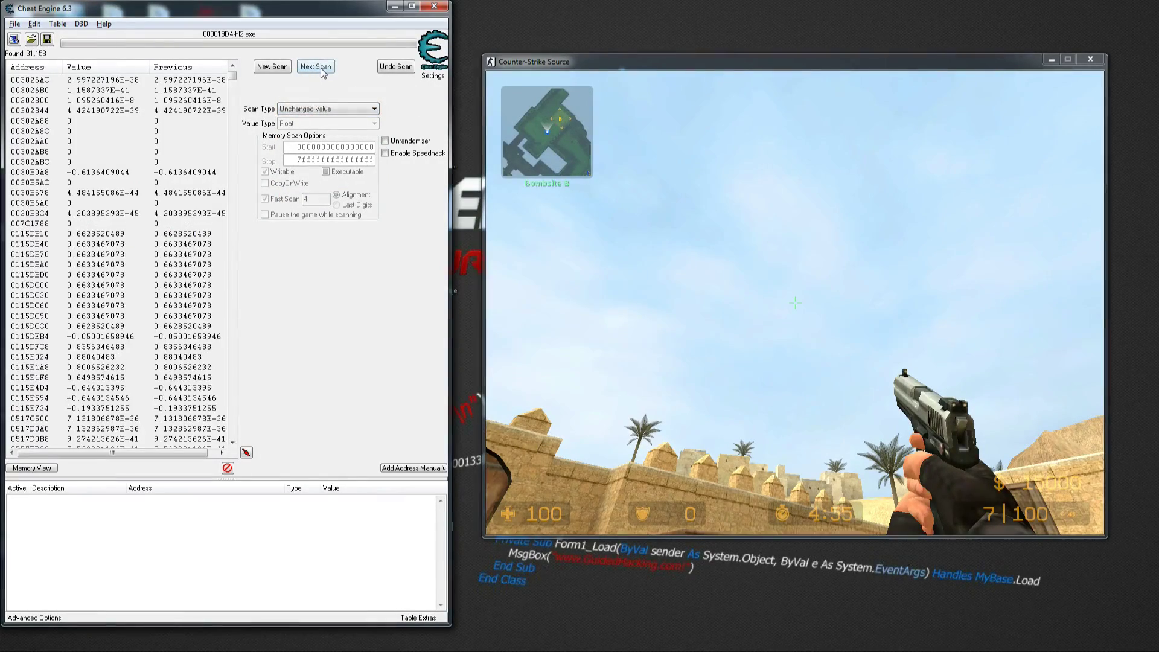
{"action": "left_click", "coordinate": [321, 68]}
{"action": "left_click", "coordinate": [321, 67]}
{"action": "left_click", "coordinate": [323, 70]}
{"action": "left_click", "coordinate": [323, 70]}
Turn the player's view to the sky near the sun in the game and rescan in Cheat Engine with scan type Changed value
{"action": "key", "text": "alt+Tab"}
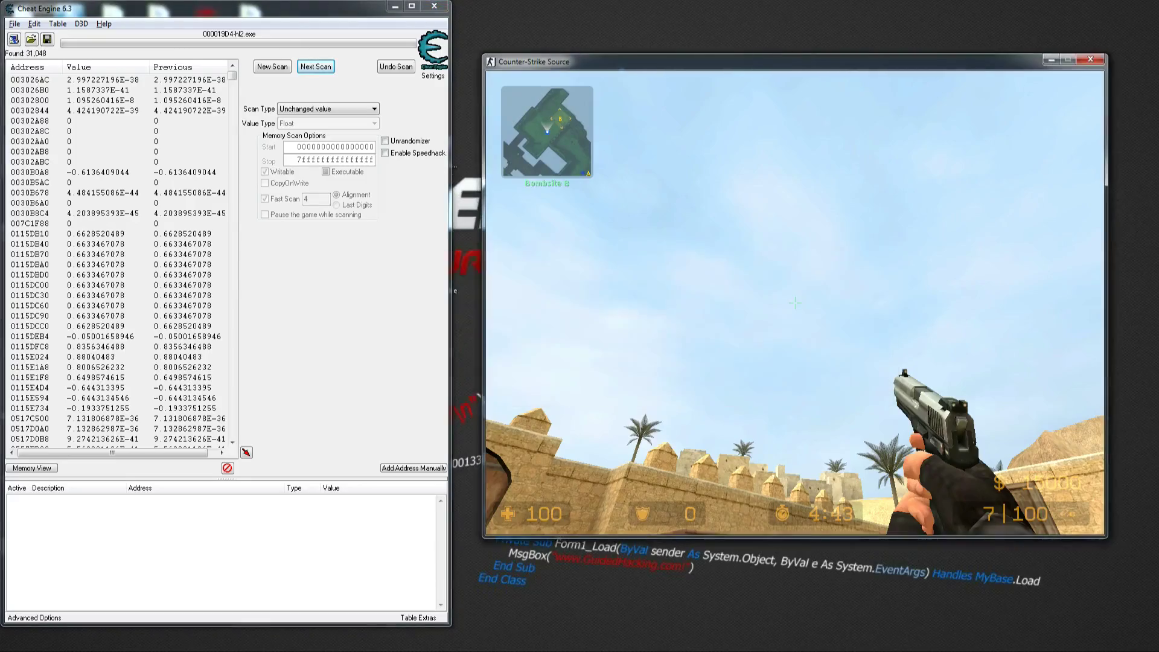
{"action": "mouse_move", "coordinate": [795, 303]}
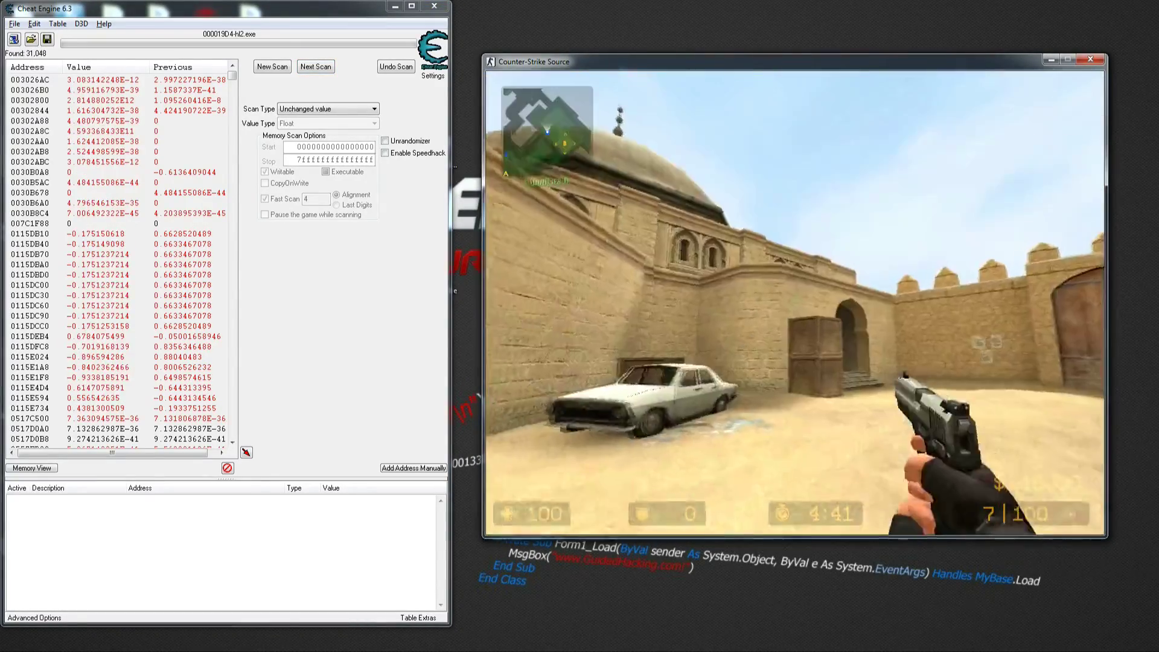
{"action": "left_click", "coordinate": [103, 336]}
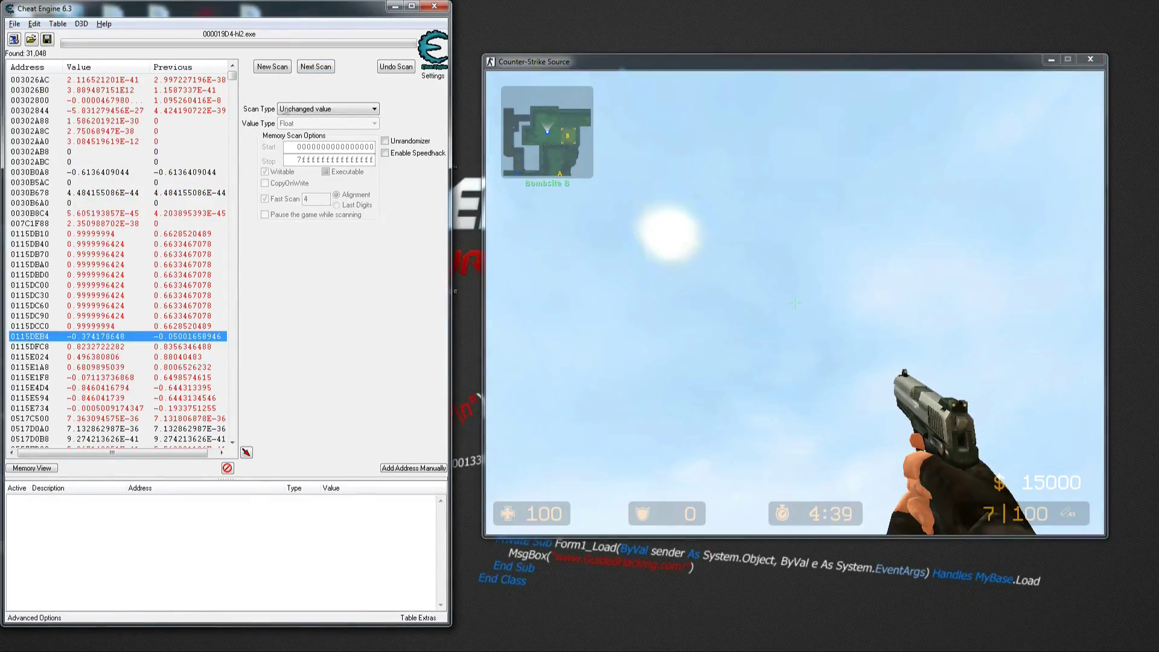
{"action": "left_click", "coordinate": [314, 108]}
{"action": "left_click", "coordinate": [320, 189]}
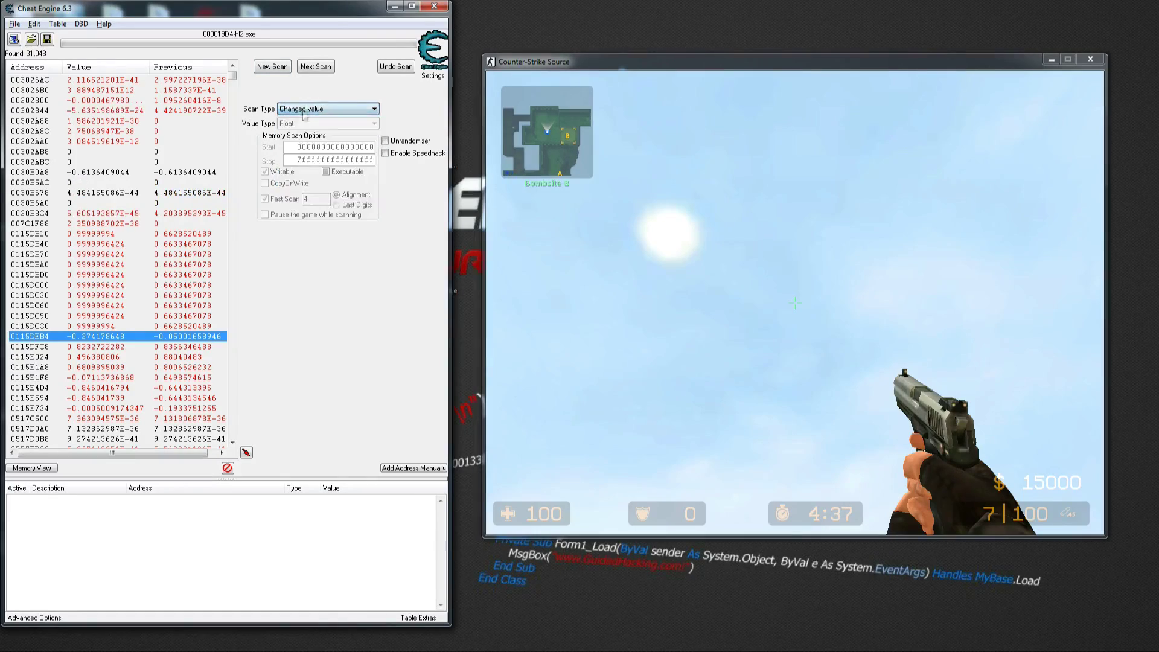
{"action": "left_click", "coordinate": [313, 67]}
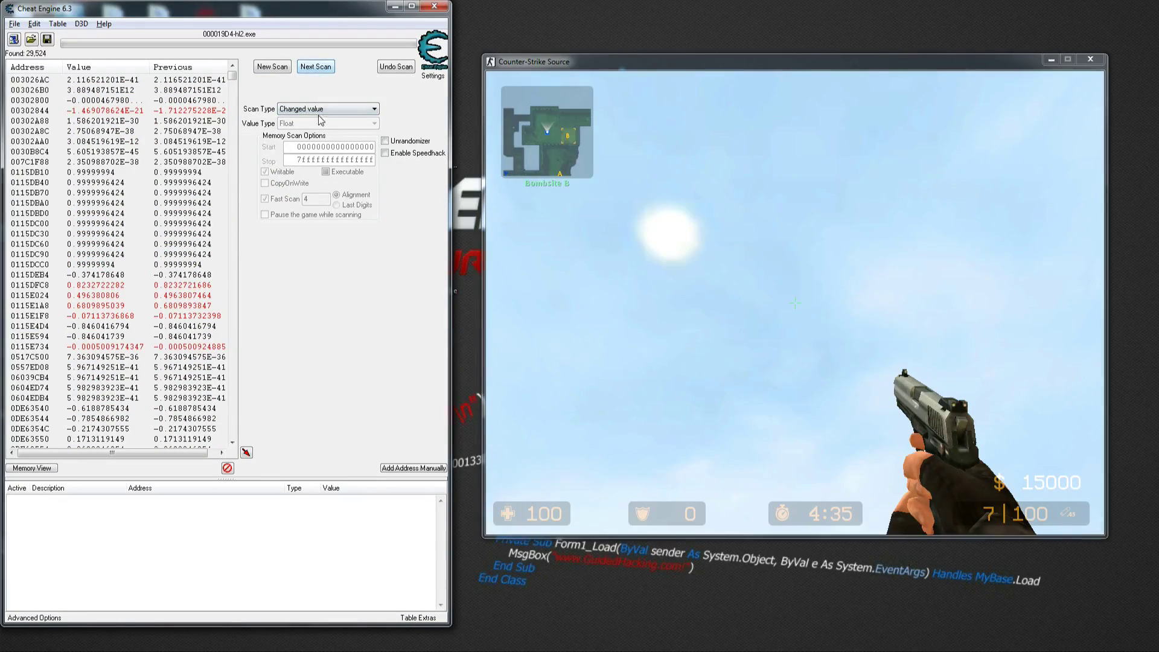
Rescan twice with scan type Unchanged value while the player keeps aiming at the sky near the sun
{"action": "left_click", "coordinate": [319, 111]}
{"action": "left_click", "coordinate": [320, 196]}
{"action": "left_click", "coordinate": [319, 68]}
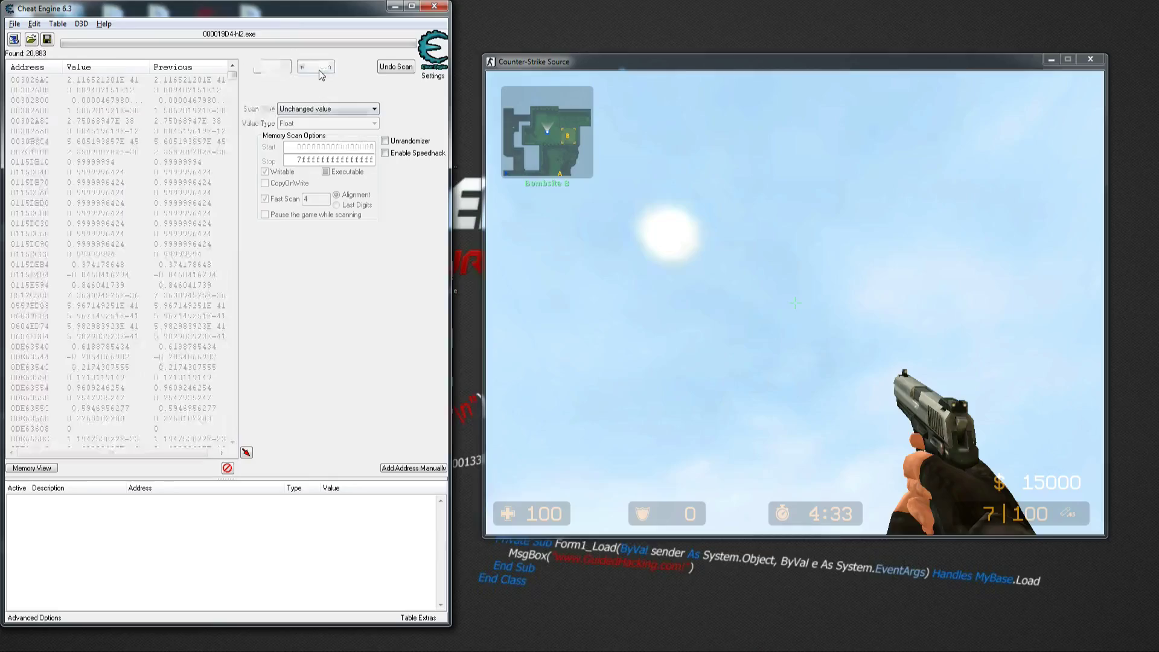
{"action": "left_click", "coordinate": [319, 67]}
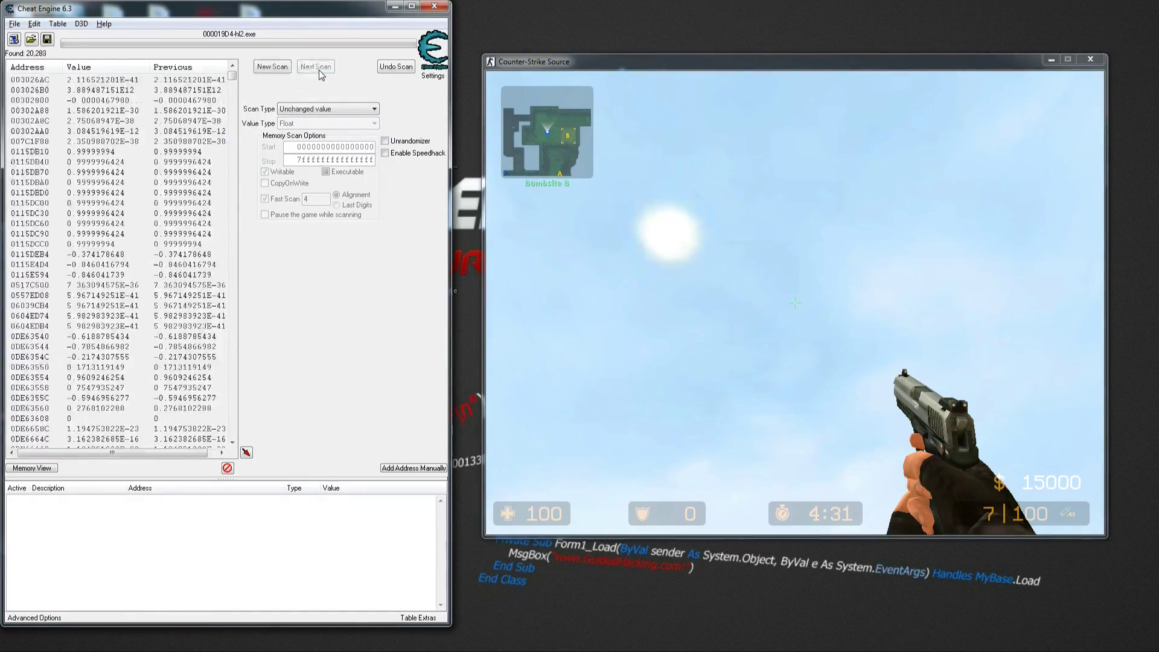
Rescan for Changed value after firing and aiming at the sandy ground, and again after firing and aiming at the archway
{"action": "left_click", "coordinate": [318, 110]}
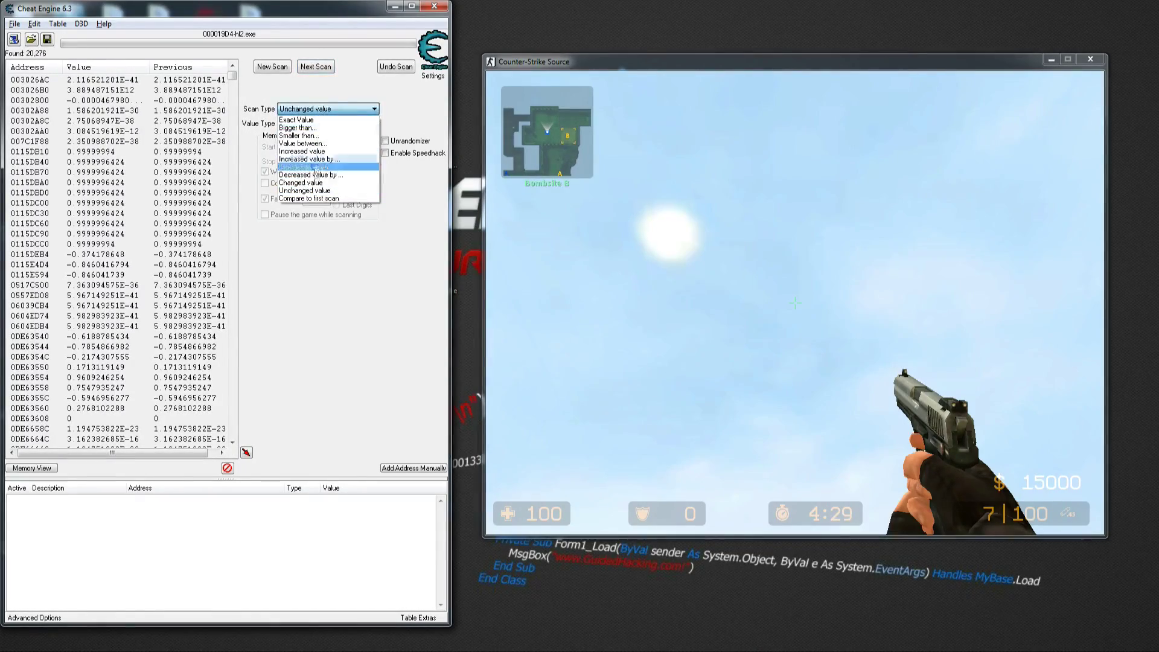
{"action": "left_click", "coordinate": [308, 182]}
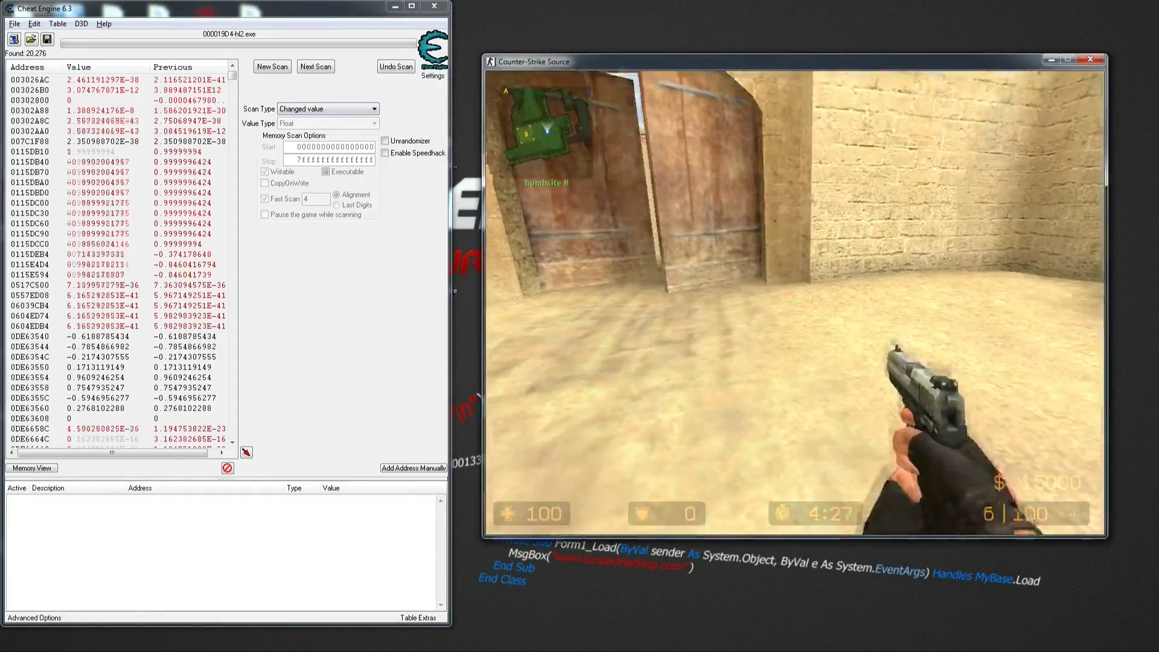
{"action": "left_click", "coordinate": [315, 67]}
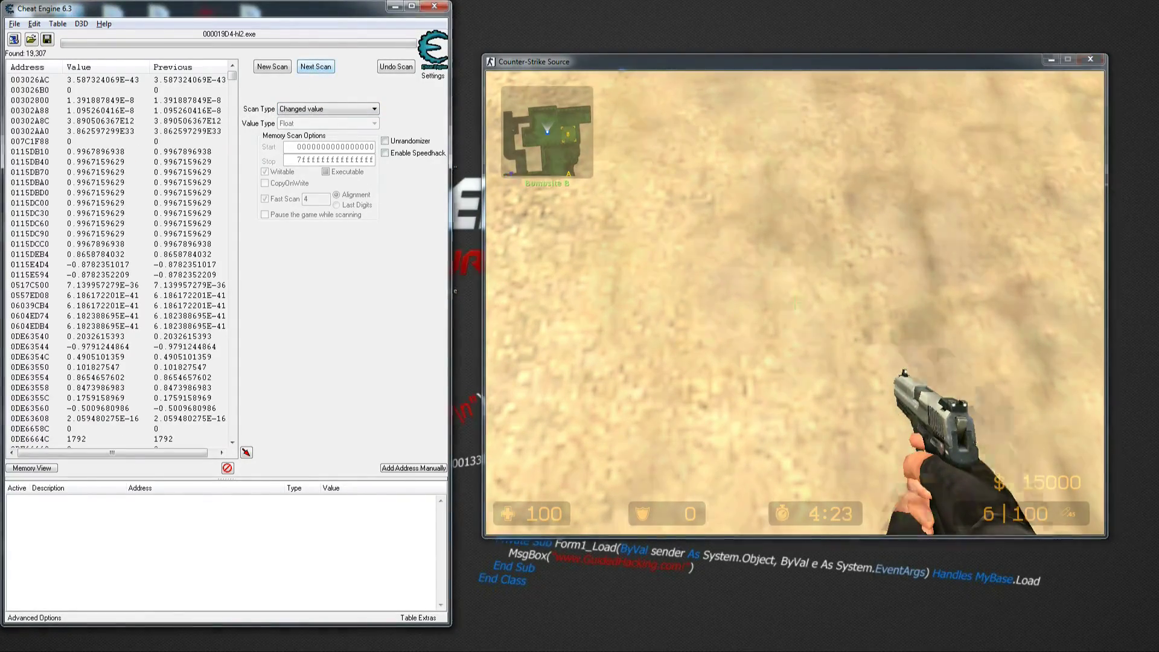
{"action": "left_click", "coordinate": [796, 305]}
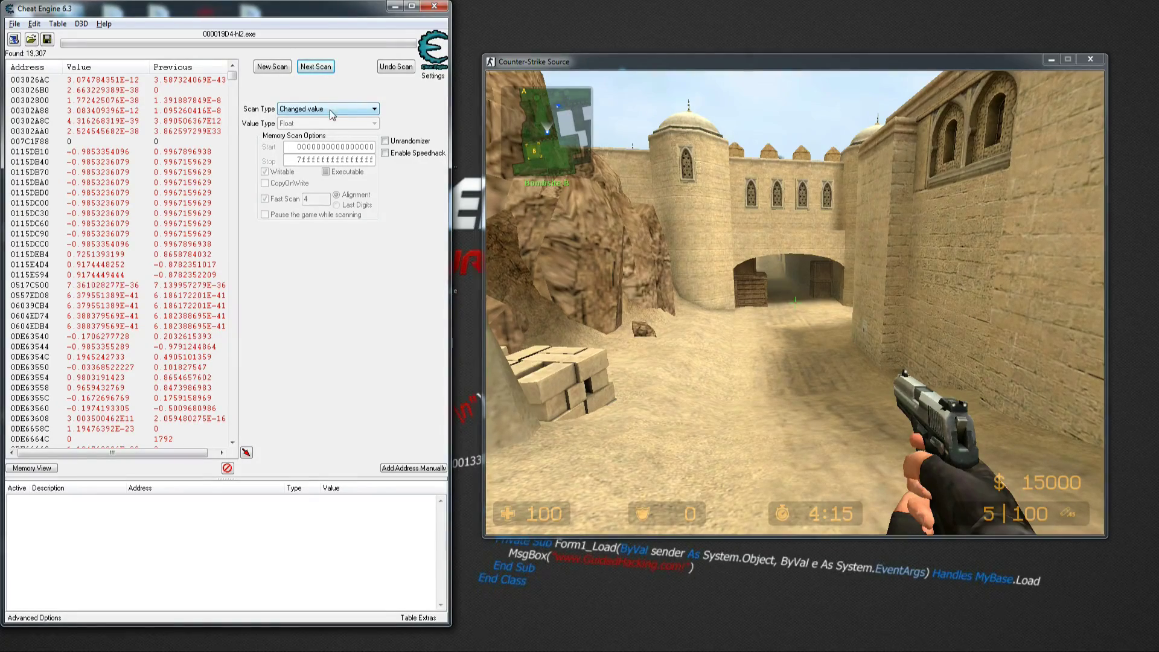
{"action": "left_click", "coordinate": [315, 67]}
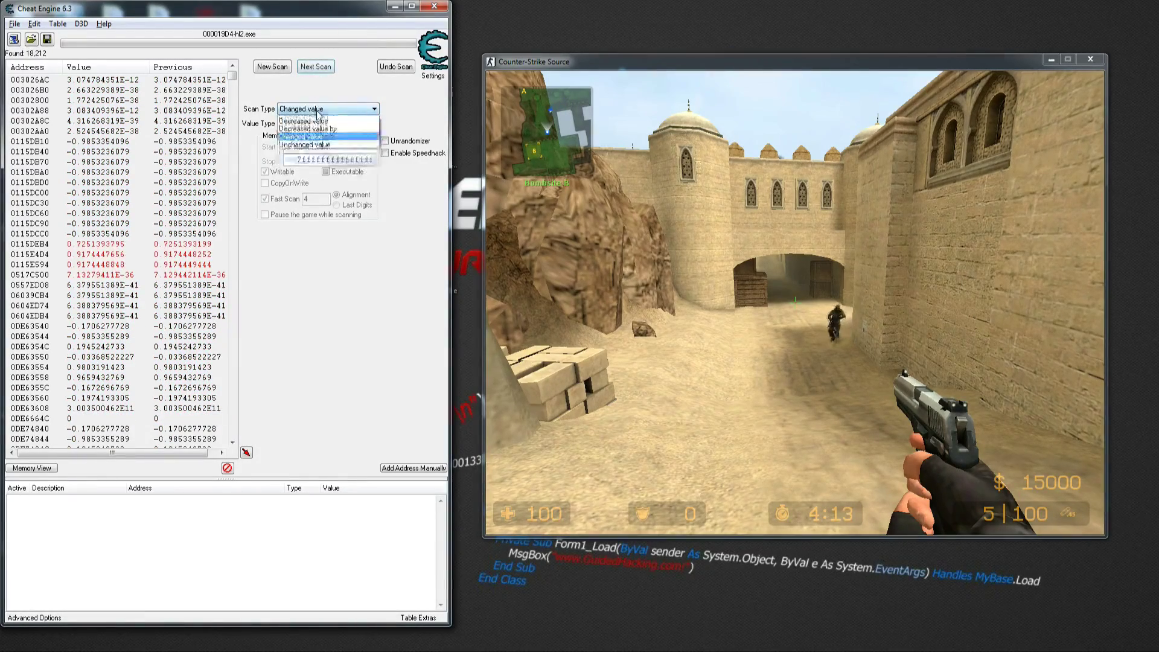
Set the scan type to Unchanged value, walk the player to the stone wall at Double Doors, and rescan in Cheat Engine
{"action": "left_click", "coordinate": [305, 189]}
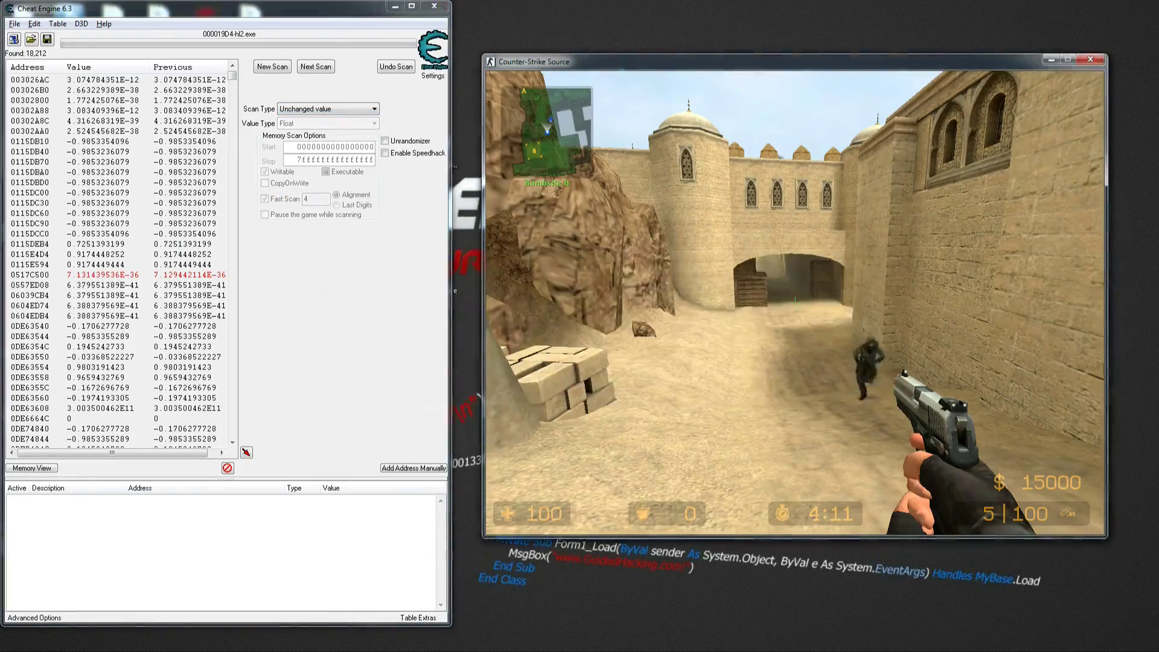
{"action": "key", "text": "w"}
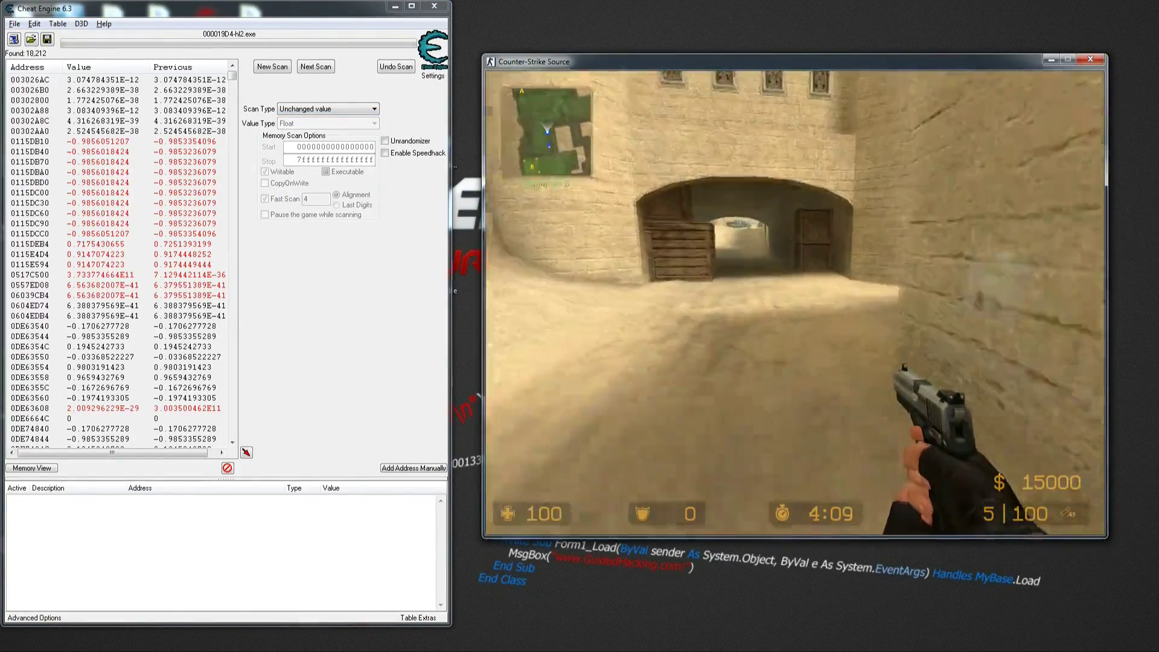
{"action": "key", "text": "w"}
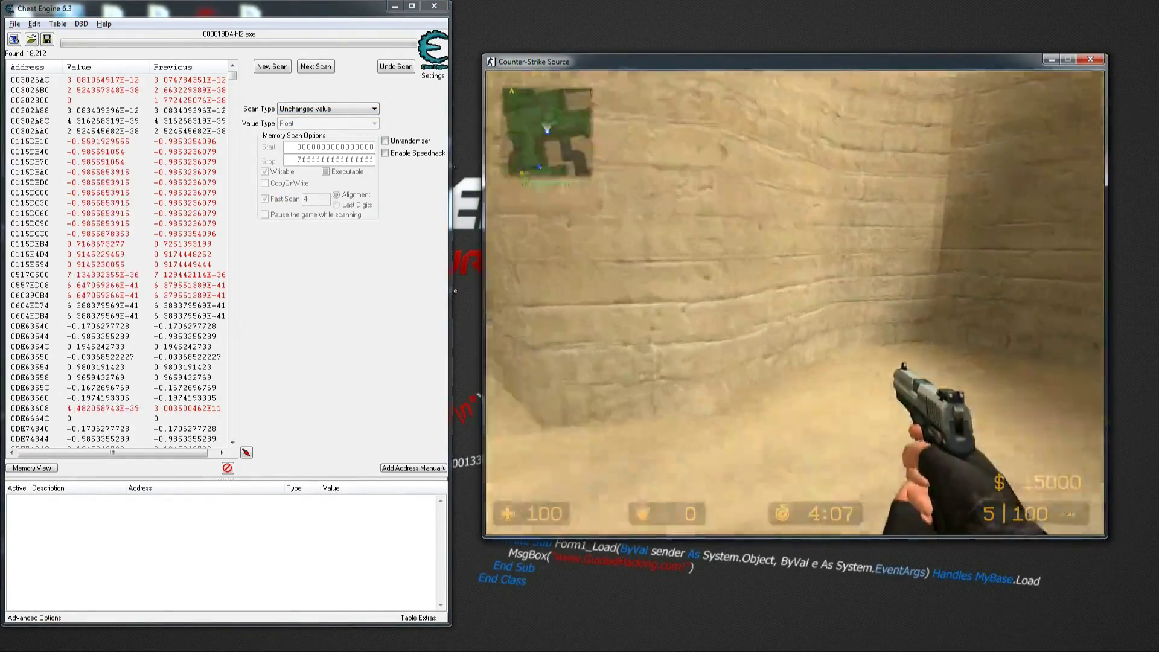
{"action": "key", "text": "w"}
{"action": "key", "text": "alt+Tab"}
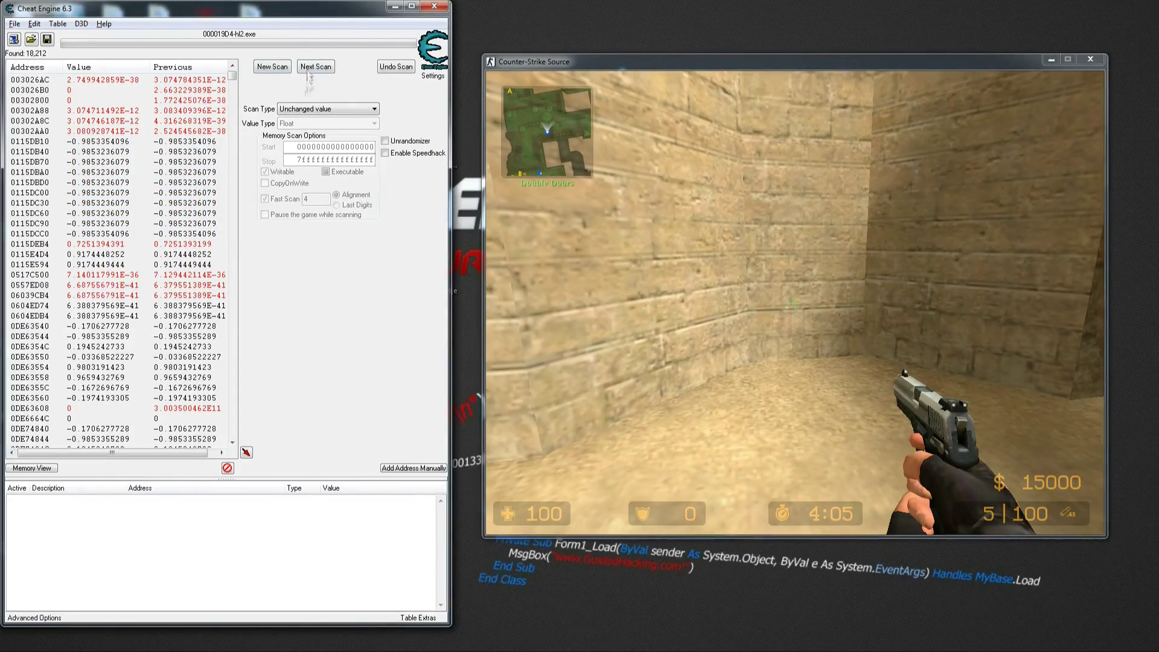
{"action": "left_click", "coordinate": [309, 69]}
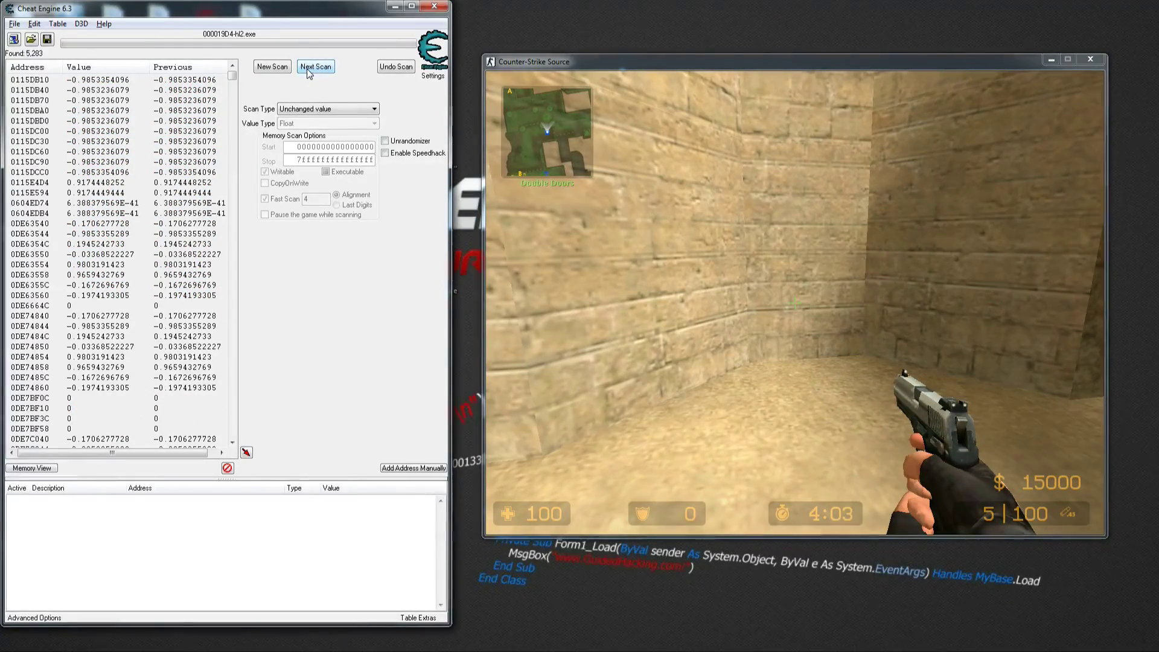
Walk the player into the dark tunnel at CT Spawn without turning, and rescan in Cheat Engine for unchanged values
{"action": "key", "text": "alt+Tab"}
{"action": "mouse_move", "coordinate": [795, 302]}
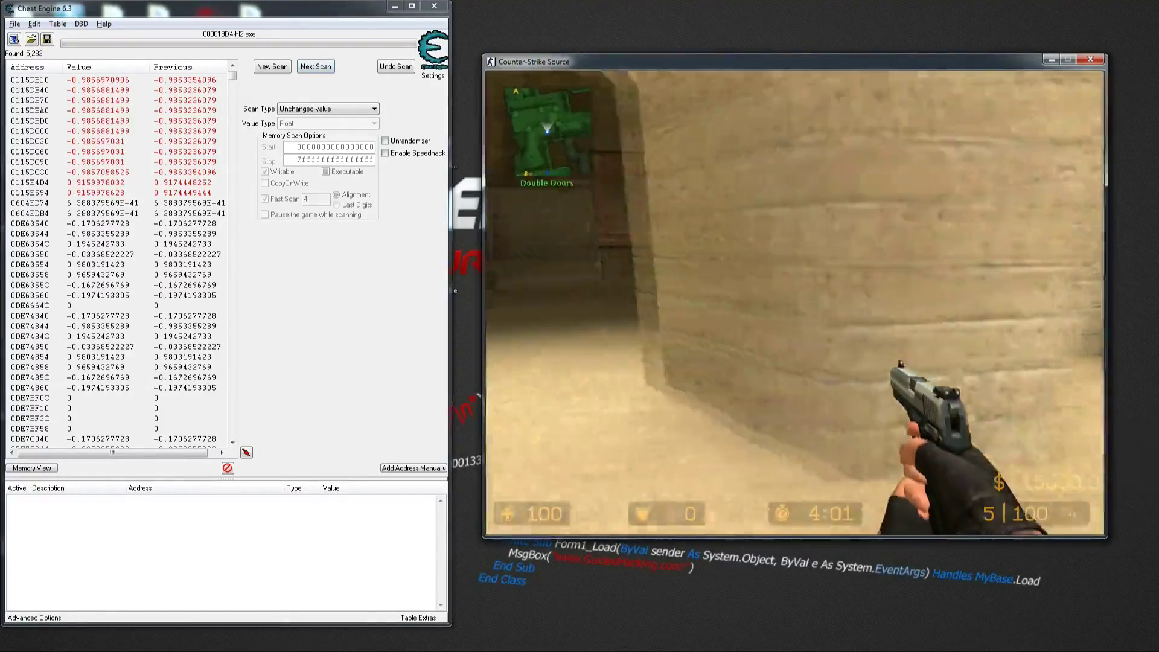
{"action": "key", "text": "w"}
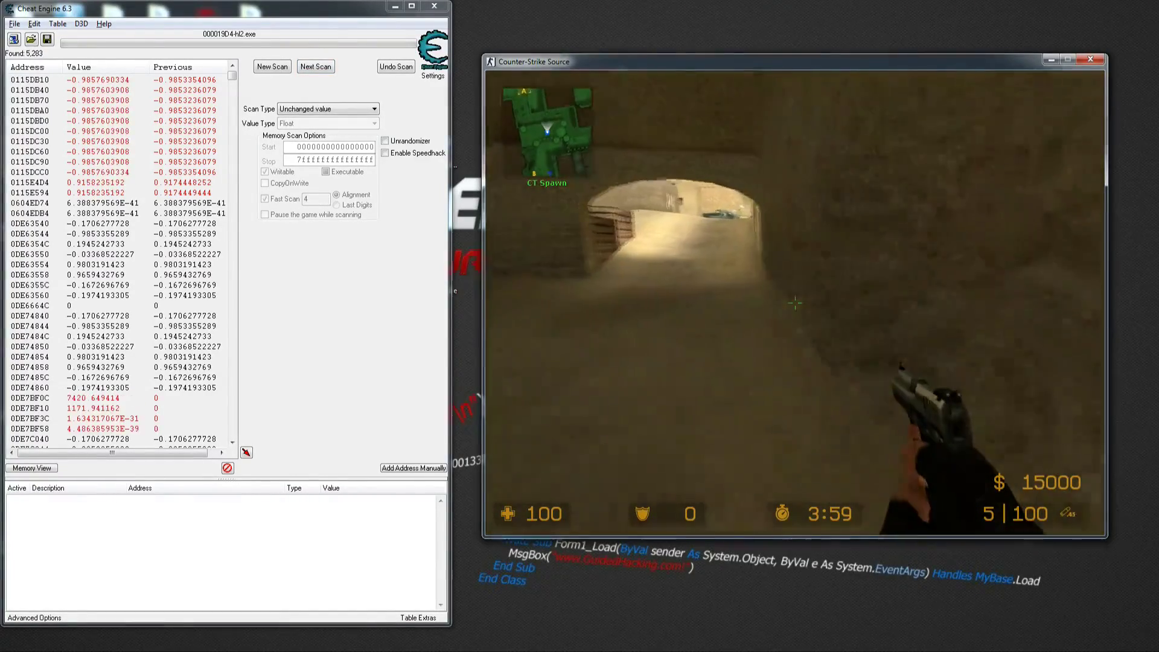
{"action": "key", "text": "alt+Tab"}
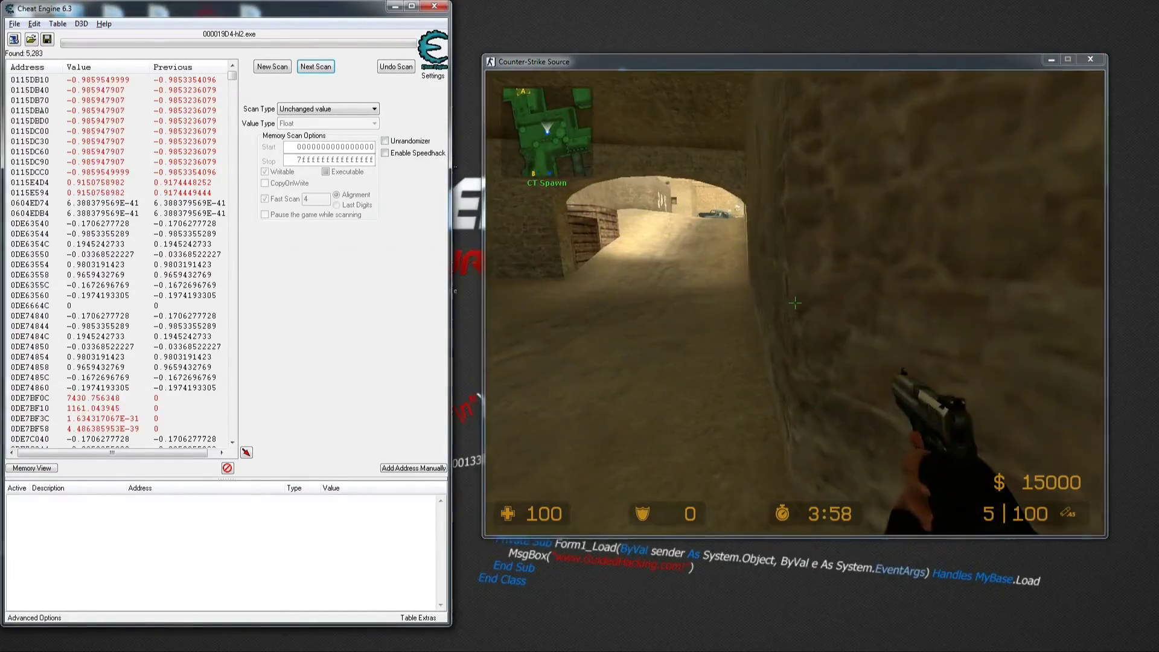
{"action": "left_click", "coordinate": [329, 70]}
Set the scan type to Changed value, fire and aim the player at the tunnel ceiling, and rescan
{"action": "left_click", "coordinate": [320, 110]}
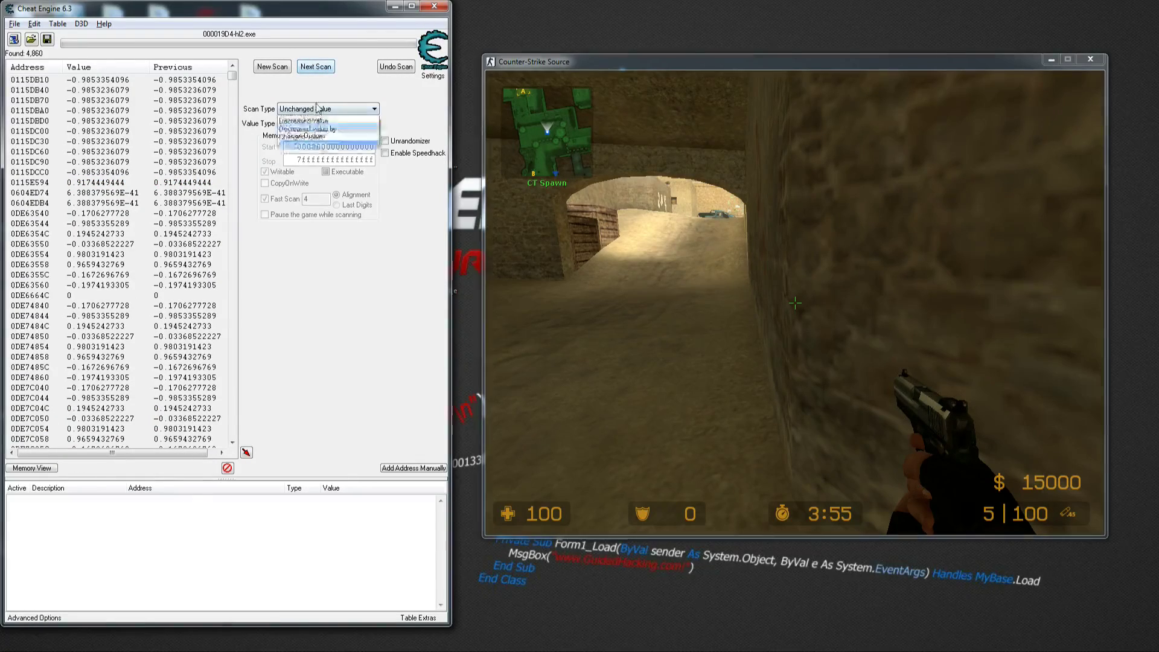
{"action": "left_click", "coordinate": [300, 182]}
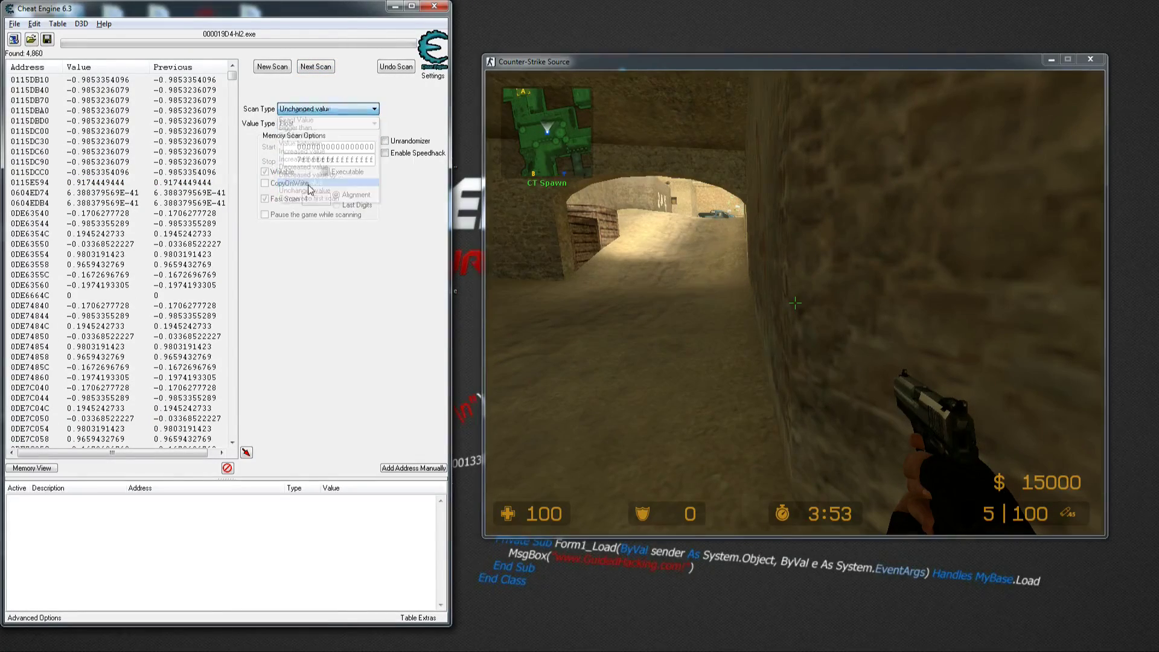
{"action": "left_click", "coordinate": [795, 303]}
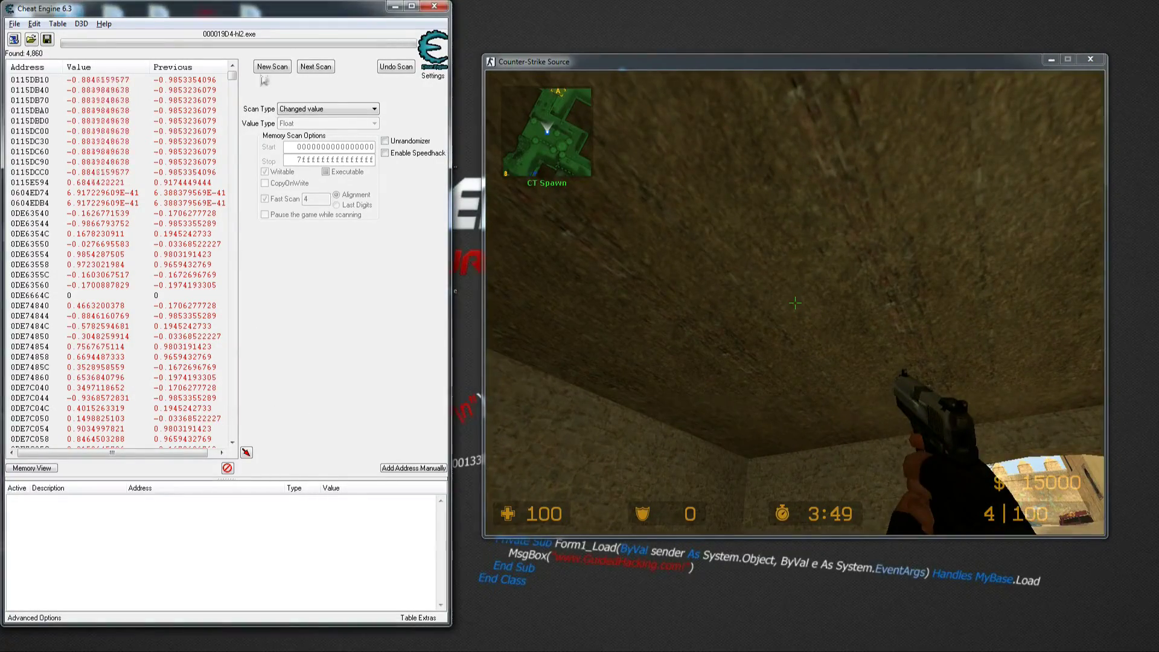
{"action": "left_click", "coordinate": [325, 69]}
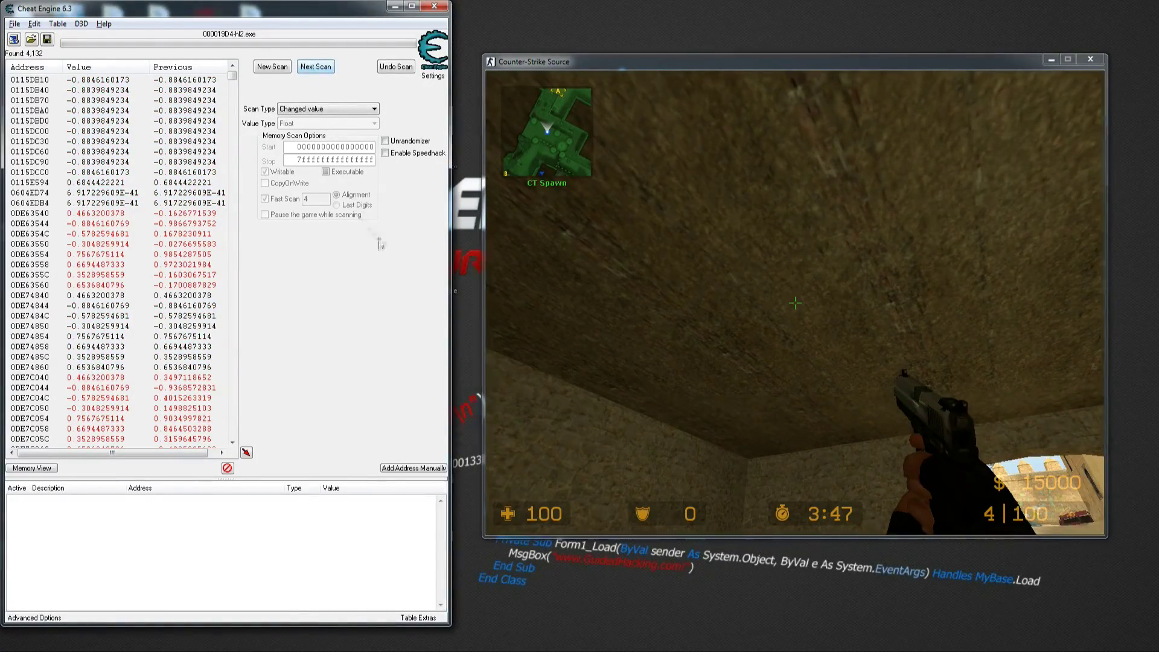
Fire, walk the player from CT Spawn to Bombsite A, aim at the sky above the sun, and rescan for changed values
{"action": "left_click", "coordinate": [795, 303]}
{"action": "key", "text": "w"}
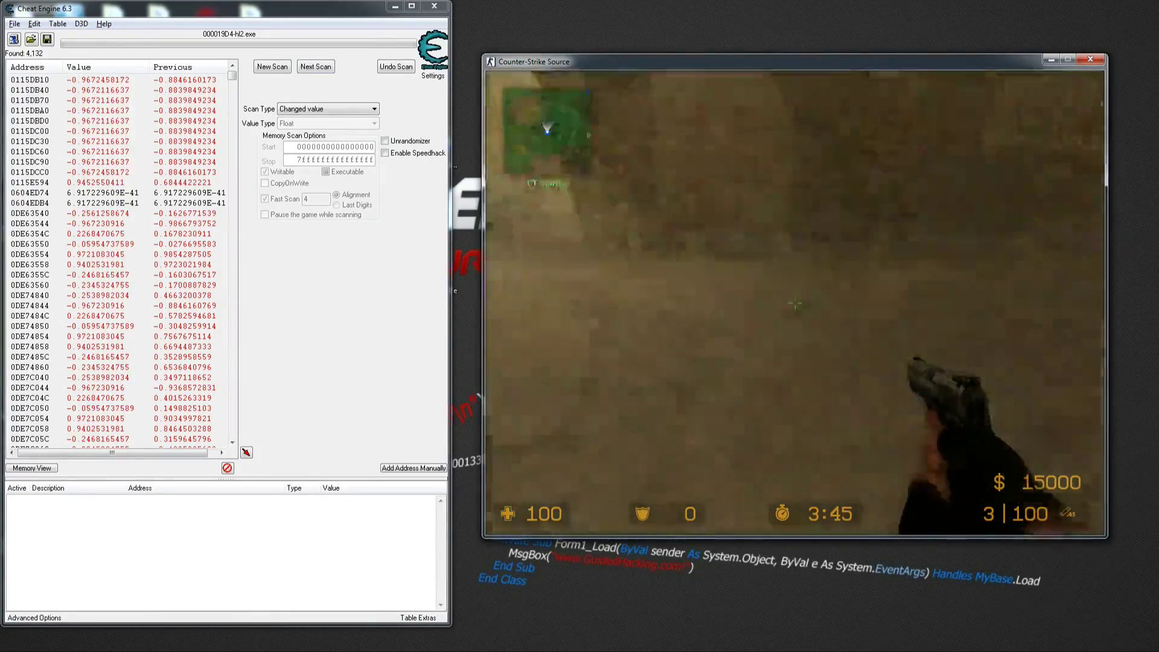
{"action": "key", "text": "w"}
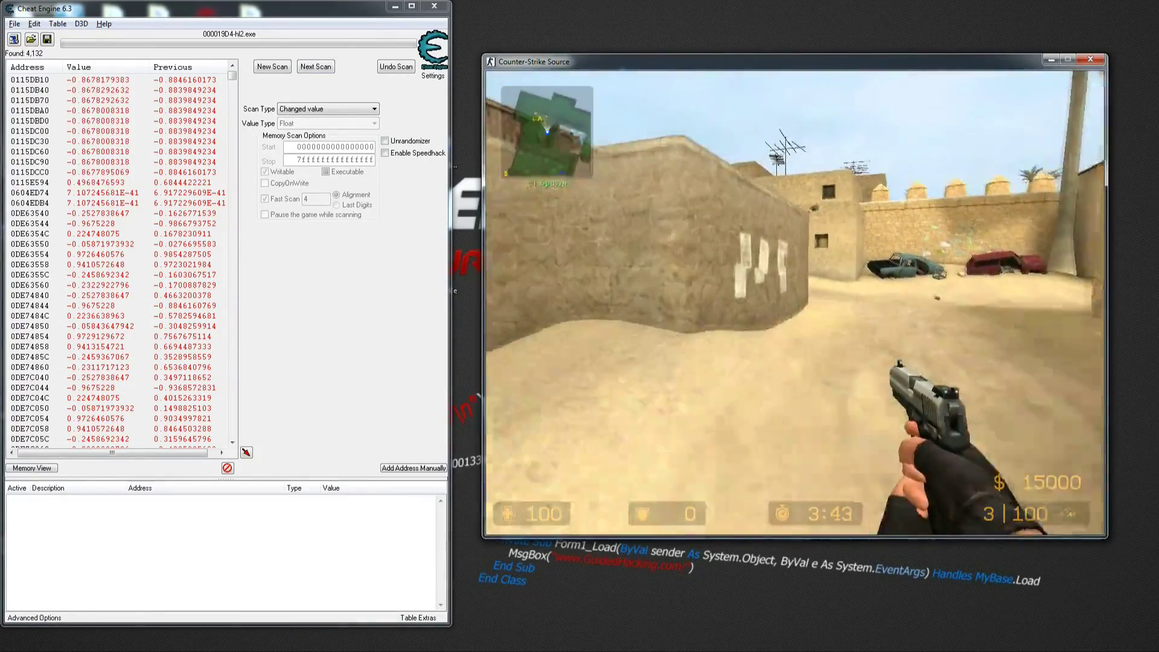
{"action": "key", "text": "w"}
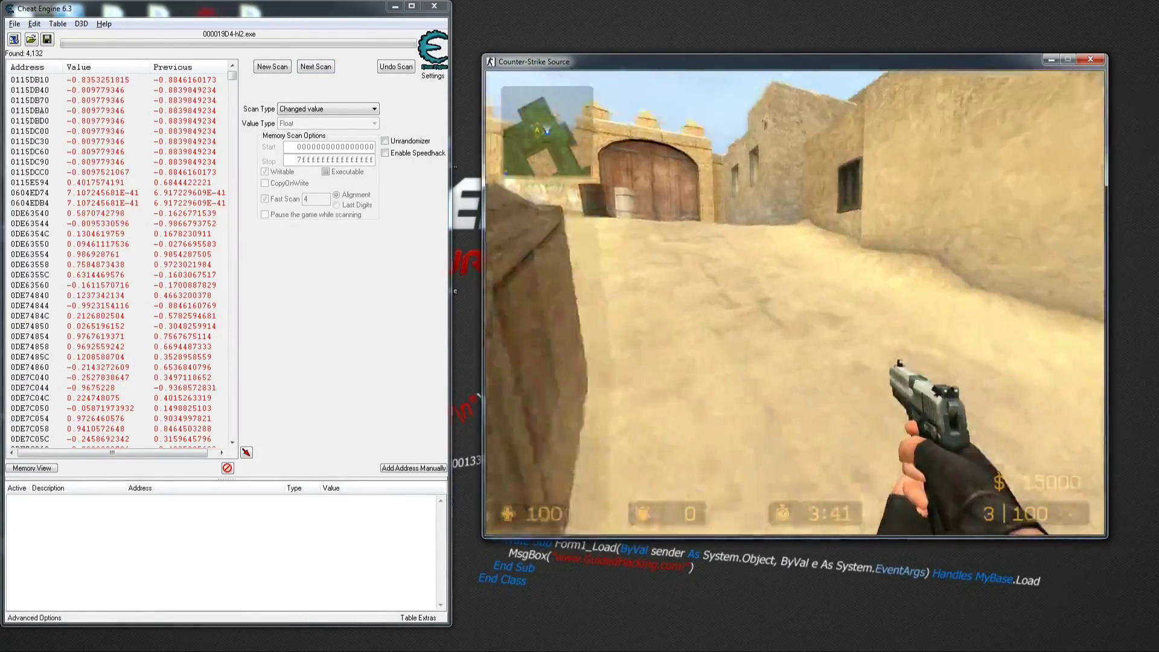
{"action": "key", "text": "w"}
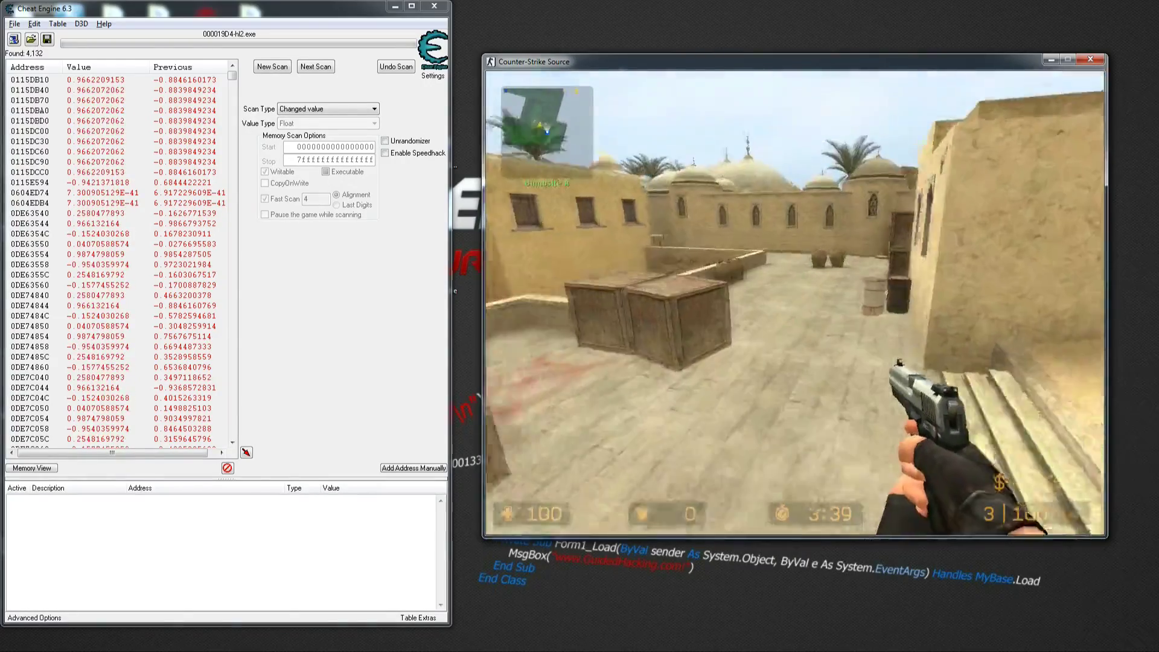
{"action": "key", "text": "w"}
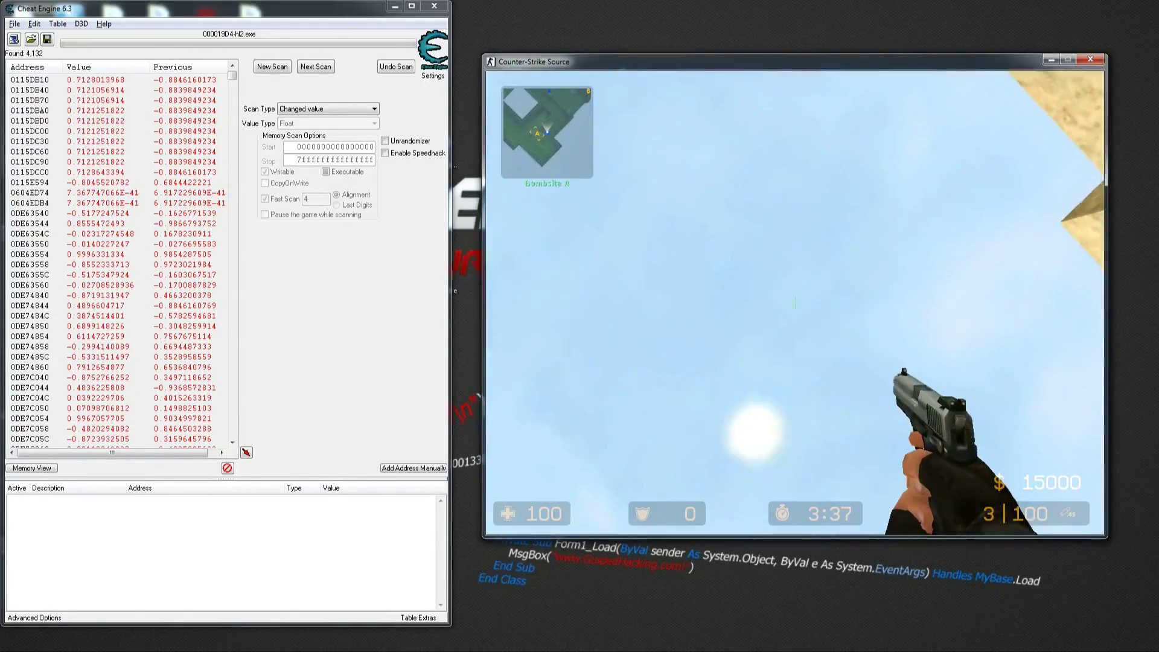
{"action": "key", "text": "alt+Tab"}
{"action": "left_click", "coordinate": [320, 67]}
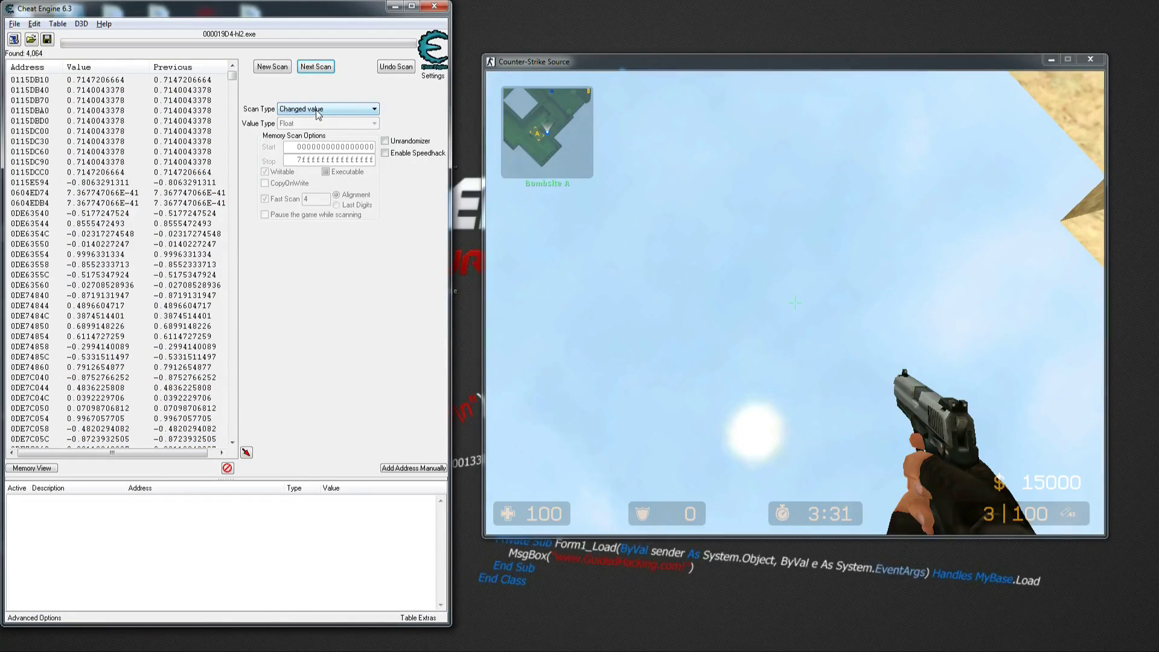
Move the player a short way at Bombsite A without turning, and rescan with scan type Unchanged value
{"action": "key", "text": "alt+Tab"}
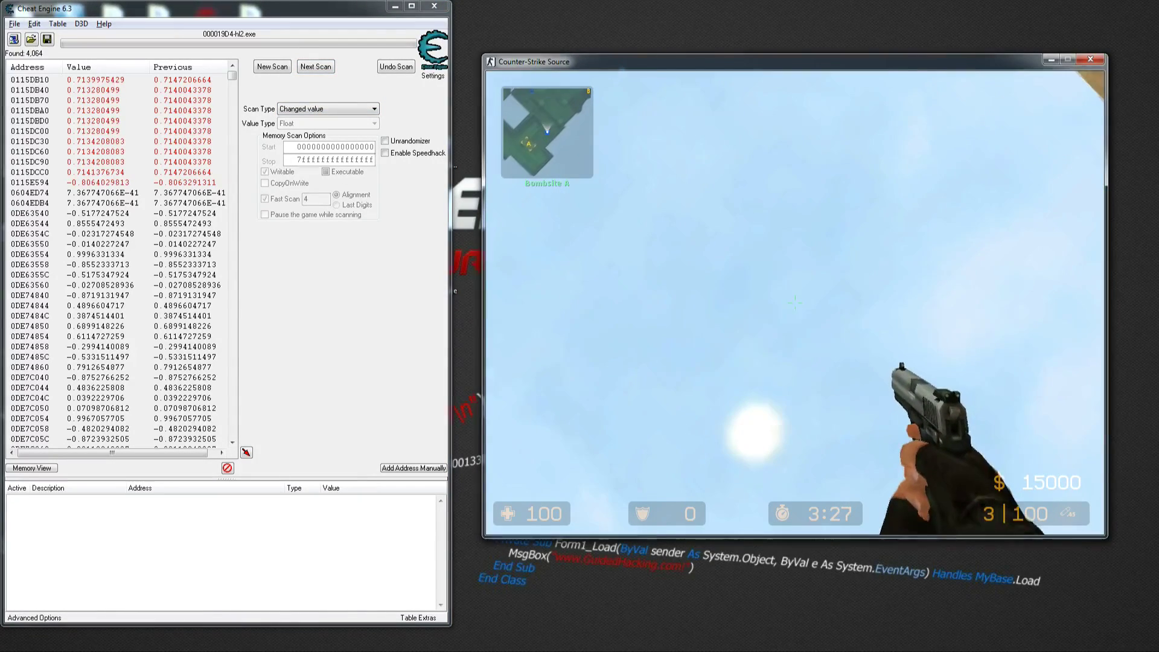
{"action": "key", "text": "alt+Tab"}
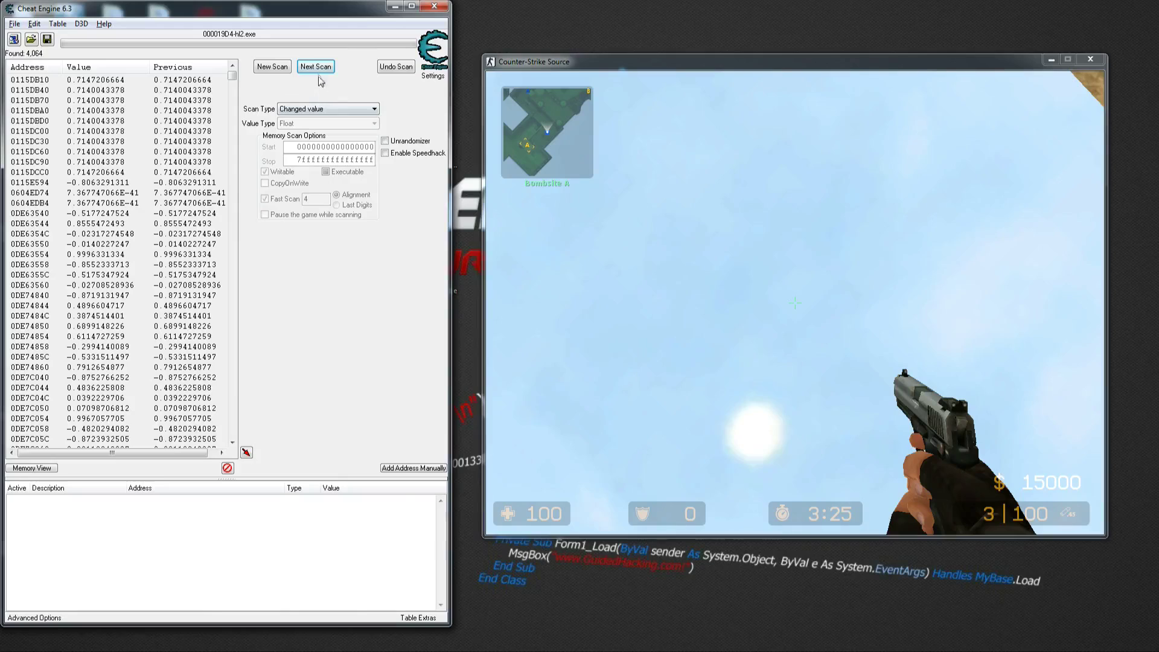
{"action": "left_click", "coordinate": [314, 114]}
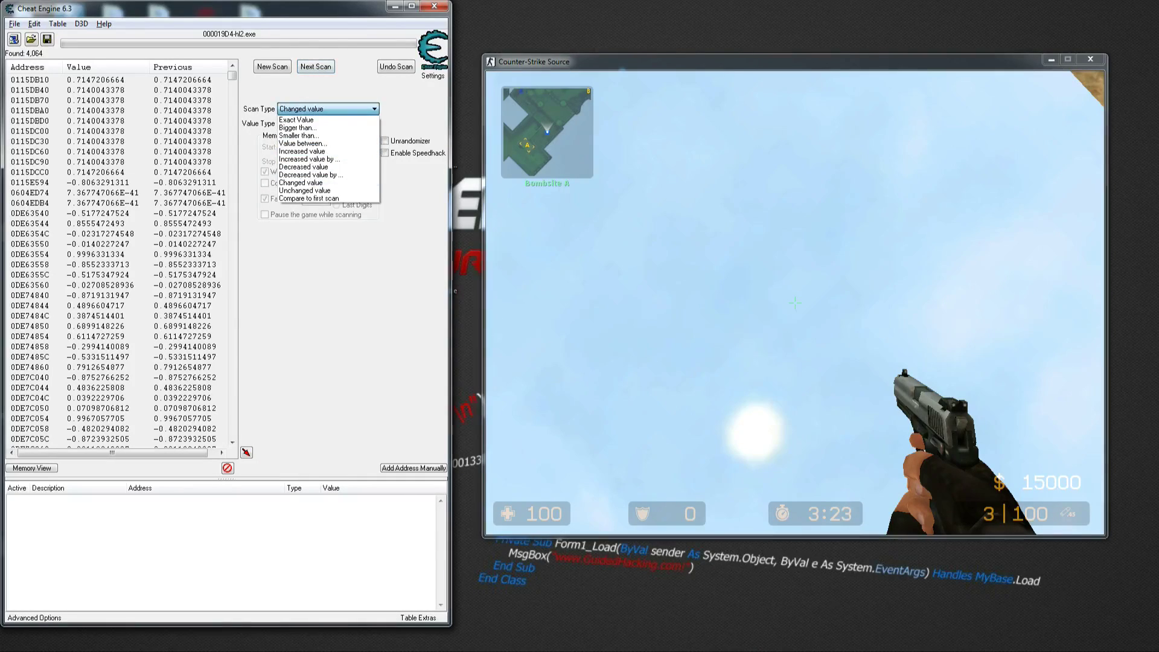
{"action": "left_click", "coordinate": [314, 191]}
{"action": "left_click", "coordinate": [315, 68]}
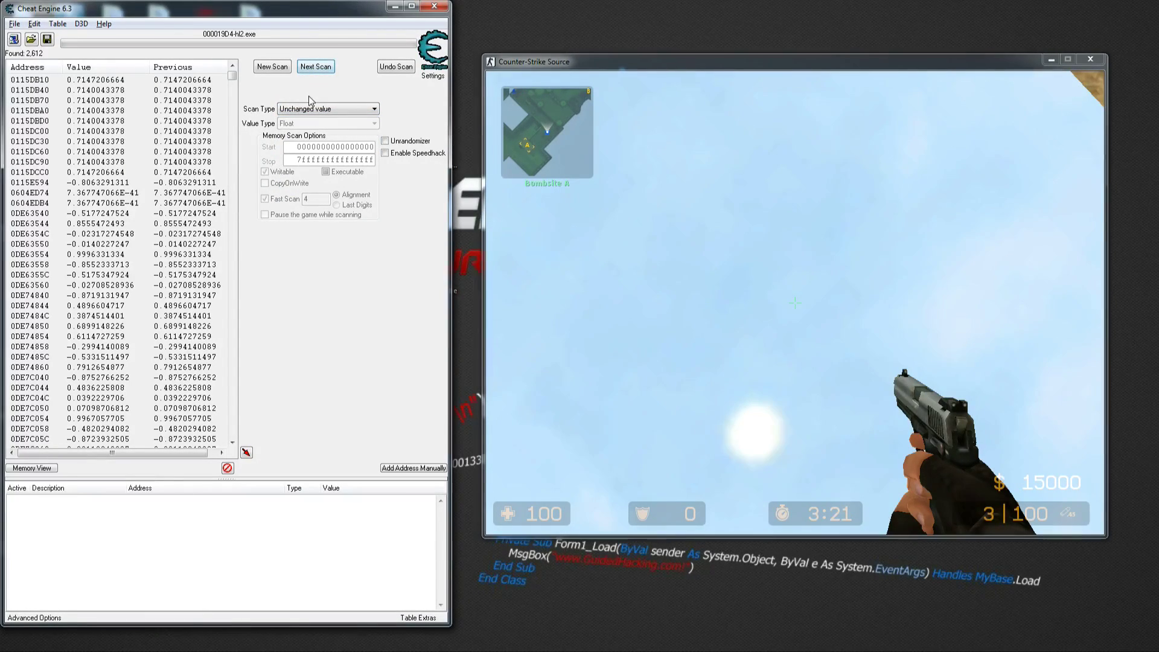
Fire, walk the player to CT Spawn, aim at the sandy surface beside the crate, and rescan with scan type Changed value
{"action": "key", "text": "alt+Tab"}
{"action": "left_click", "coordinate": [795, 303]}
{"action": "key", "text": "w"}
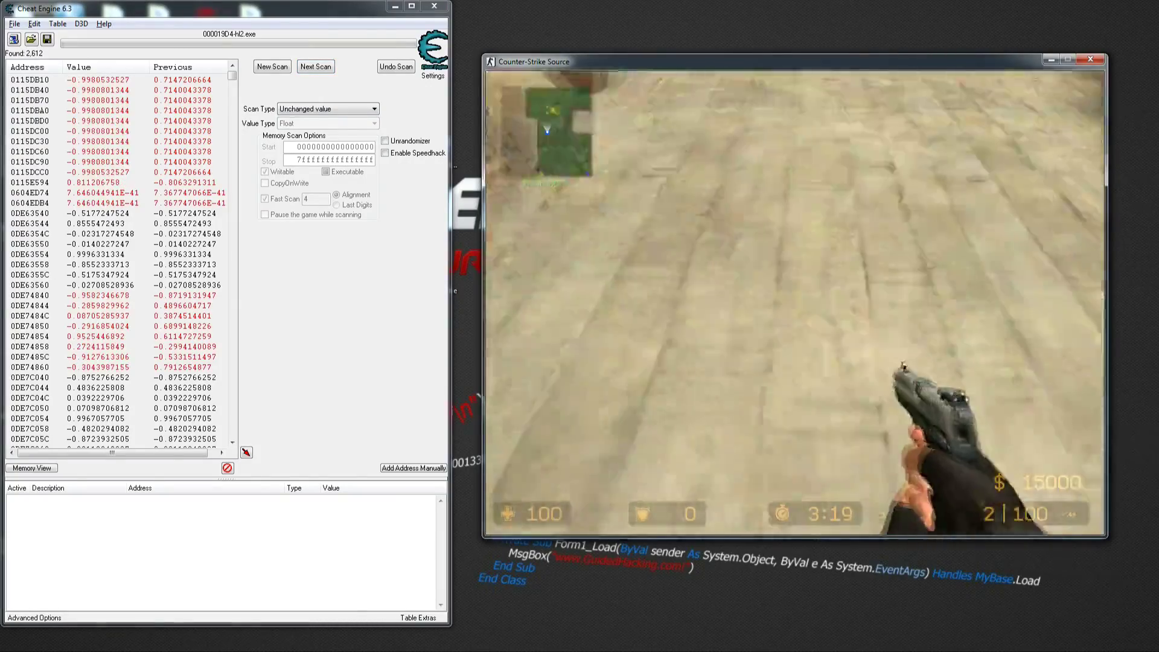
{"action": "key", "text": "alt+Tab"}
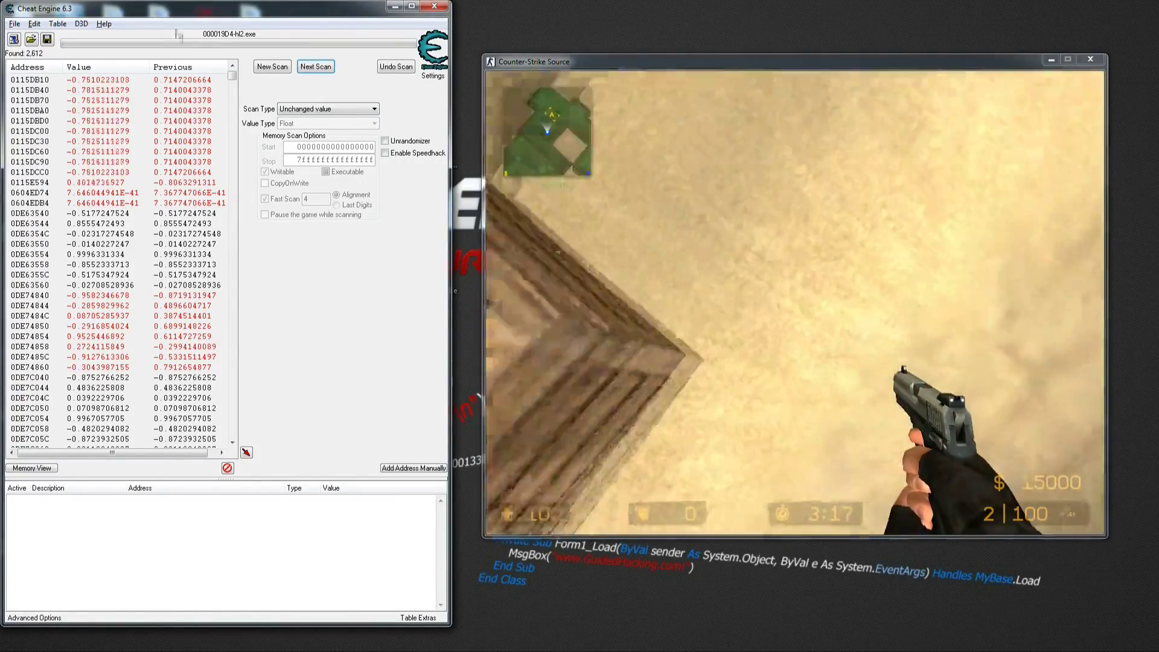
{"action": "key", "text": "alt+Tab"}
{"action": "left_click", "coordinate": [305, 108]}
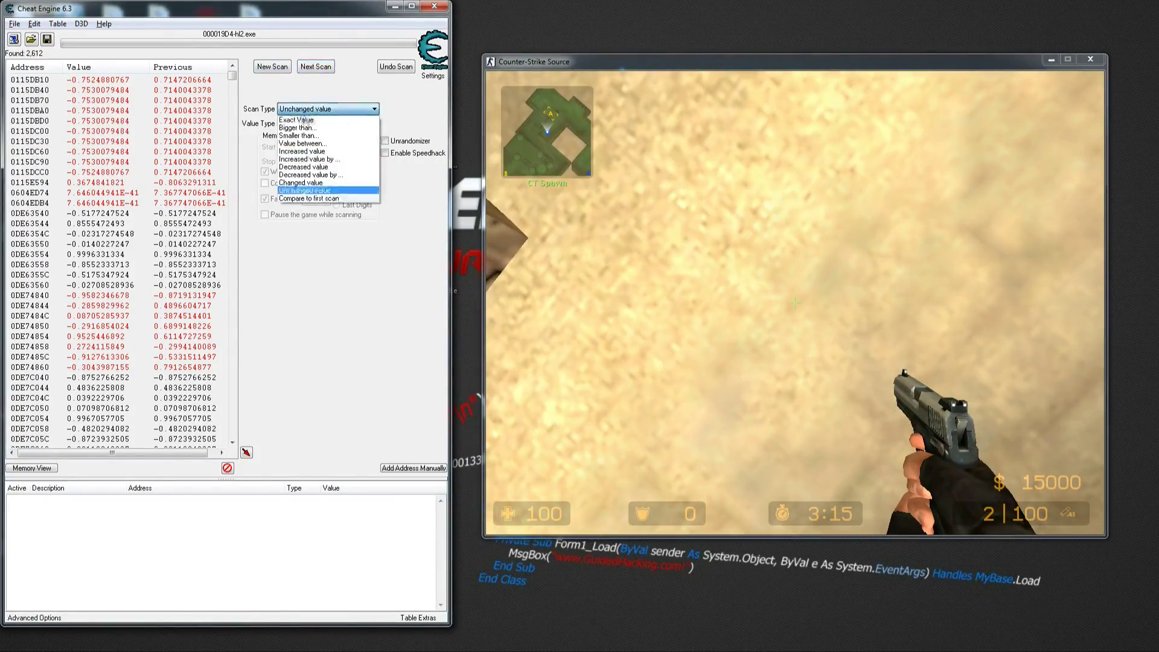
{"action": "left_click", "coordinate": [302, 183]}
{"action": "left_click", "coordinate": [313, 68]}
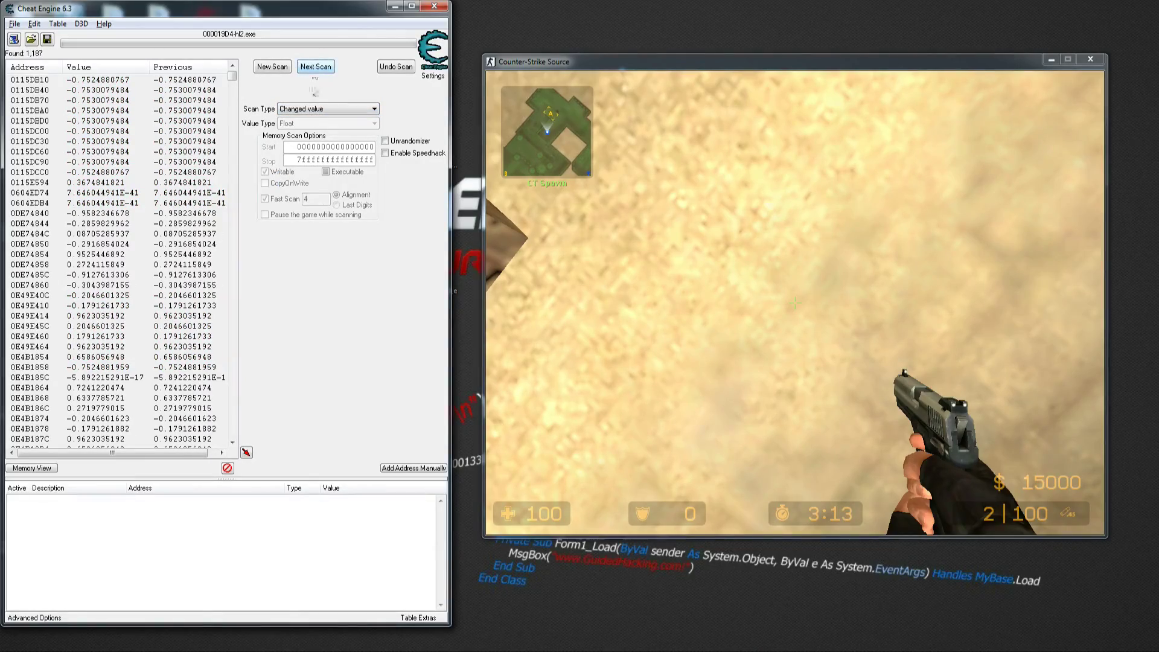
Fire, aim the player at the sky beside the palm tree at Bombsite A, and rescan for changed values
{"action": "key", "text": "alt+Tab"}
{"action": "left_click", "coordinate": [795, 303]}
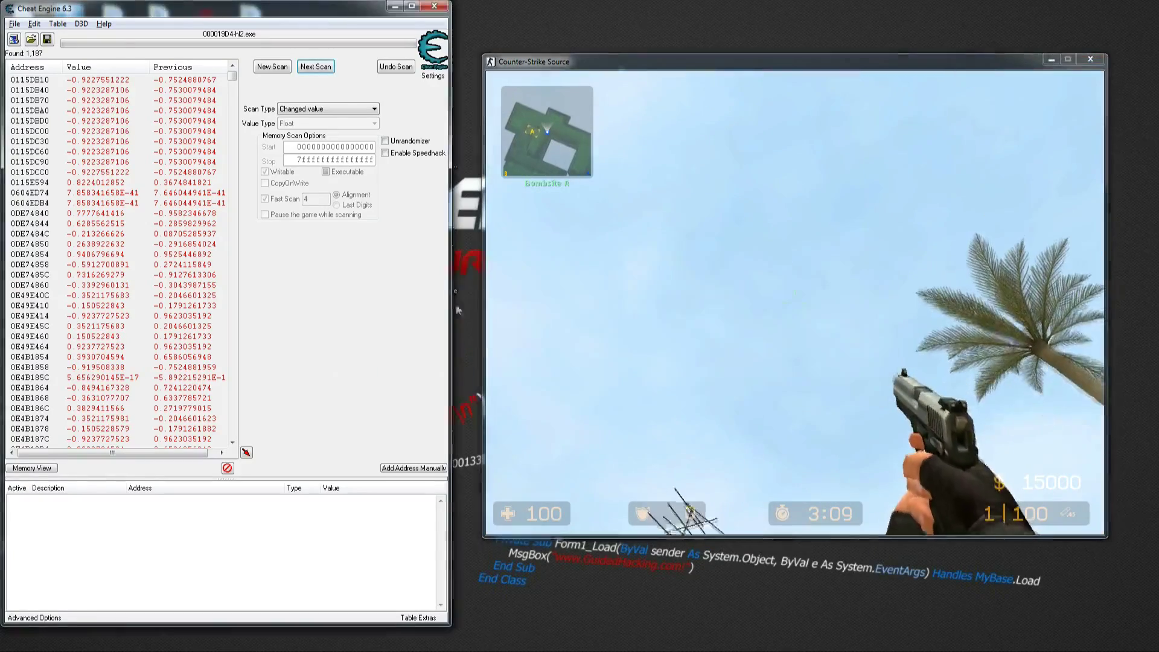
{"action": "key", "text": "alt+Tab"}
{"action": "left_click", "coordinate": [331, 109]}
{"action": "left_click", "coordinate": [331, 109]}
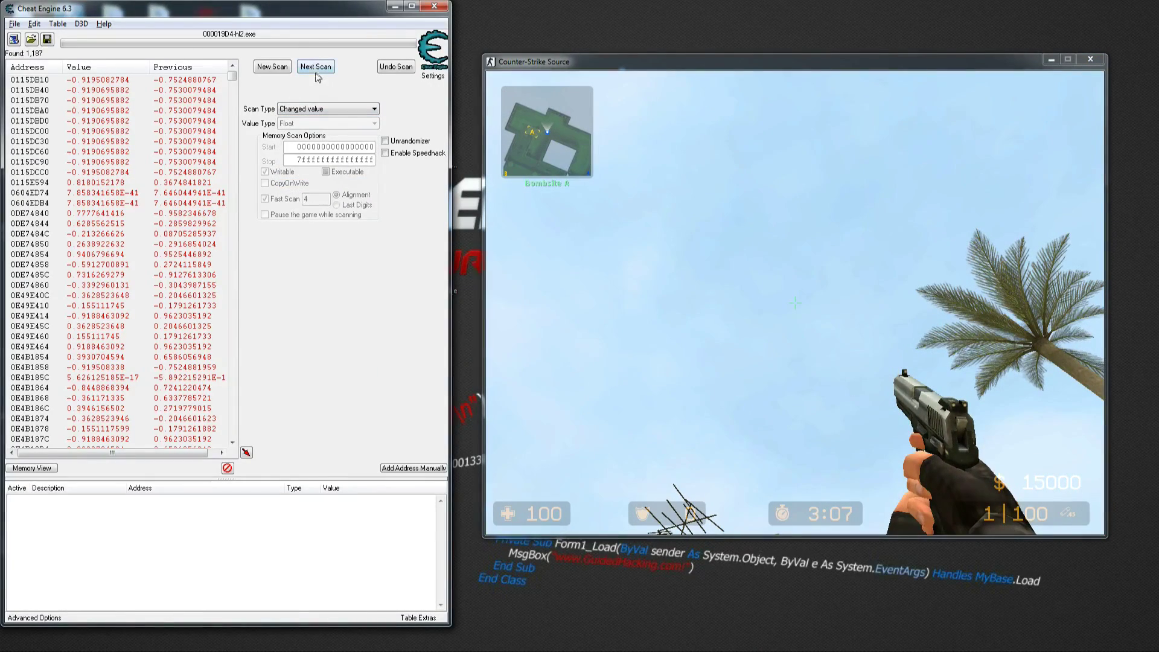
{"action": "left_click", "coordinate": [315, 68]}
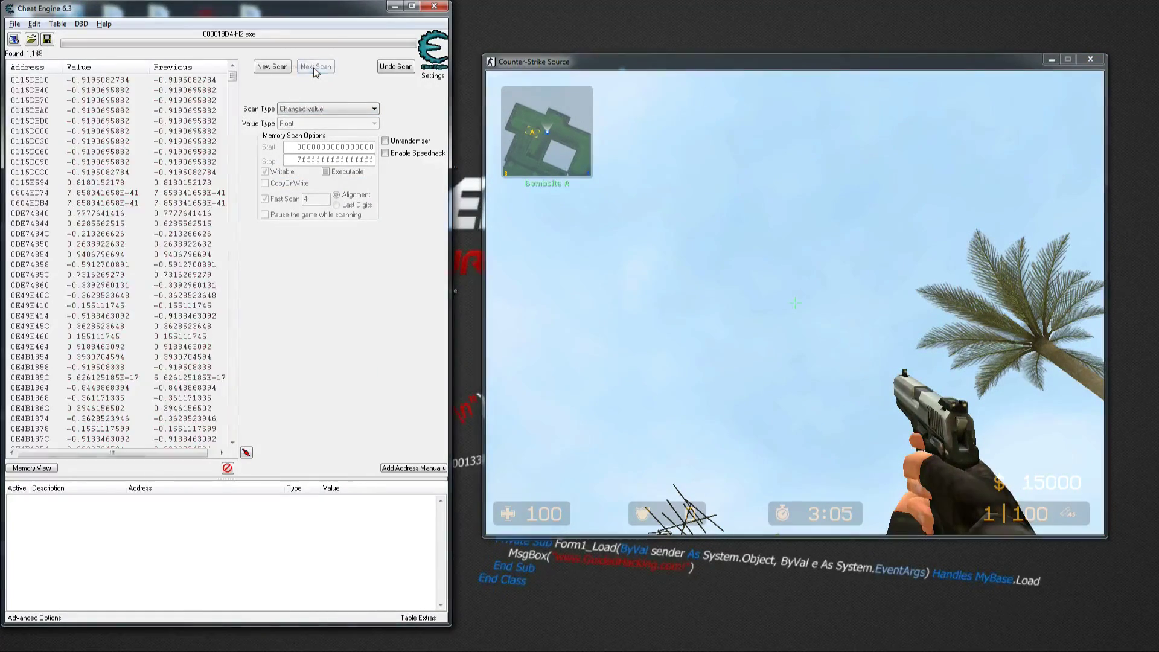
Set the scan type to Unchanged value, strafe the player to the Side area without turning, and rescan
{"action": "left_click", "coordinate": [327, 109]}
{"action": "left_click", "coordinate": [302, 261]}
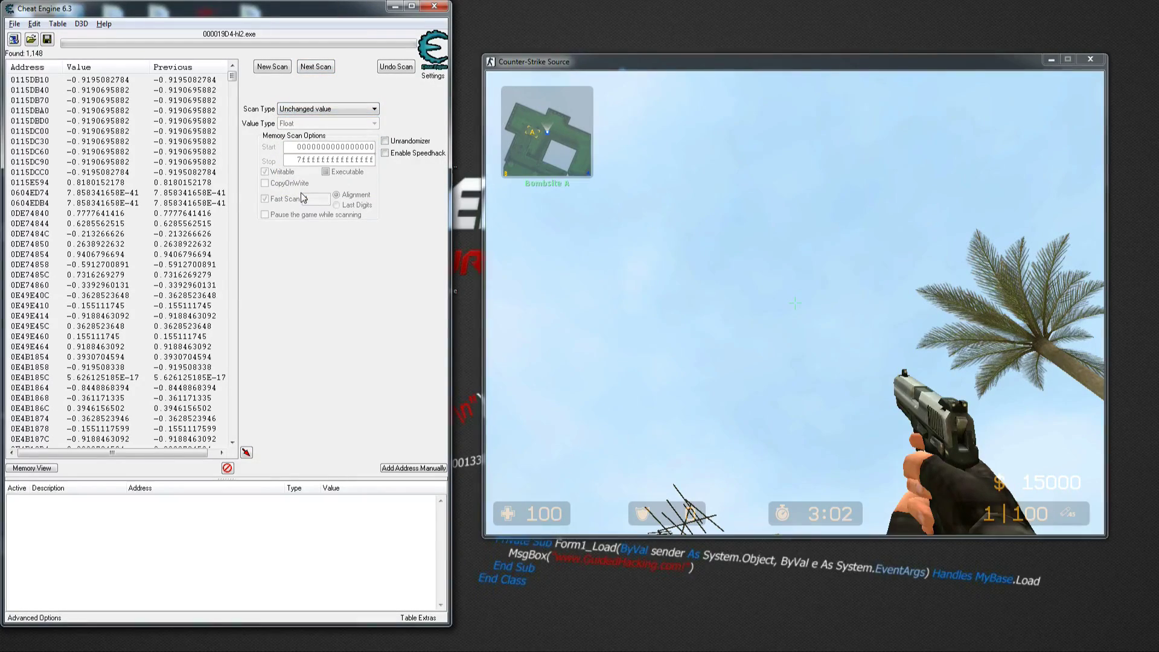
{"action": "key", "text": "alt+Tab"}
{"action": "key", "text": "d"}
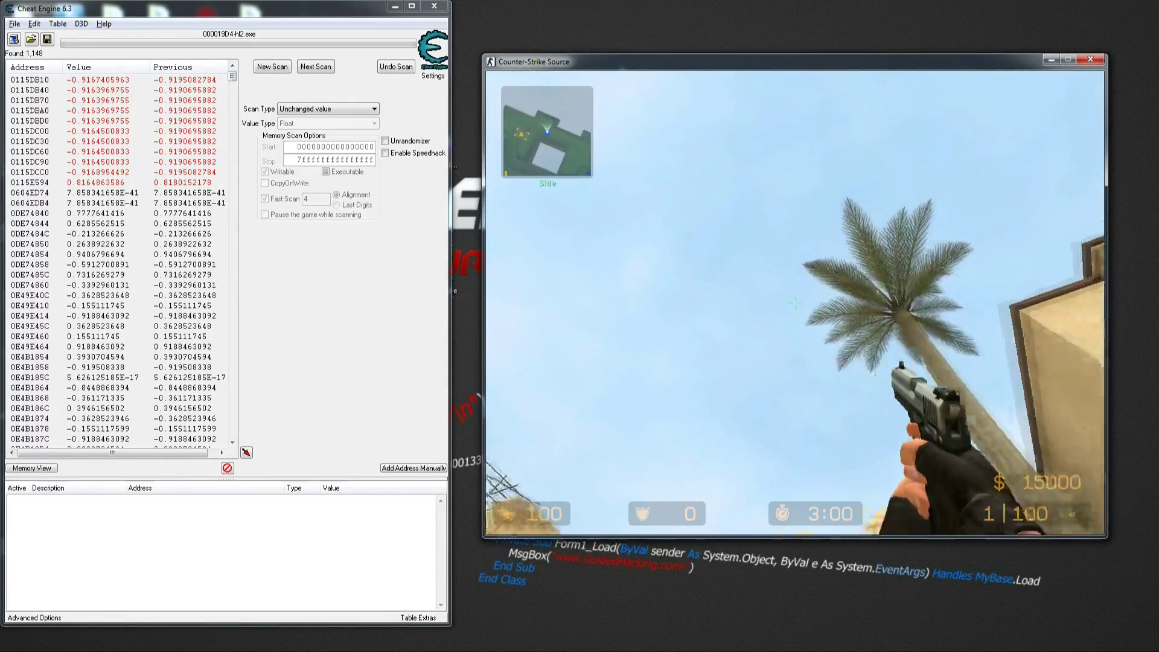
{"action": "key", "text": "d"}
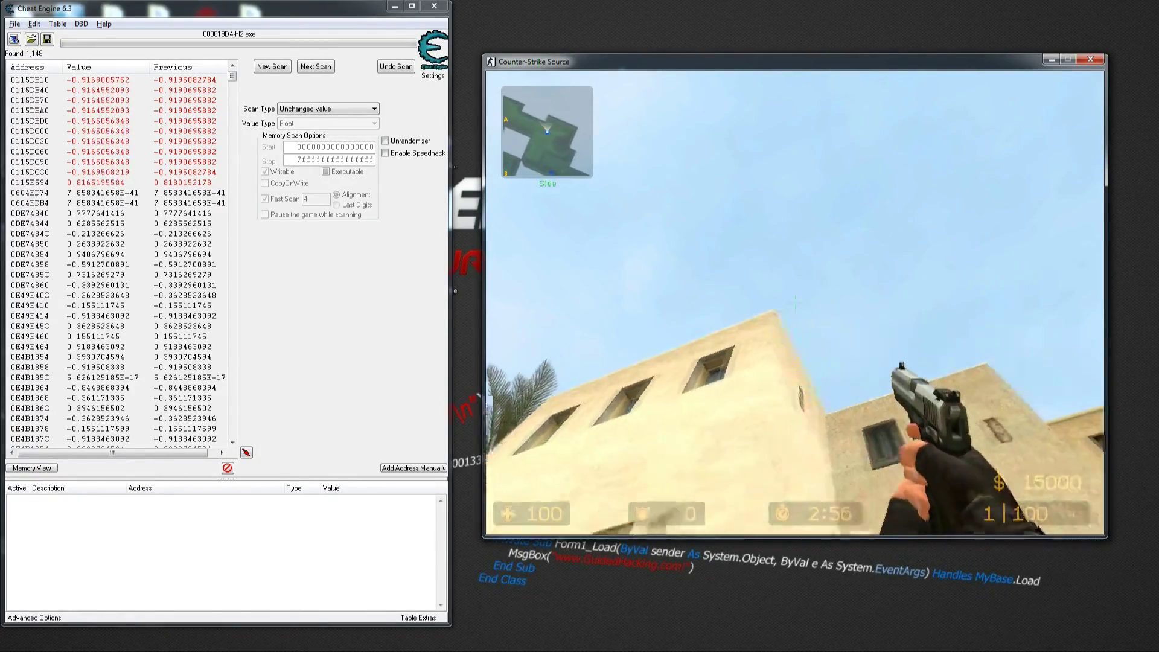
{"action": "key", "text": "alt+Tab"}
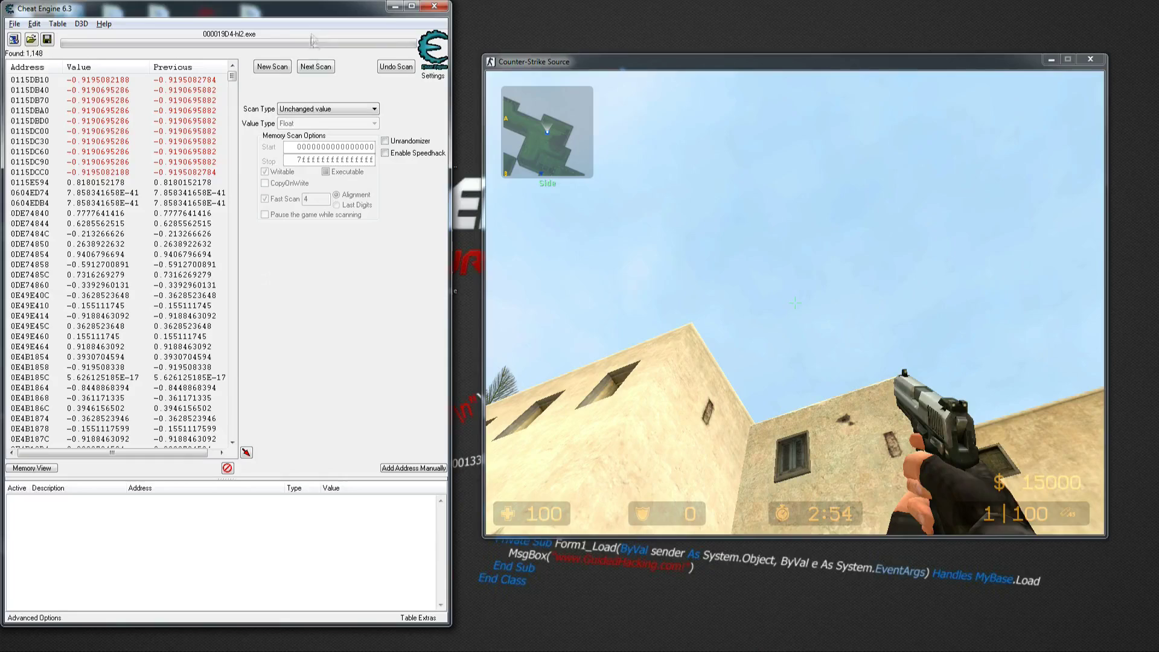
{"action": "left_click", "coordinate": [314, 109]}
{"action": "left_click", "coordinate": [301, 195]}
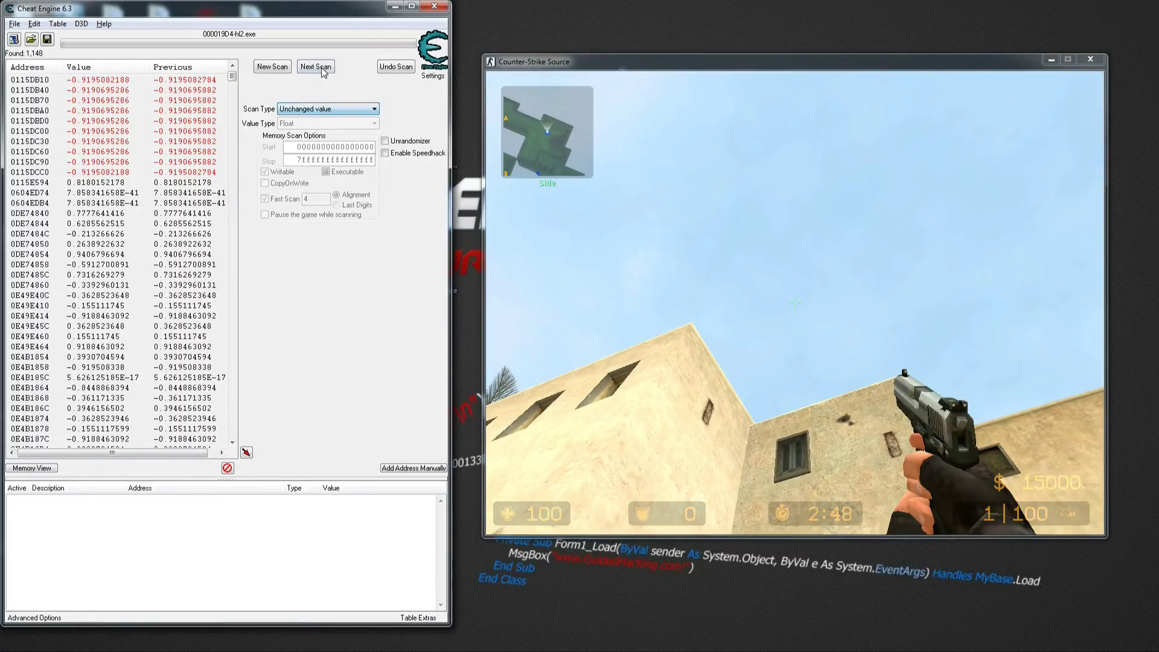
{"action": "left_click", "coordinate": [321, 68]}
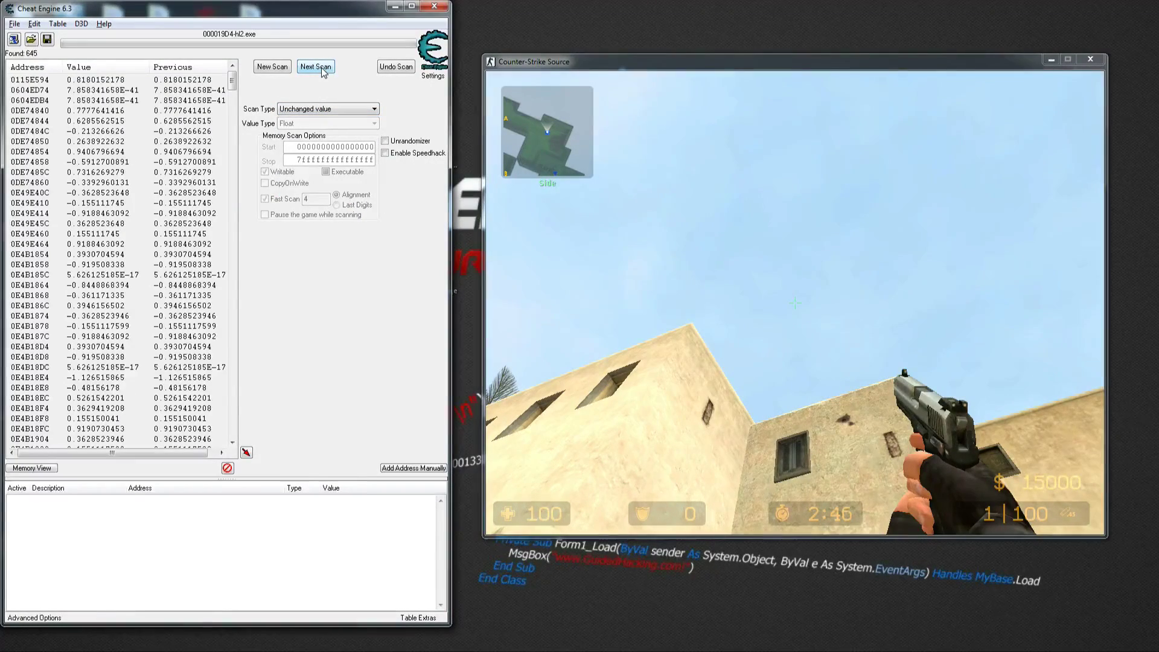
Back the player away from the building at Side while keeping the same aim, and rescan for unchanged values
{"action": "key", "text": "alt+Tab"}
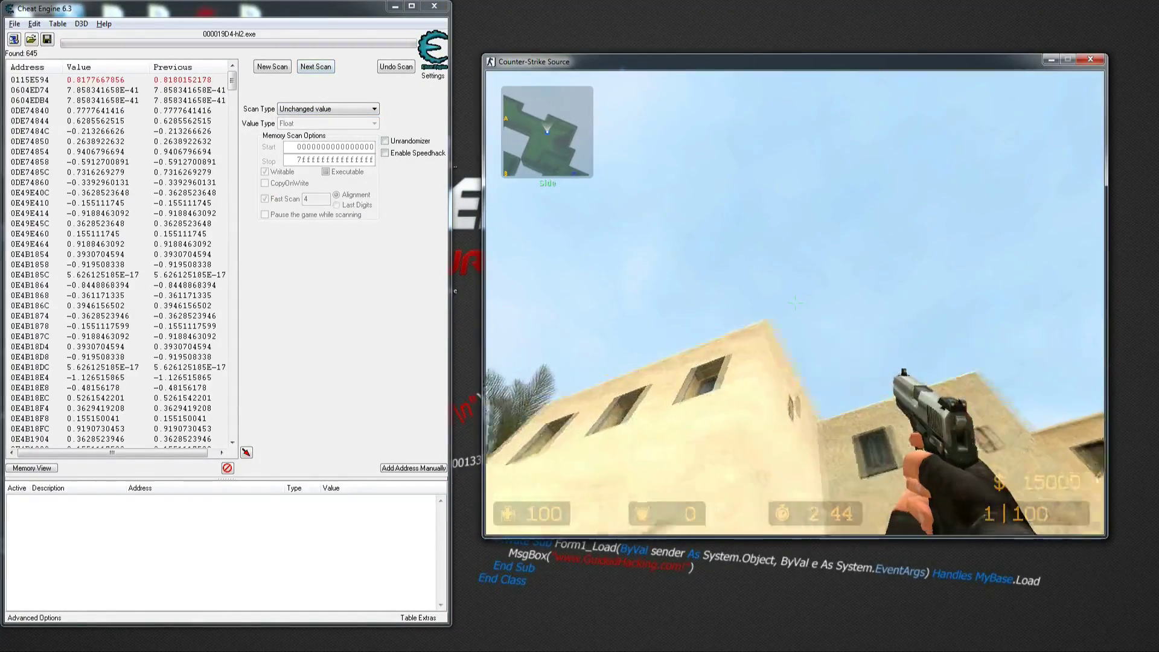
{"action": "key", "text": "s"}
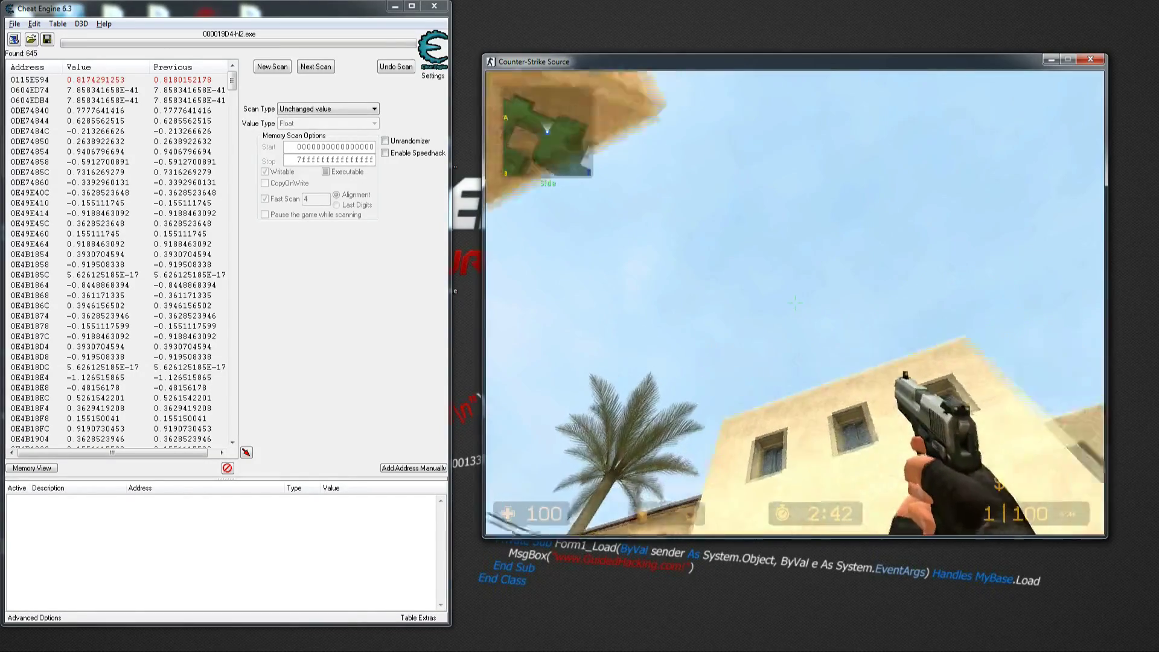
{"action": "left_click", "coordinate": [309, 68]}
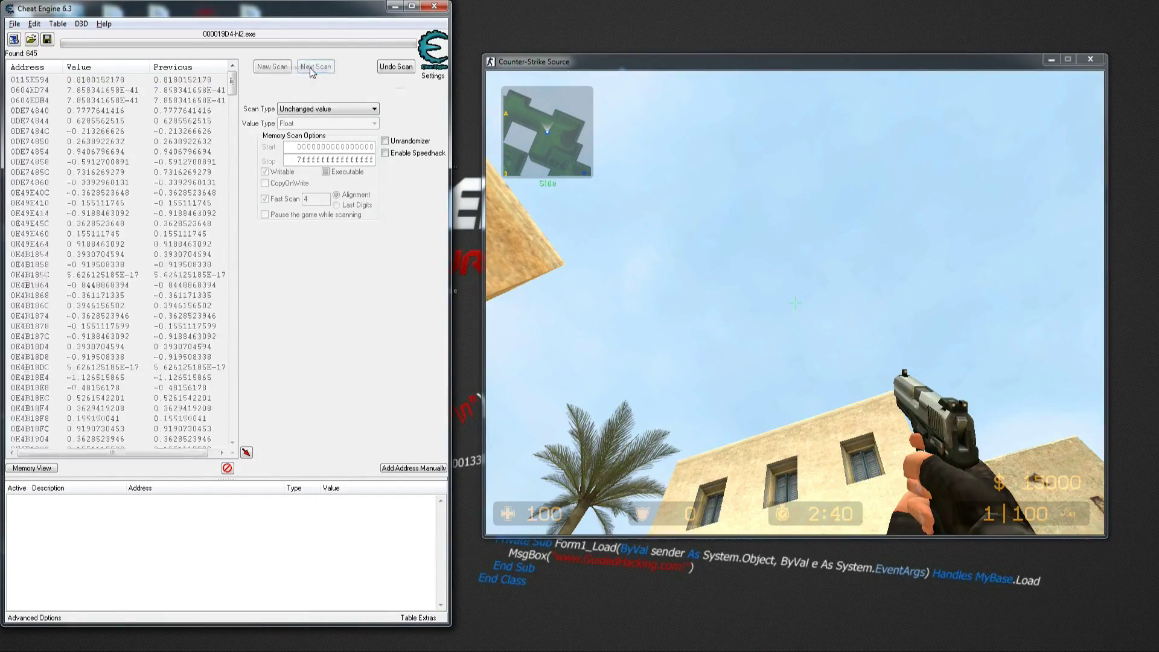
Set the scan type to Changed value, turn the player toward the street with the low archway and palm trees, and rescan
{"action": "left_click", "coordinate": [327, 109]}
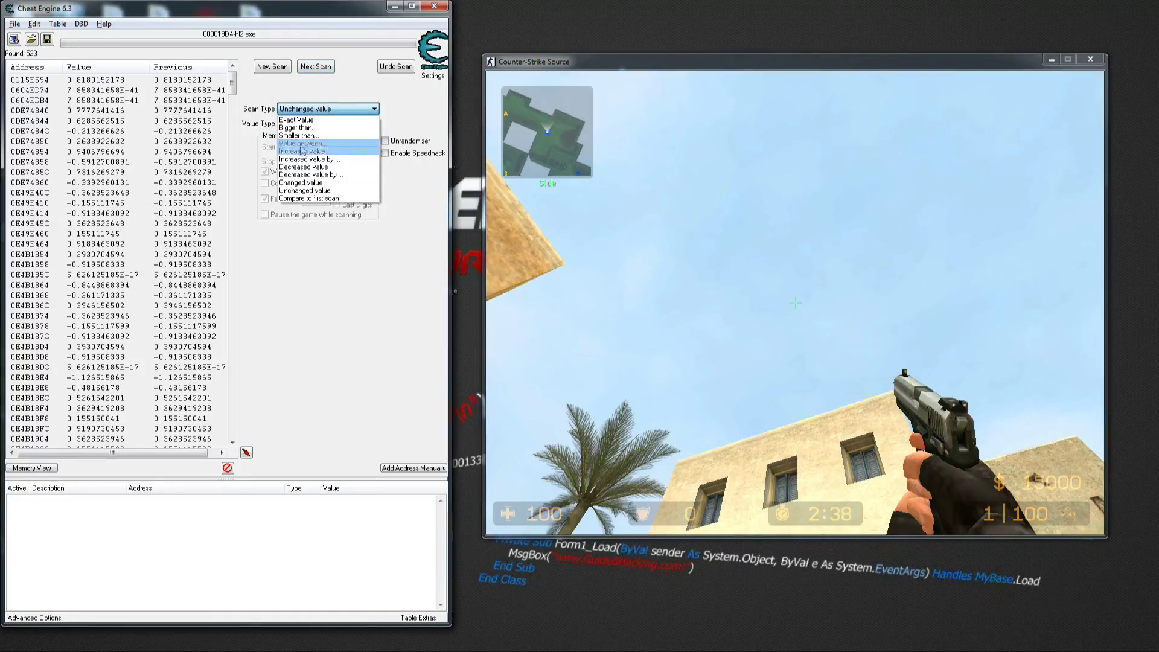
{"action": "left_click", "coordinate": [303, 190]}
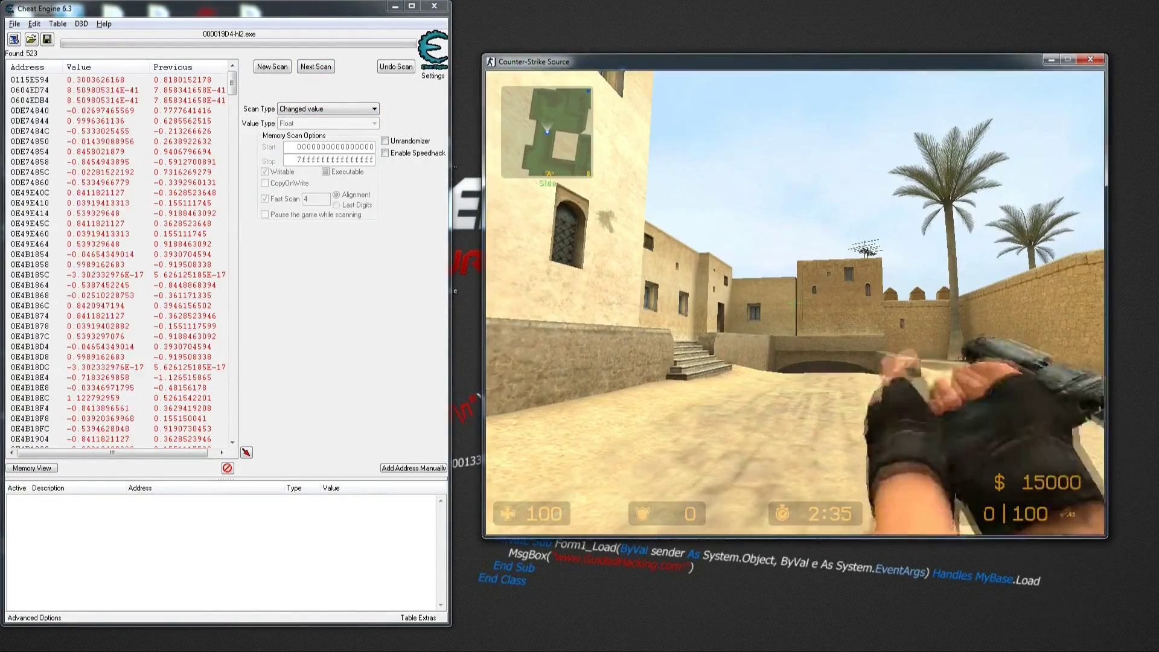
{"action": "left_click", "coordinate": [232, 230]}
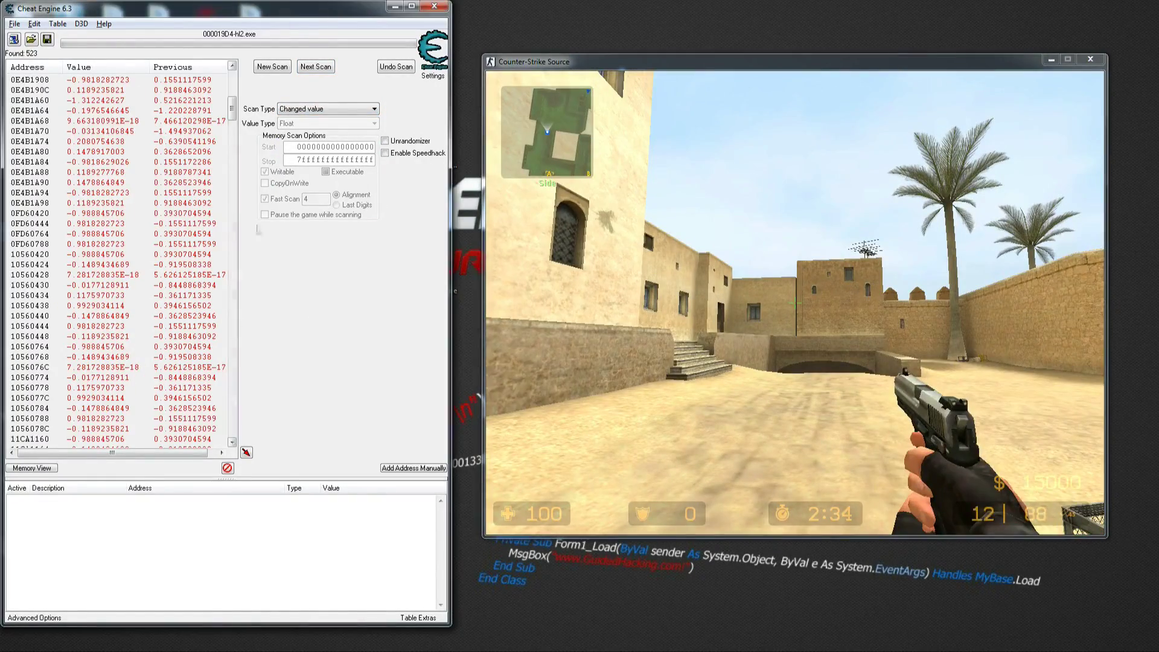
{"action": "left_click", "coordinate": [314, 67]}
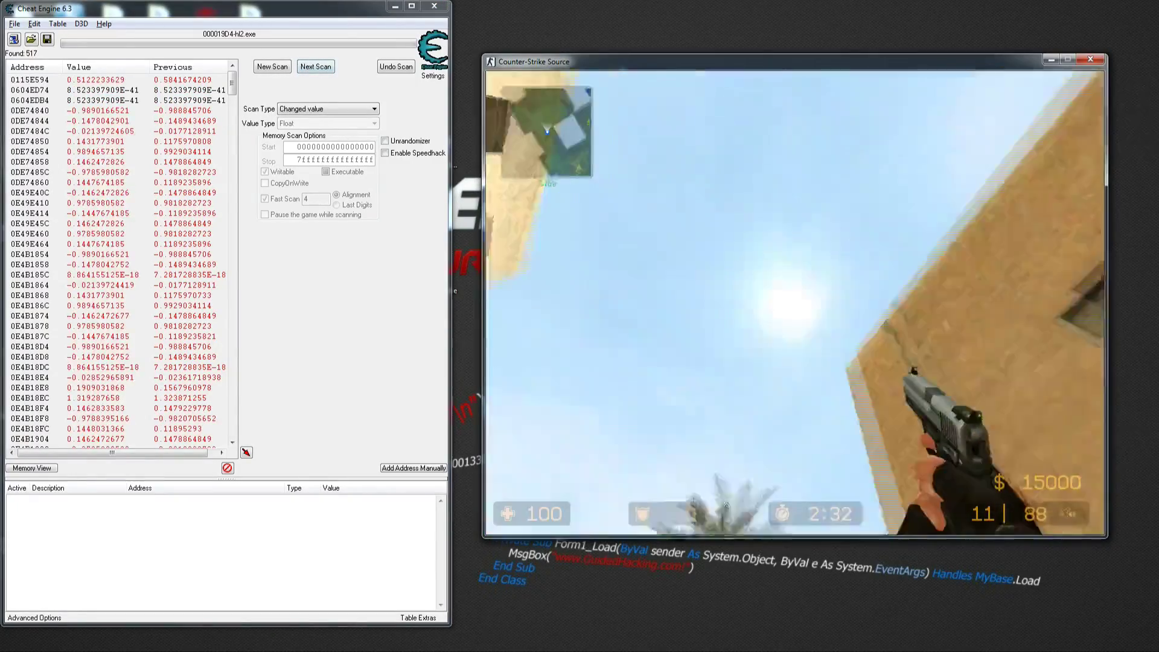
Move and turn the player until facing the ground and wall at Side, rescanning for changed values after each view change
{"action": "key", "text": "w"}
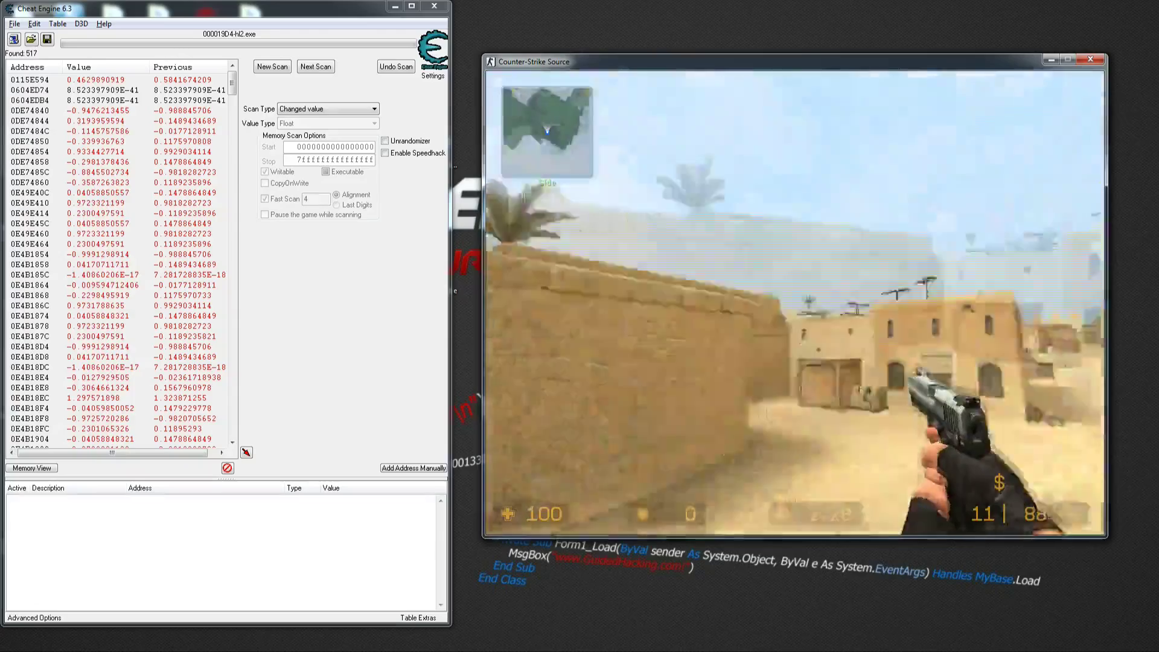
{"action": "left_click", "coordinate": [324, 69]}
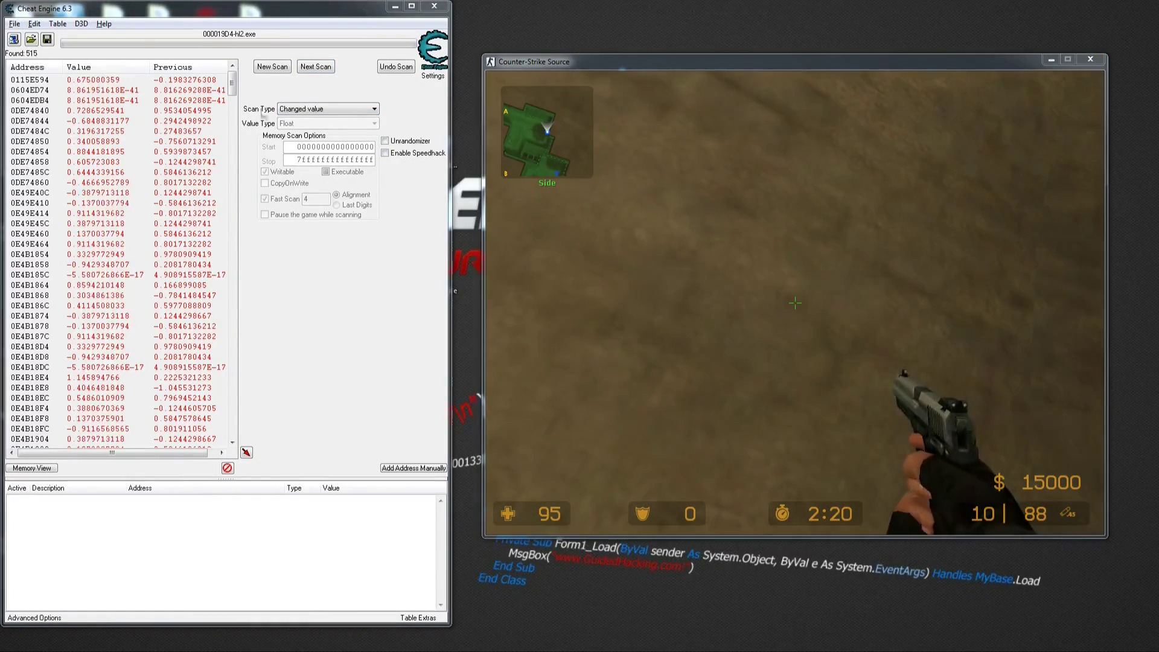
{"action": "left_click", "coordinate": [315, 66]}
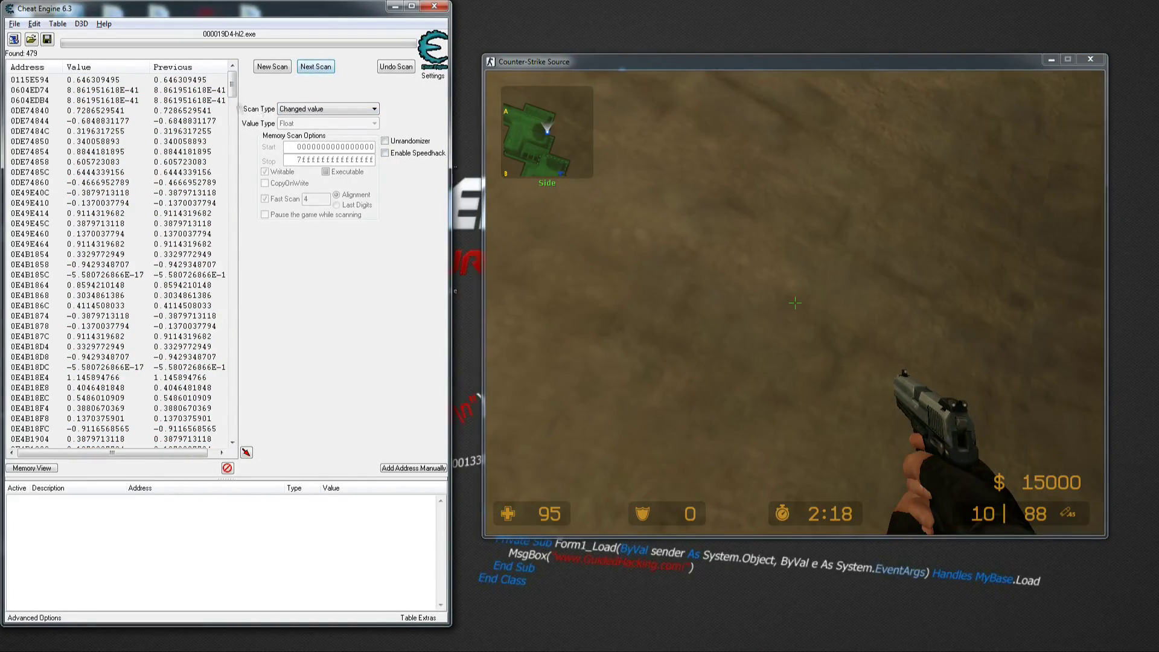
Look over the remaining addresses, set the scan type to Unchanged value, and rescan with the player standing still
{"action": "left_click_drag", "start_coordinate": [232, 84], "coordinate": [233, 379]}
{"action": "left_click", "coordinate": [284, 107]}
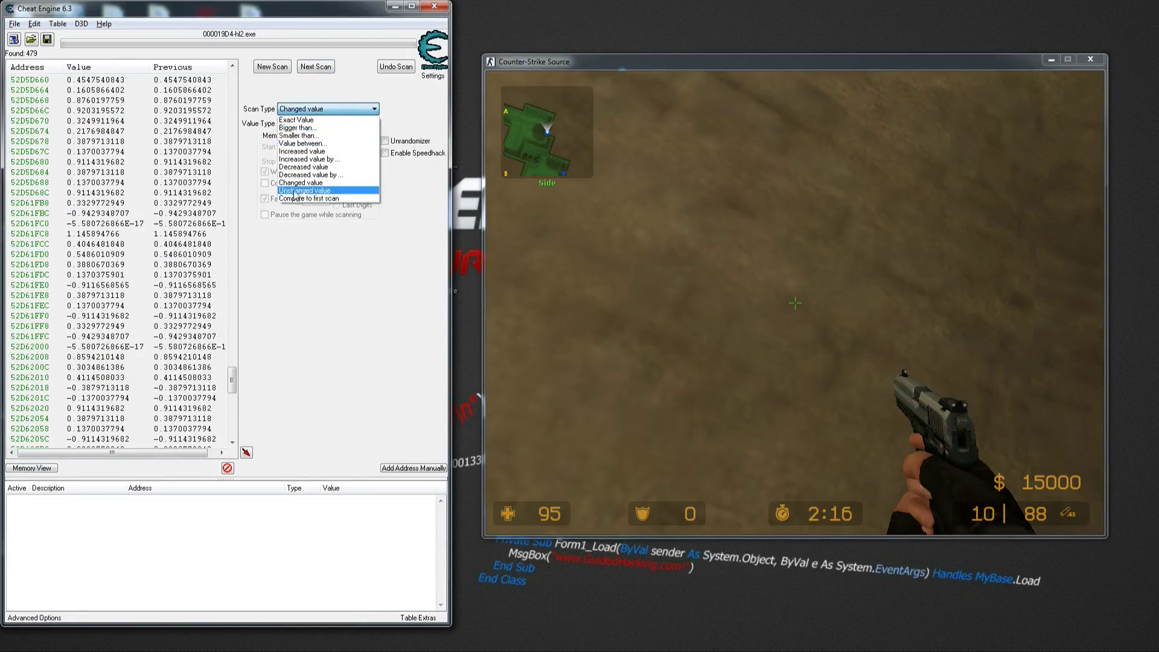
{"action": "left_click", "coordinate": [296, 191]}
{"action": "left_click", "coordinate": [310, 70]}
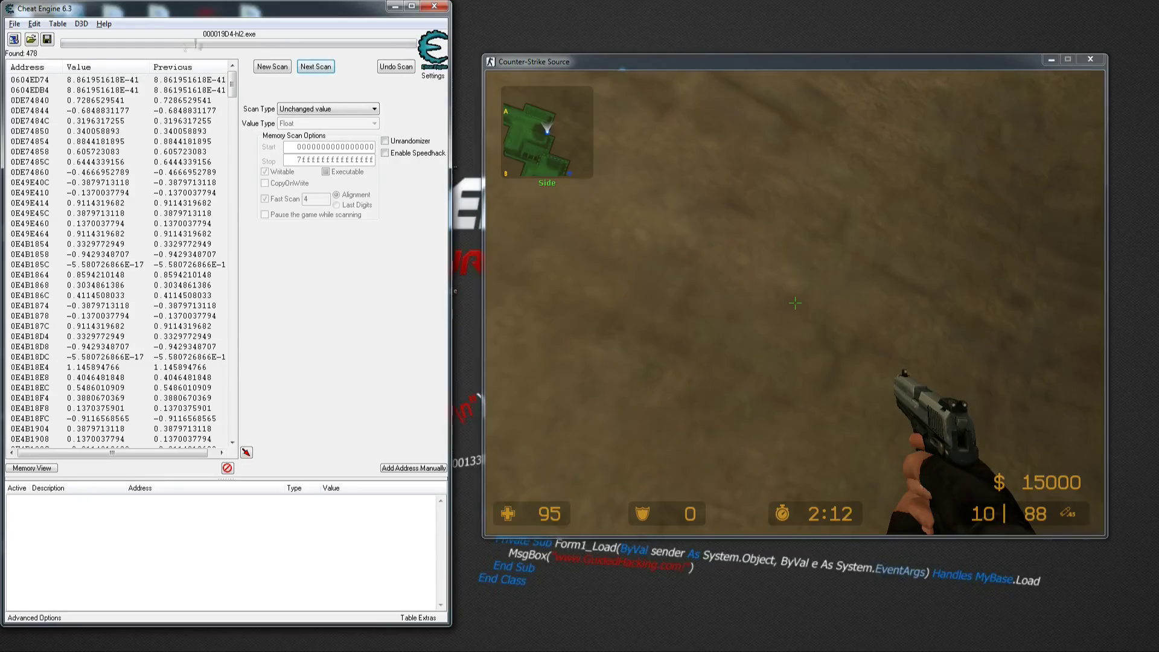
Walk the player through the Side area without changing the aim, and rescan for unchanged values
{"action": "key", "text": "alt+Tab"}
{"action": "key", "text": "w"}
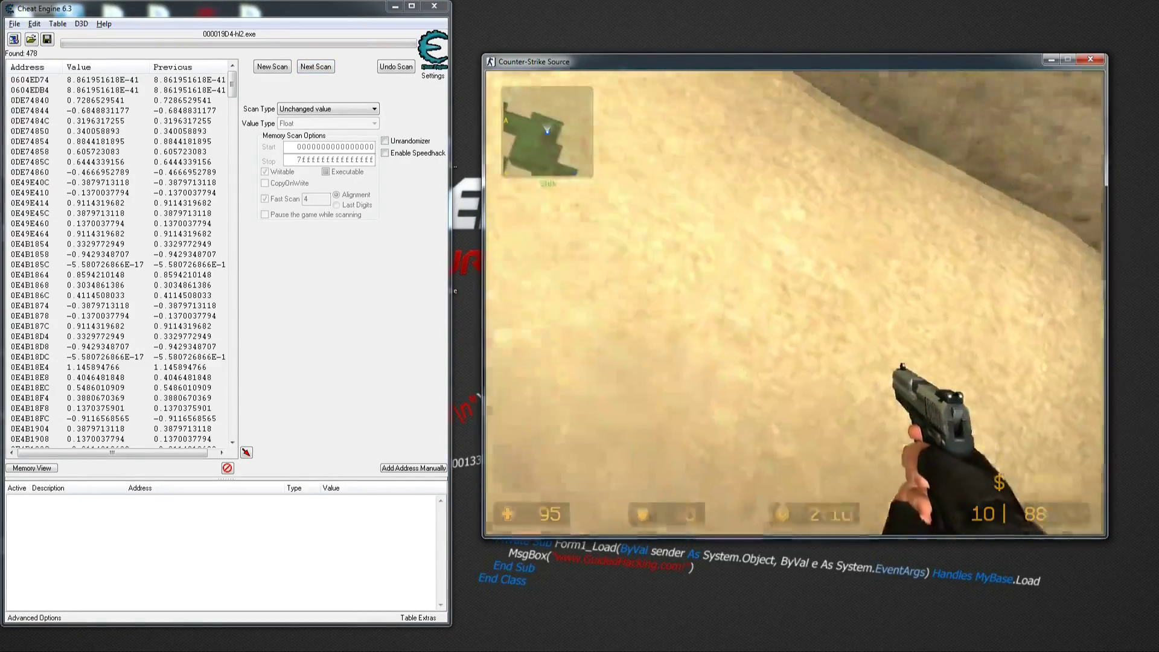
{"action": "key", "text": "w"}
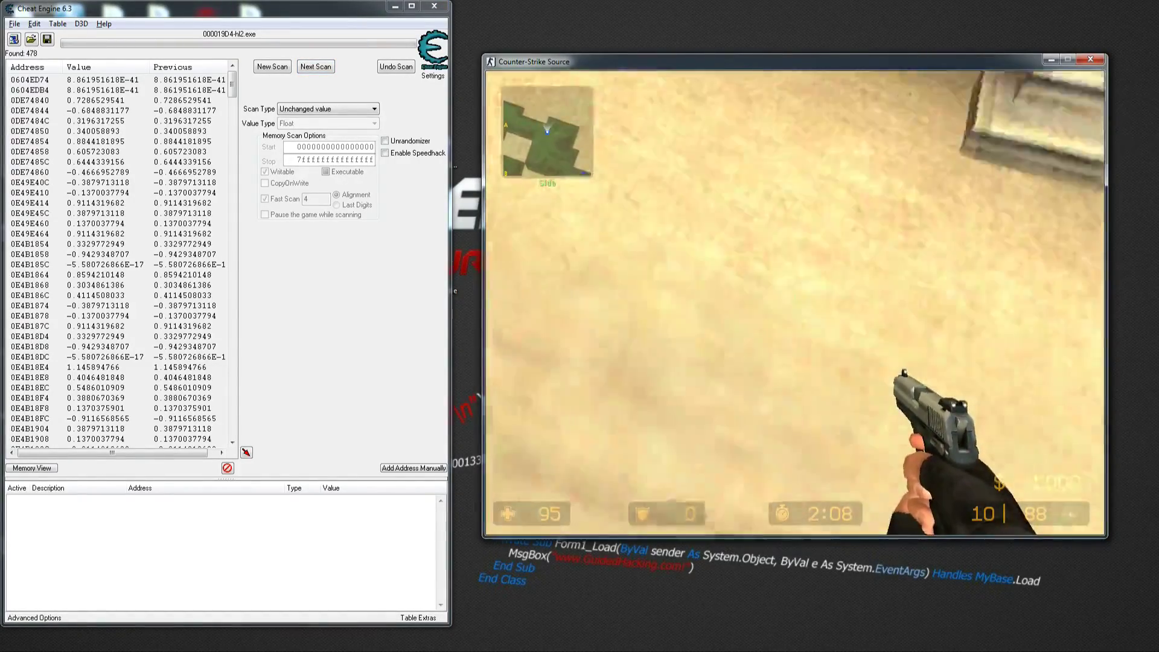
{"action": "key", "text": "w"}
{"action": "key", "text": "alt+Tab"}
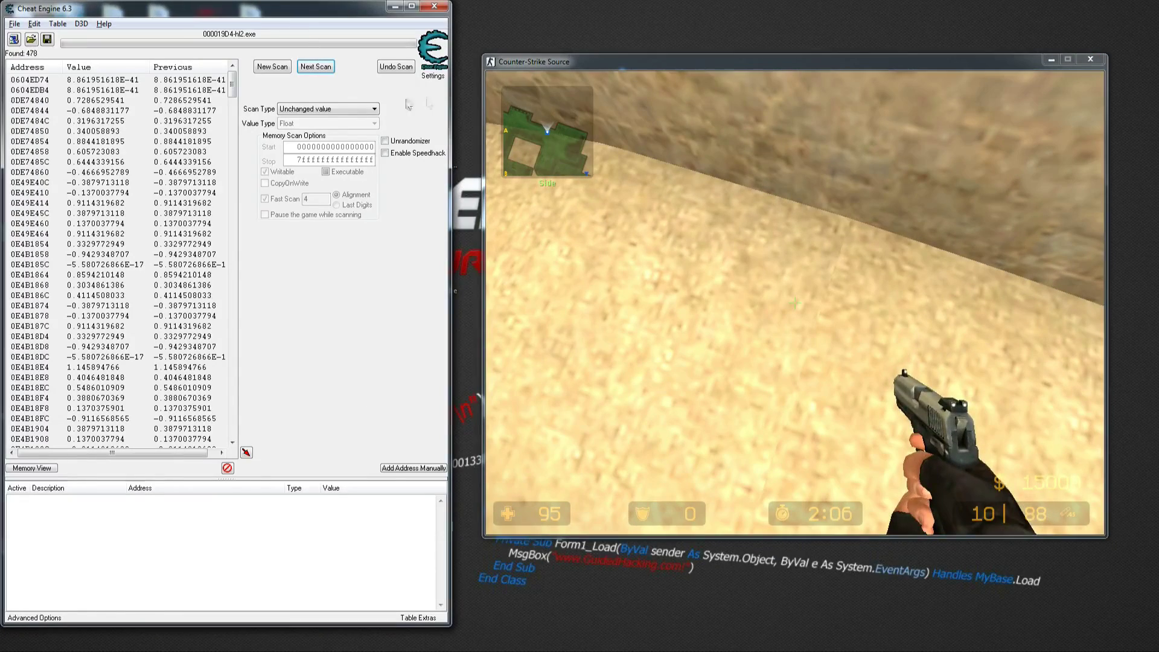
{"action": "left_click", "coordinate": [322, 71]}
{"action": "key", "text": "alt+Tab"}
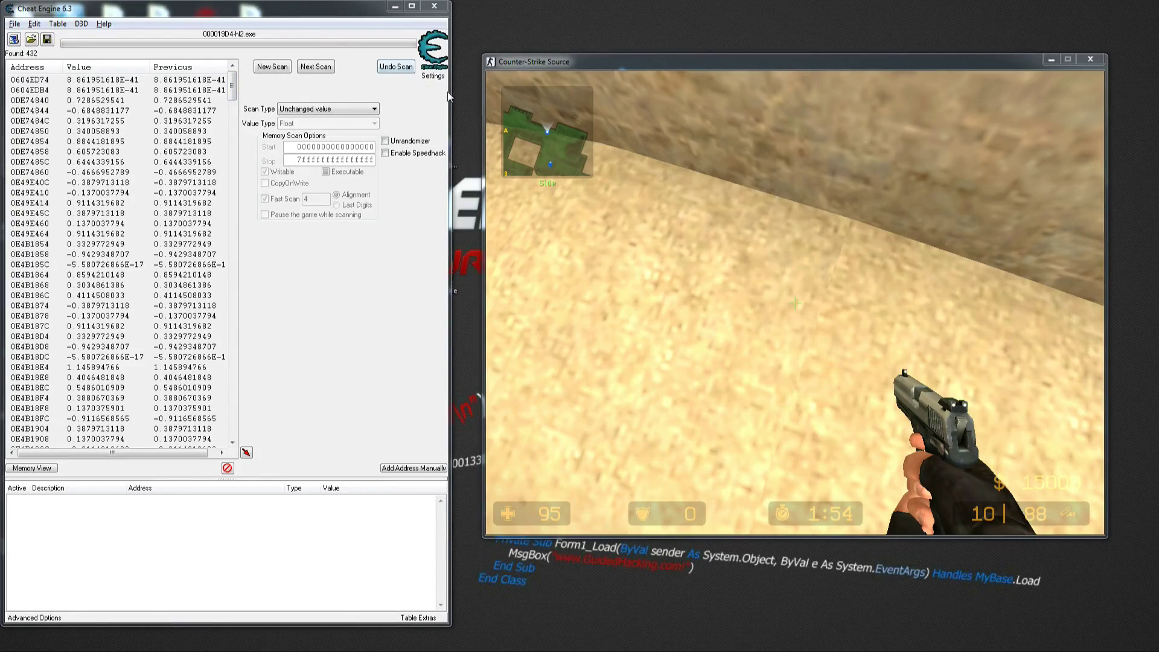
Widen the Cheat Engine window and set the scan type to Value between
{"action": "left_click_drag", "start_coordinate": [449, 96], "coordinate": [566, 97]}
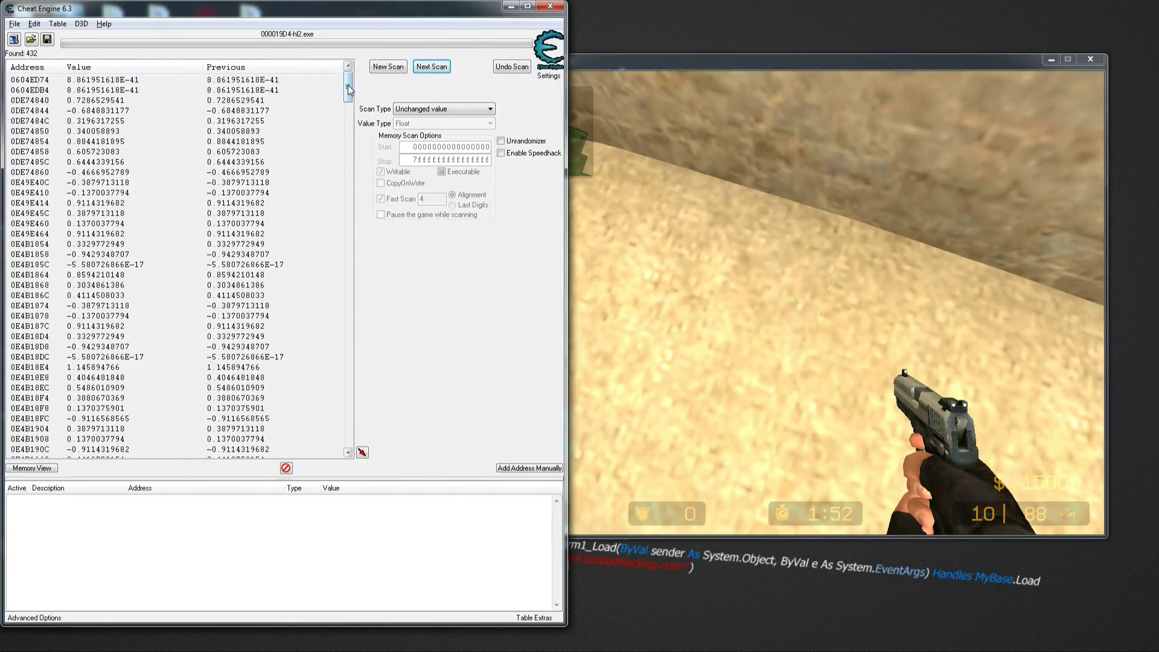
{"action": "left_click", "coordinate": [197, 82]}
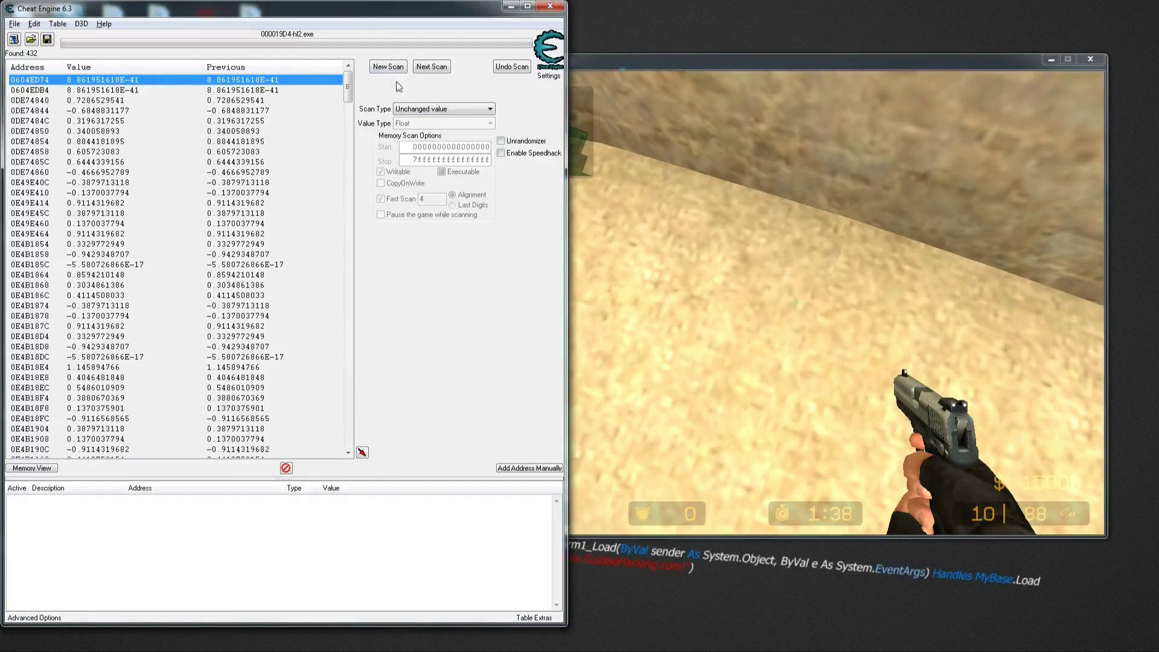
{"action": "left_click", "coordinate": [443, 109]}
{"action": "left_click", "coordinate": [416, 137]}
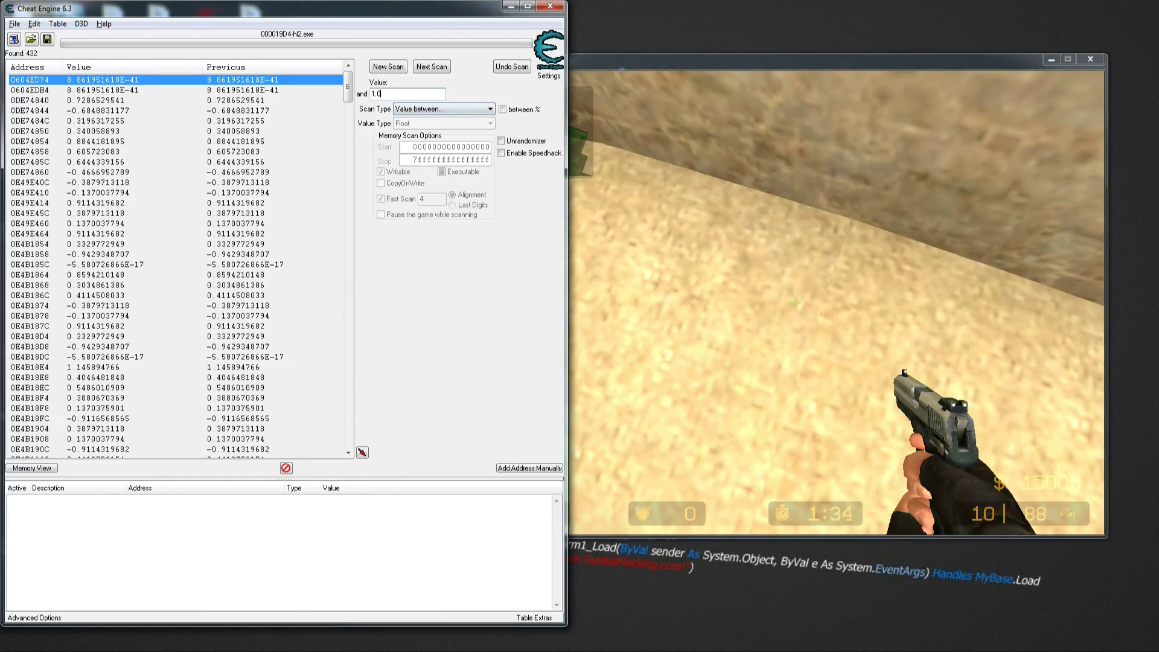
{"action": "left_click", "coordinate": [422, 108]}
{"action": "left_click", "coordinate": [422, 108]}
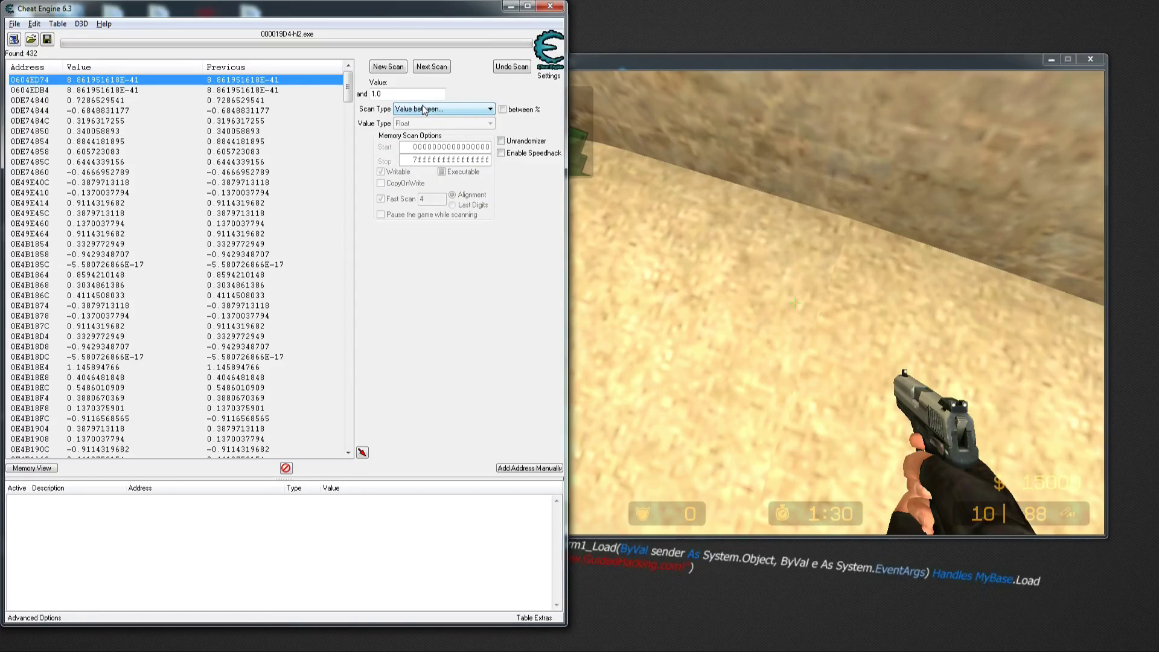
{"action": "left_click_drag", "start_coordinate": [566, 237], "coordinate": [779, 238]}
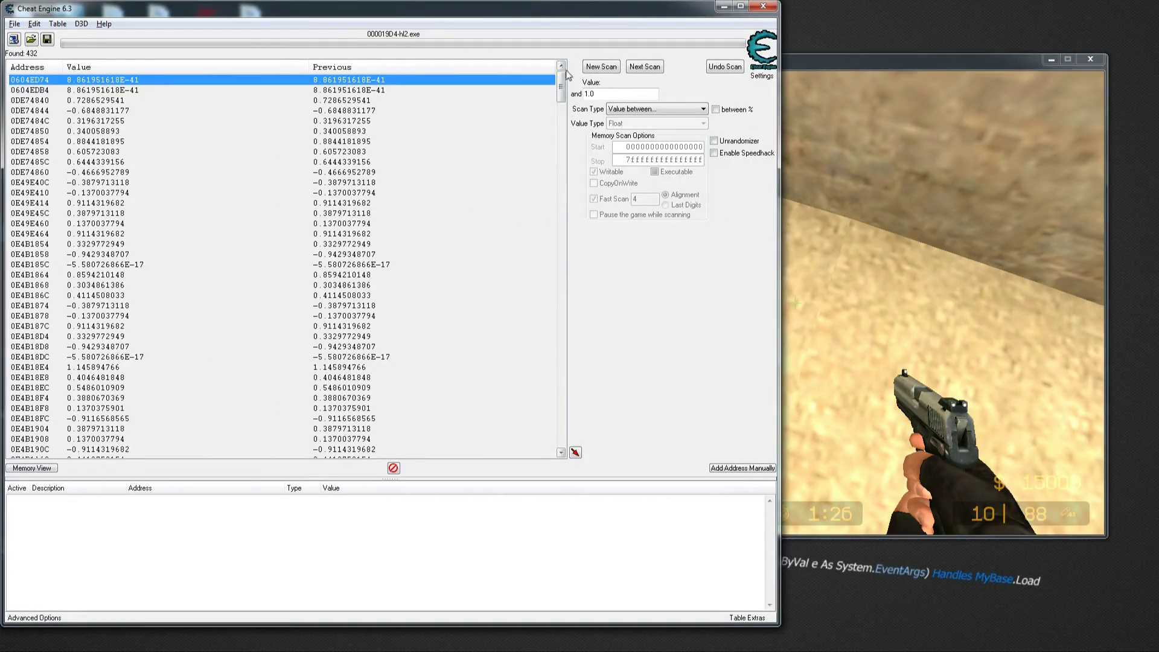
{"action": "left_click", "coordinate": [632, 114]}
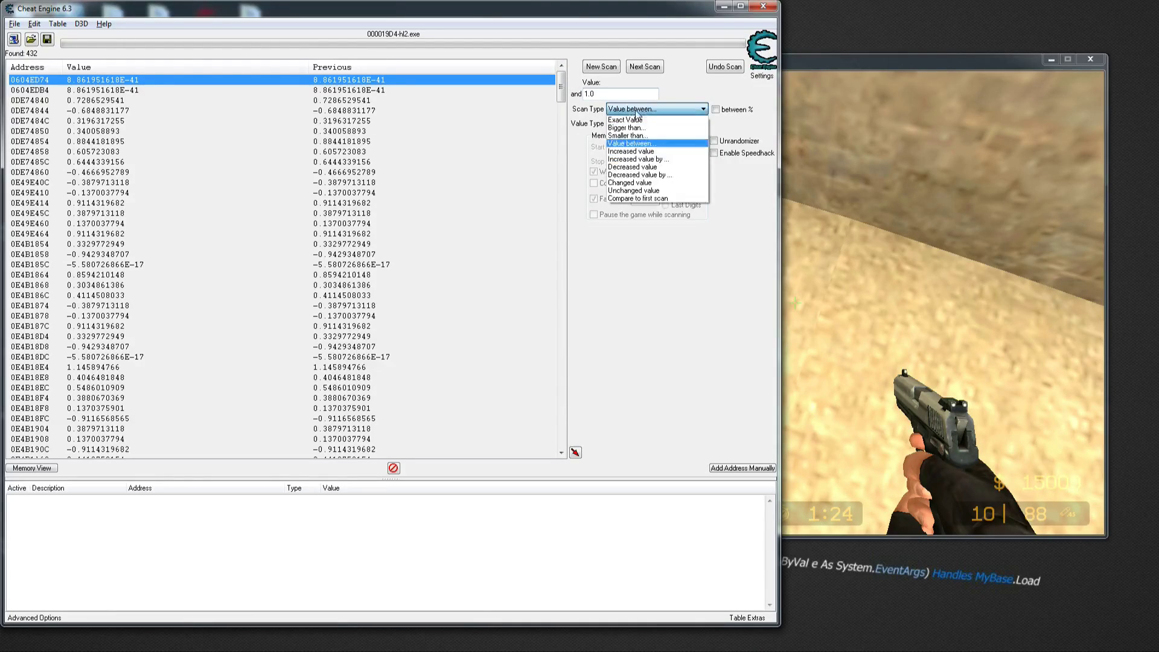
{"action": "left_click", "coordinate": [638, 150]}
{"action": "left_click", "coordinate": [633, 110]}
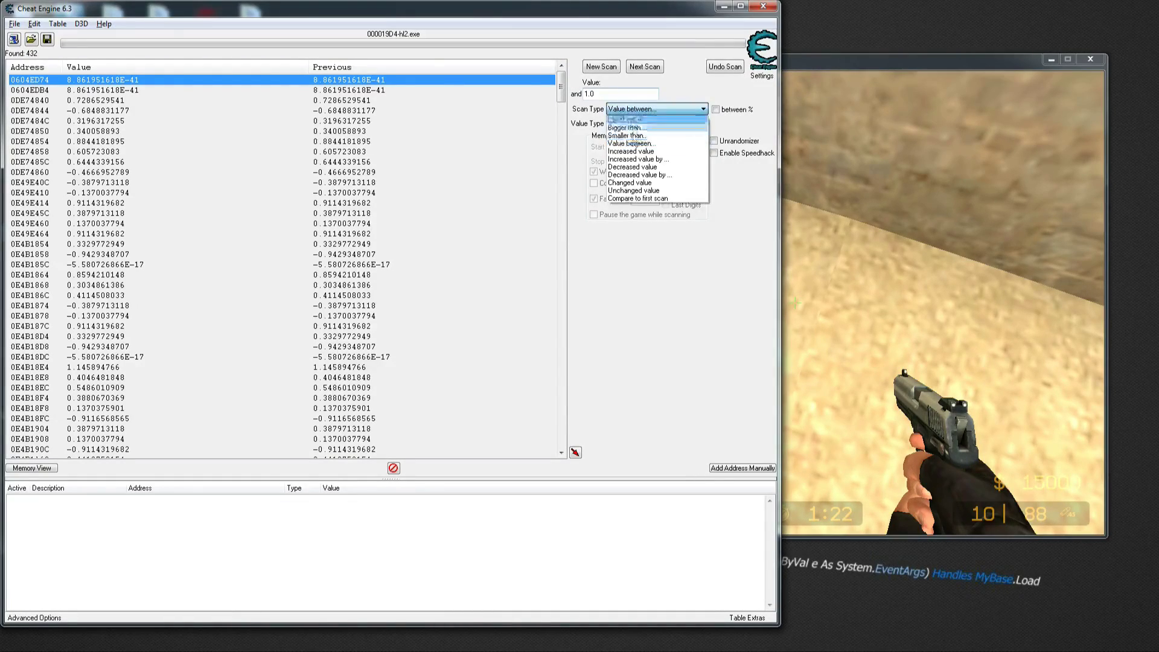
{"action": "left_click", "coordinate": [628, 135]}
{"action": "left_click", "coordinate": [634, 111]}
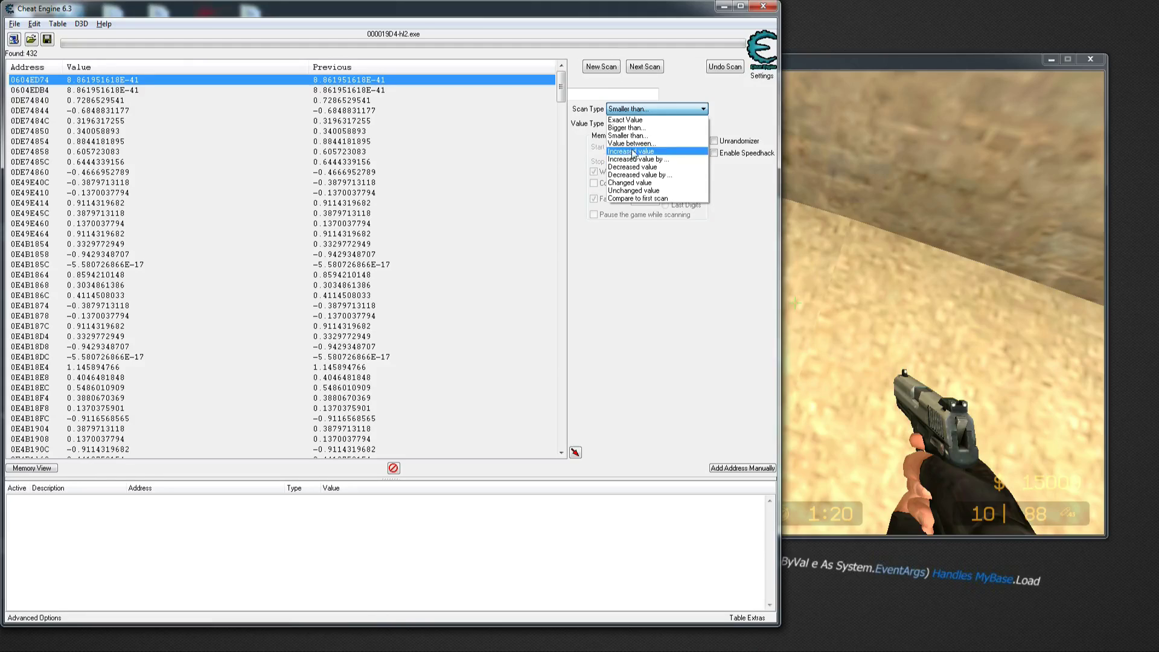
{"action": "left_click", "coordinate": [631, 143]}
{"action": "double_click", "coordinate": [612, 9]}
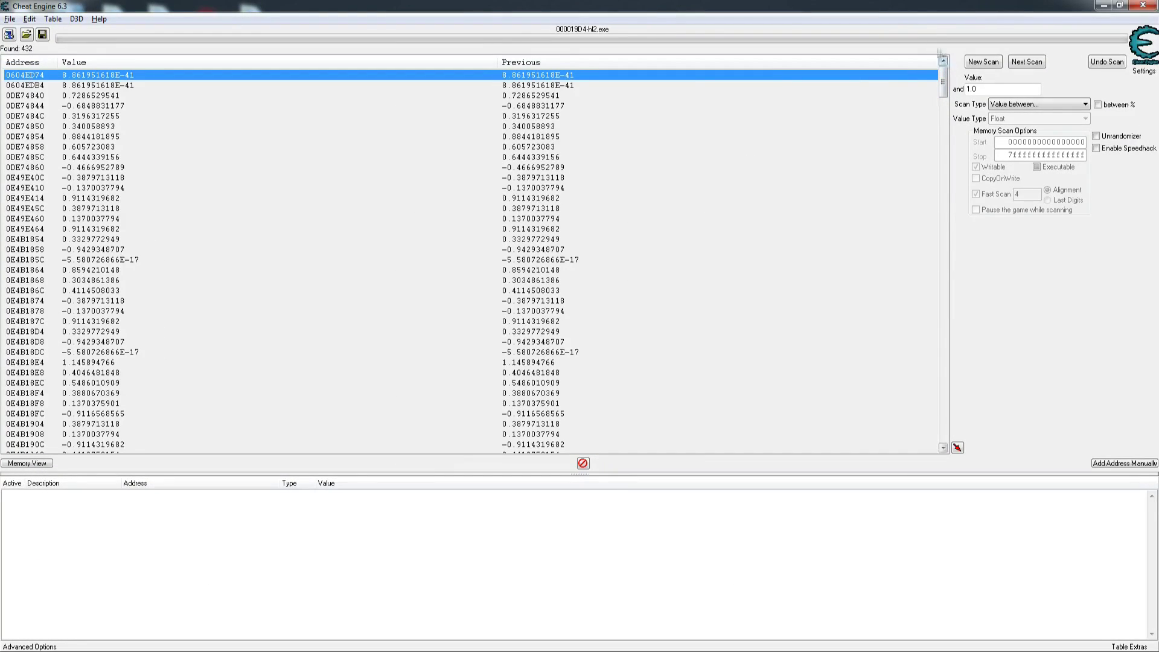
{"action": "key", "text": "super+Down"}
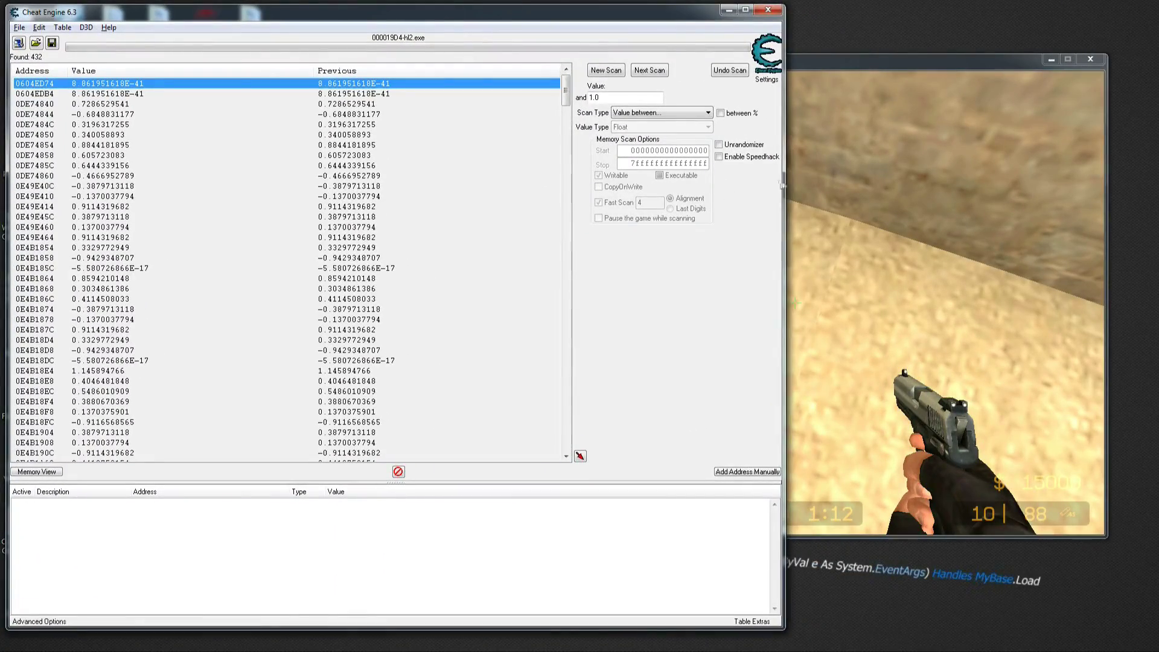
Narrow the Cheat Engine window and examine the green static addresses in the results for a block of view matrix floats
{"action": "left_click_drag", "start_coordinate": [785, 179], "coordinate": [238, 179]}
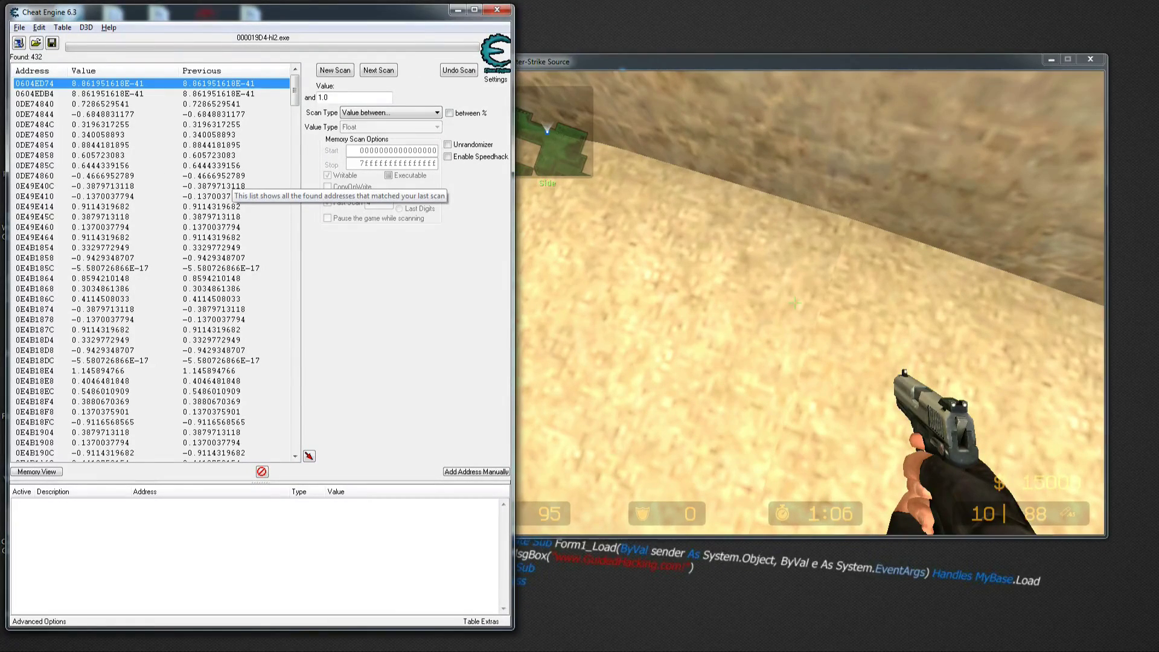
{"action": "left_click_drag", "start_coordinate": [291, 107], "coordinate": [329, 455]}
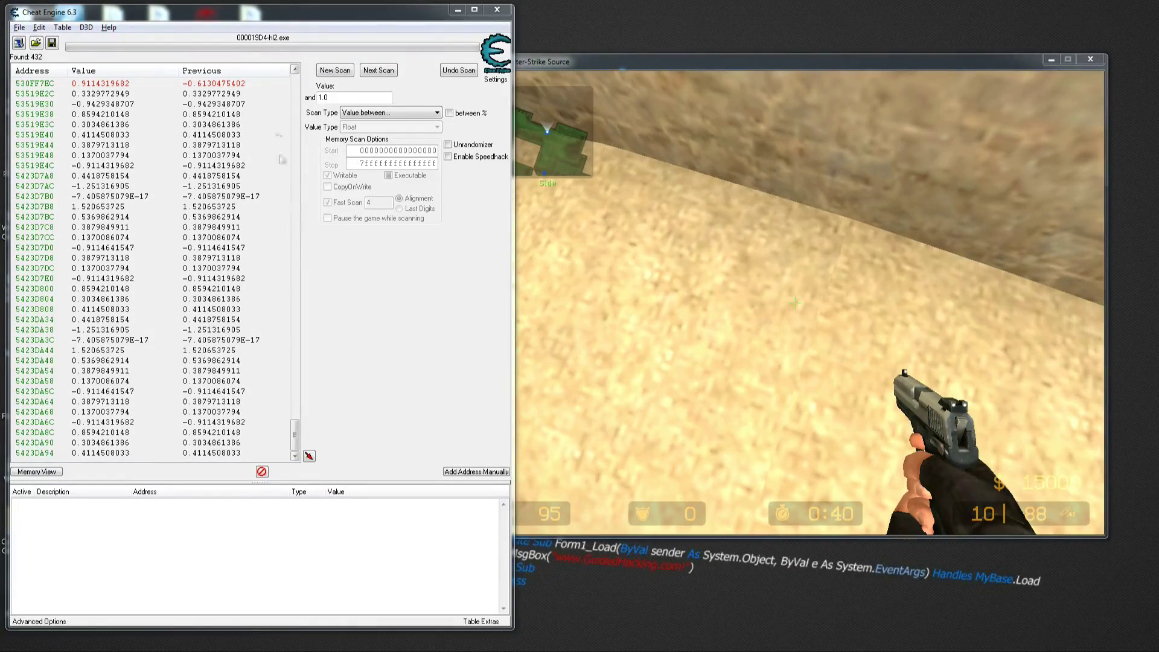
{"action": "left_click_drag", "start_coordinate": [297, 433], "coordinate": [303, 386]}
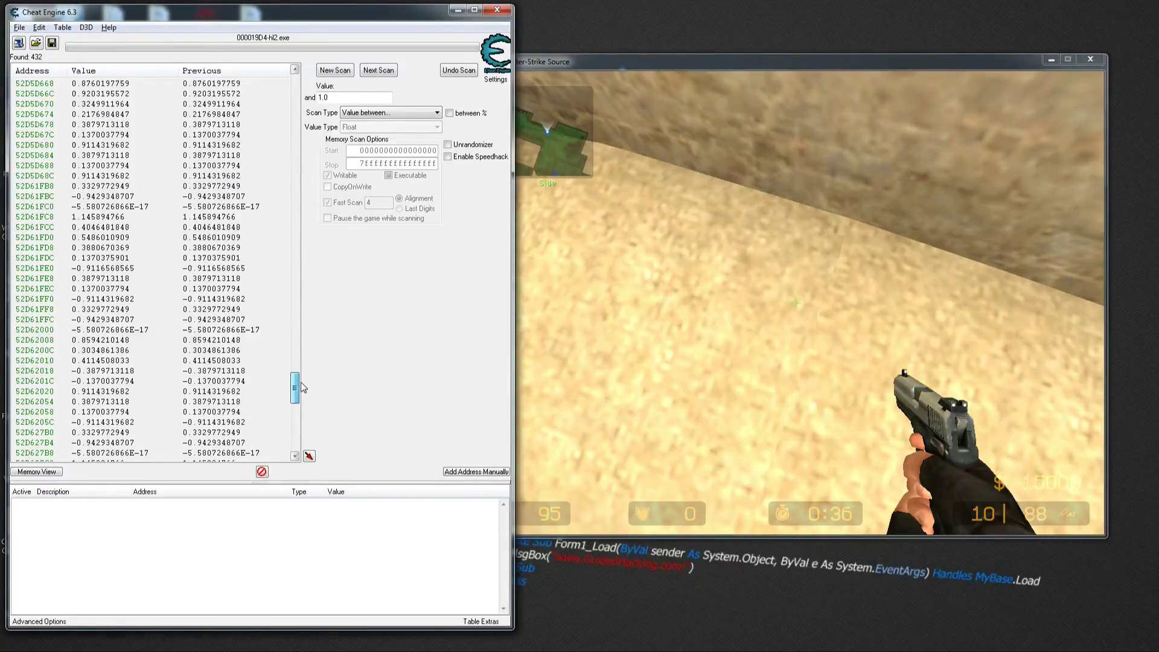
{"action": "scroll", "coordinate": [155, 247], "scroll_direction": "up", "scroll_amount": 5}
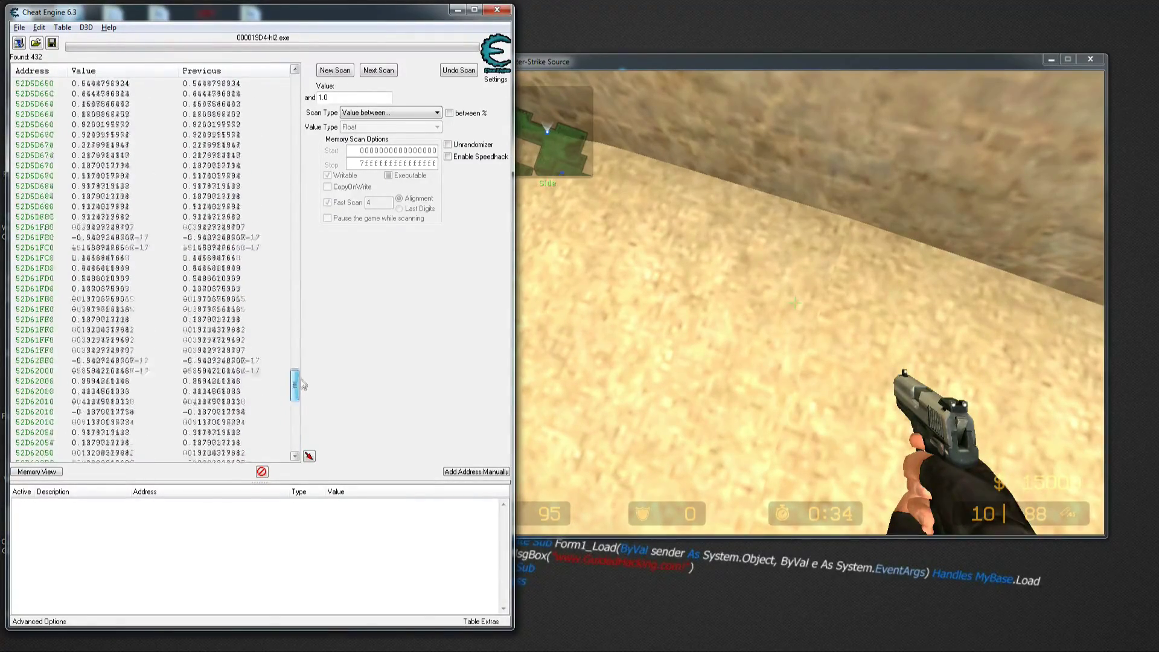
{"action": "left_click", "coordinate": [46, 237]}
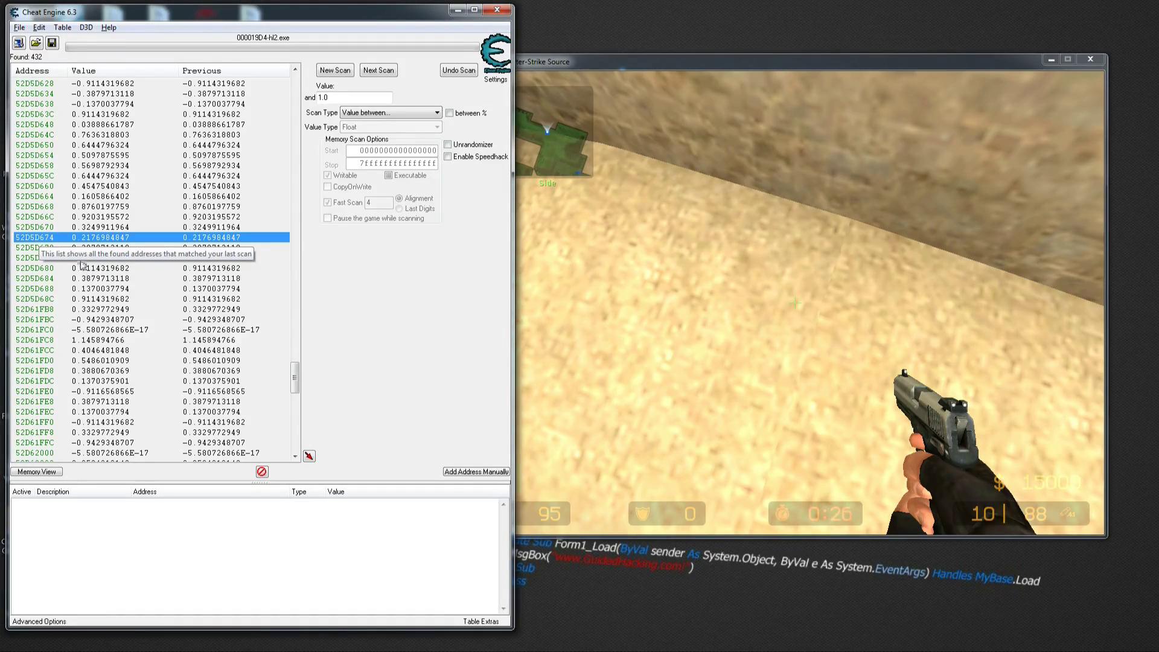
{"action": "scroll", "coordinate": [91, 224], "scroll_direction": "up", "scroll_amount": 1}
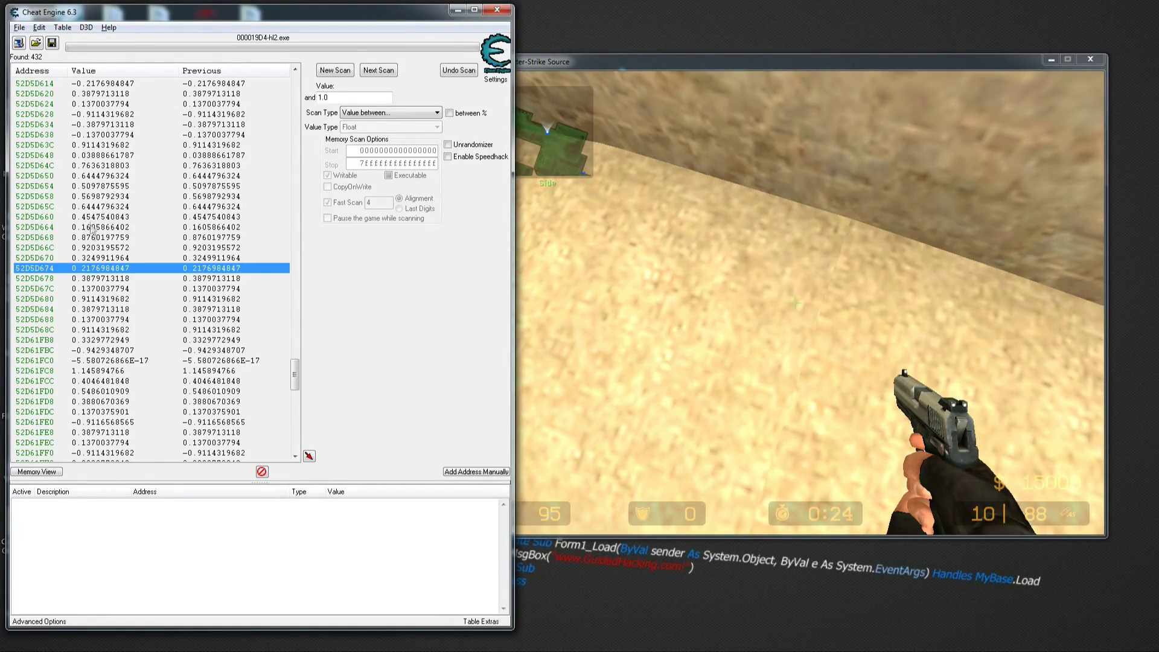
{"action": "scroll", "coordinate": [85, 230], "scroll_direction": "up", "scroll_amount": 2}
{"action": "scroll", "coordinate": [79, 231], "scroll_direction": "up", "scroll_amount": 8}
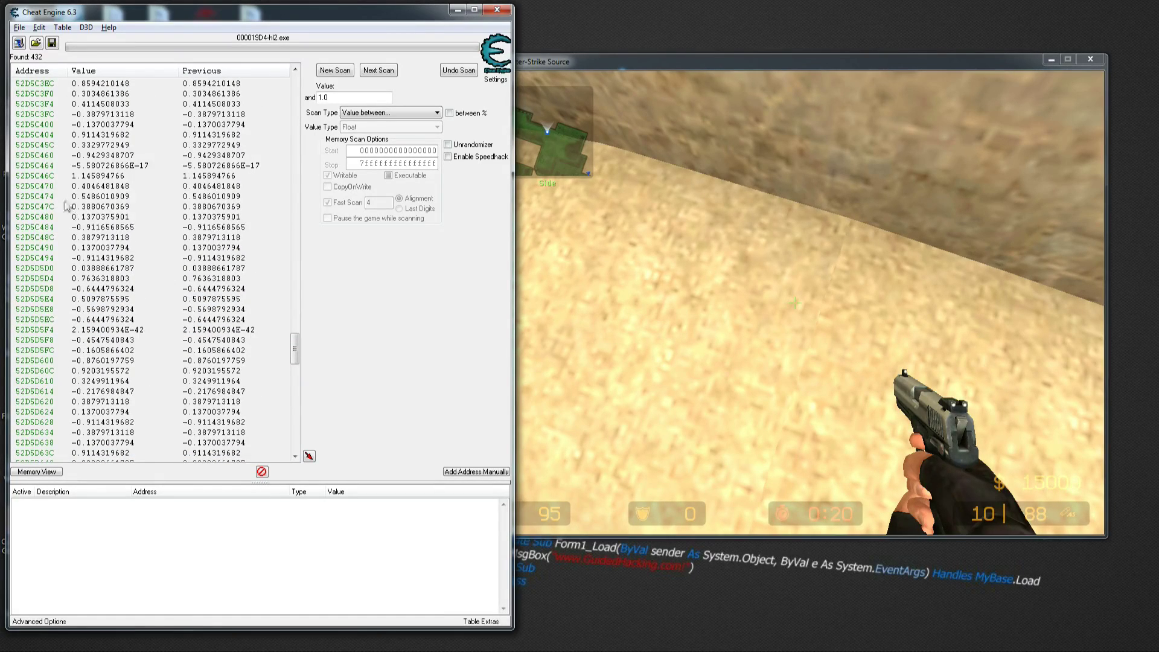
Add the found address 52D5C45C to the address list and select its record
{"action": "left_click", "coordinate": [34, 147]}
{"action": "double_click", "coordinate": [58, 146]}
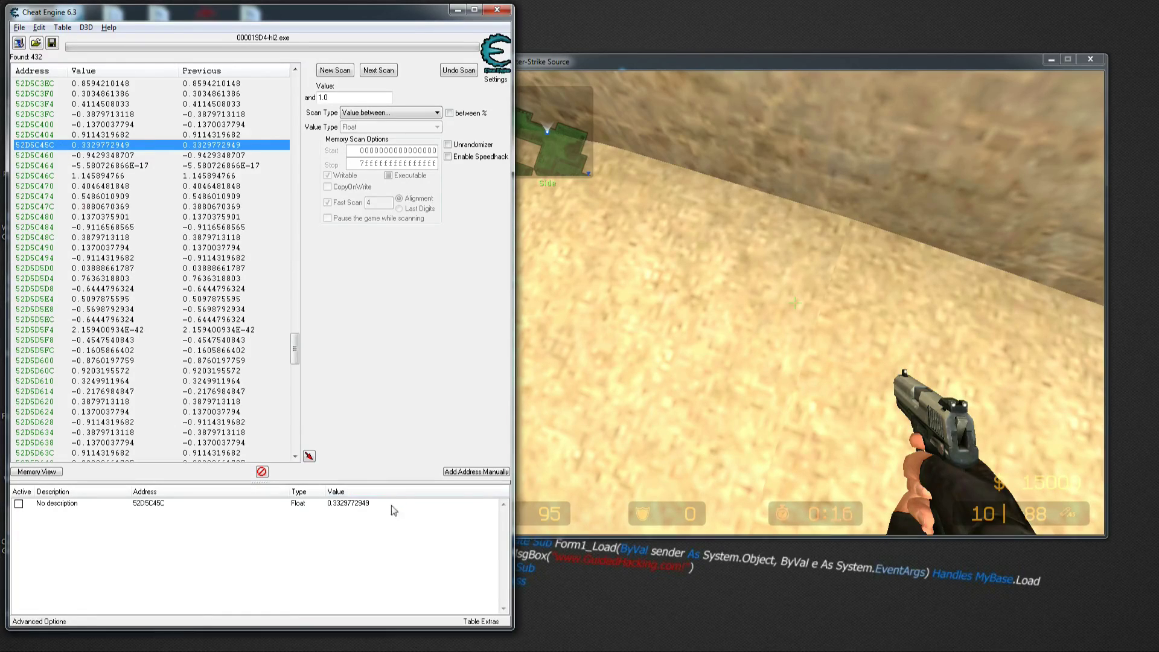
{"action": "left_click", "coordinate": [158, 197]}
{"action": "left_click", "coordinate": [138, 147]}
{"action": "left_click", "coordinate": [336, 504]}
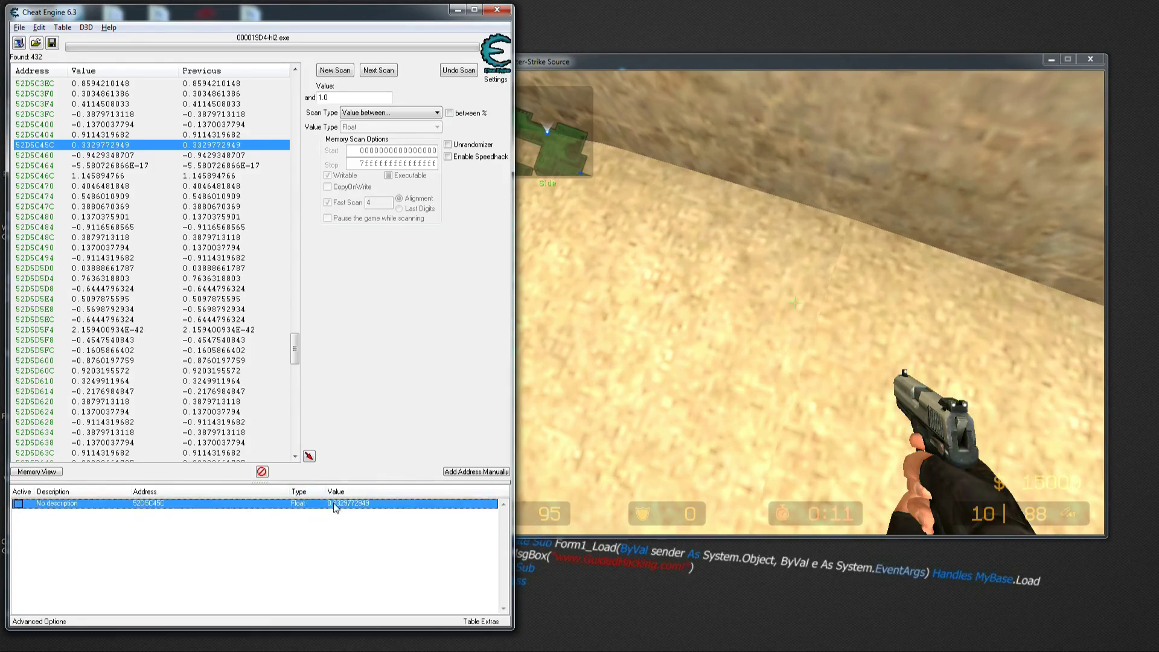
Inspect the module-relative address of the 52D5C45C record, and close its details without changes
{"action": "double_click", "coordinate": [150, 504]}
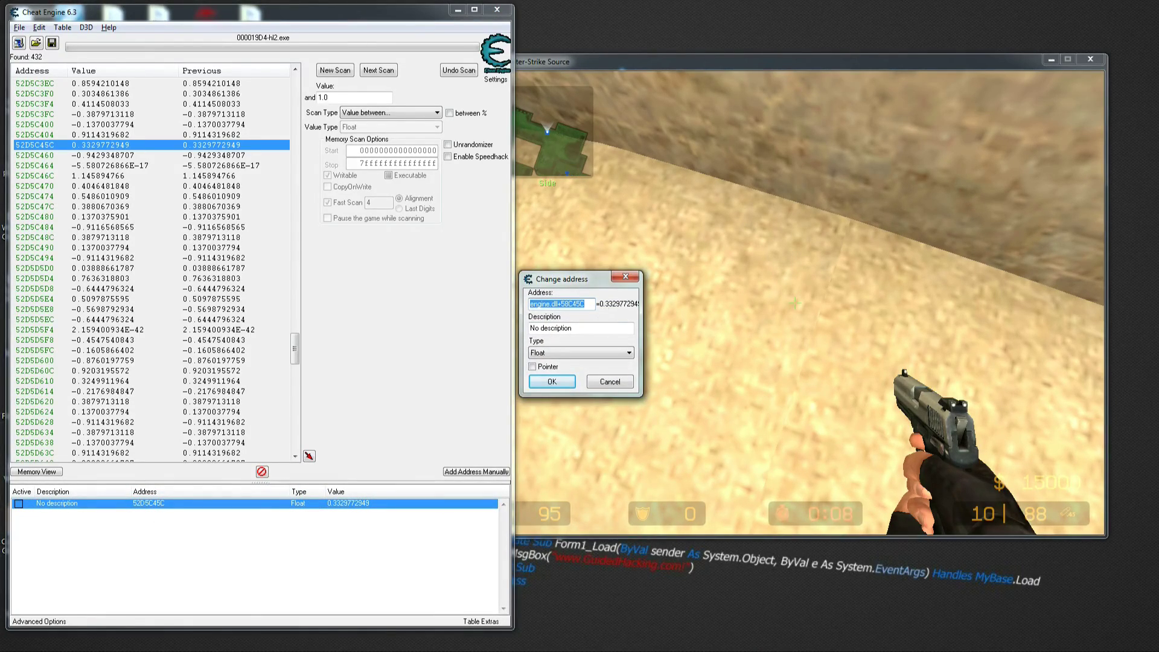
{"action": "left_click_drag", "start_coordinate": [585, 304], "coordinate": [560, 303]}
{"action": "left_click", "coordinate": [606, 382]}
Browse the memory region of the 52D5C45C record and open the data structure dissector for that address
{"action": "right_click", "coordinate": [172, 504]}
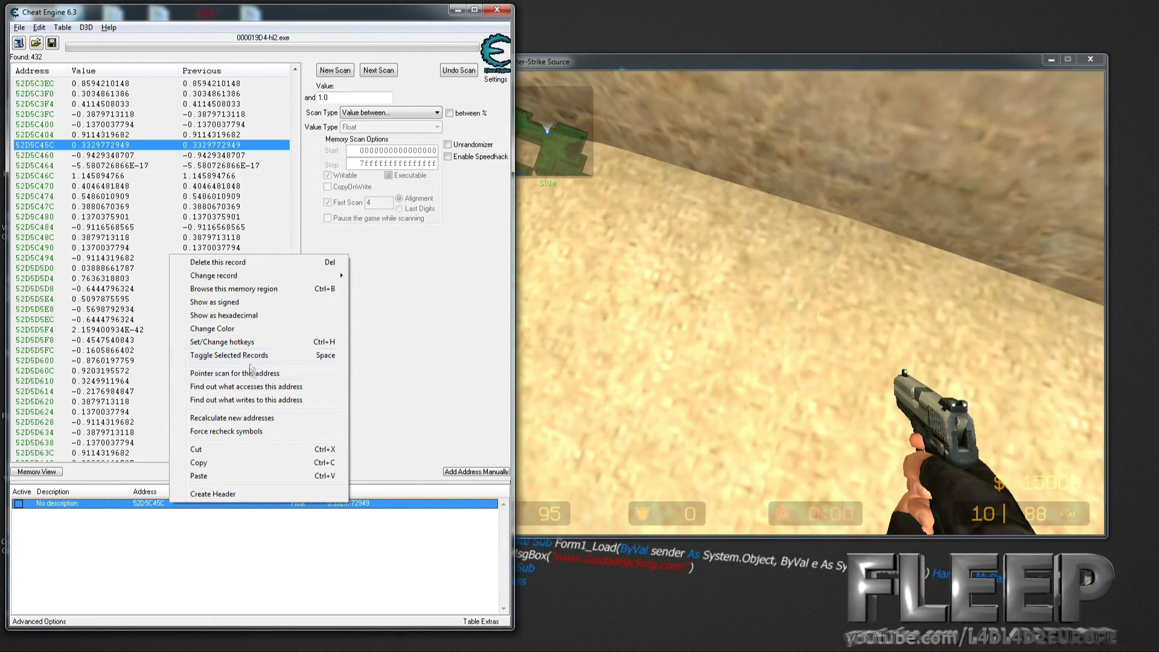
{"action": "left_click", "coordinate": [241, 289]}
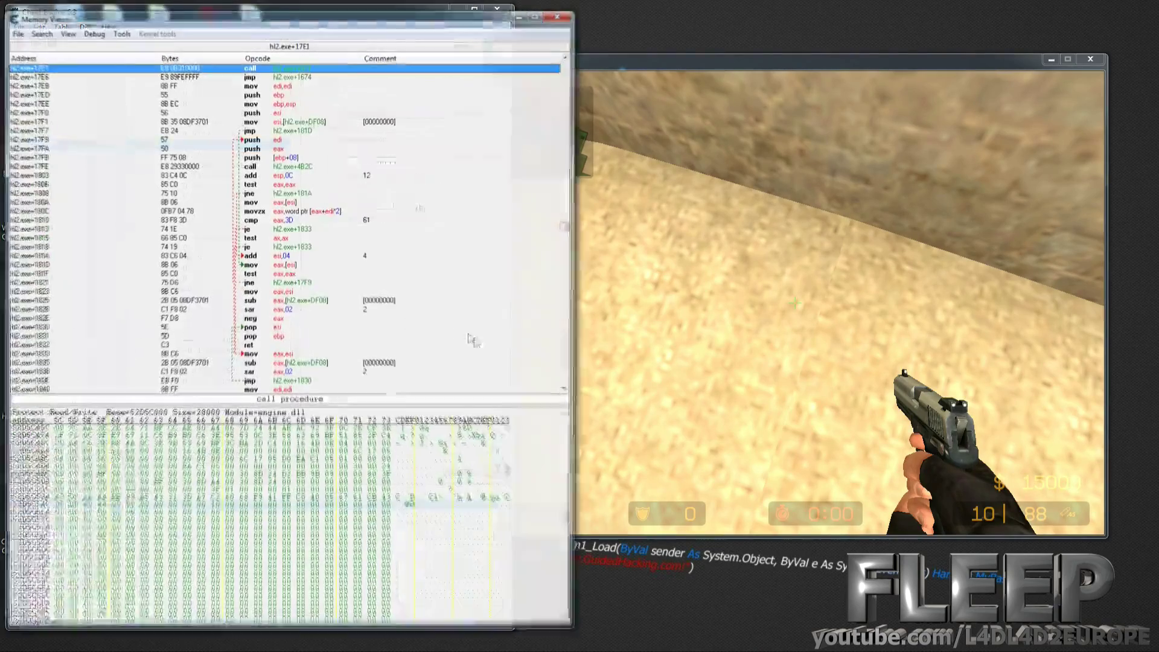
{"action": "left_click", "coordinate": [119, 30]}
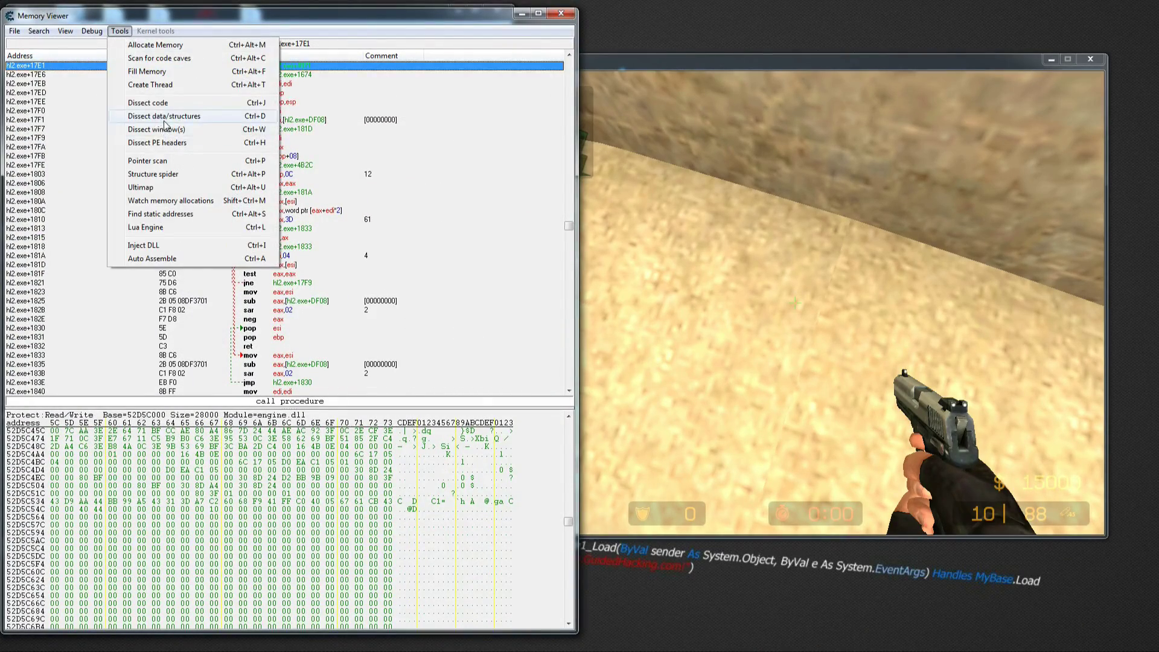
{"action": "left_click", "coordinate": [164, 125]}
Define a new structure at 52D5C45C with the default name and size, letting Cheat Engine fill in the basic types
{"action": "left_click", "coordinate": [68, 24]}
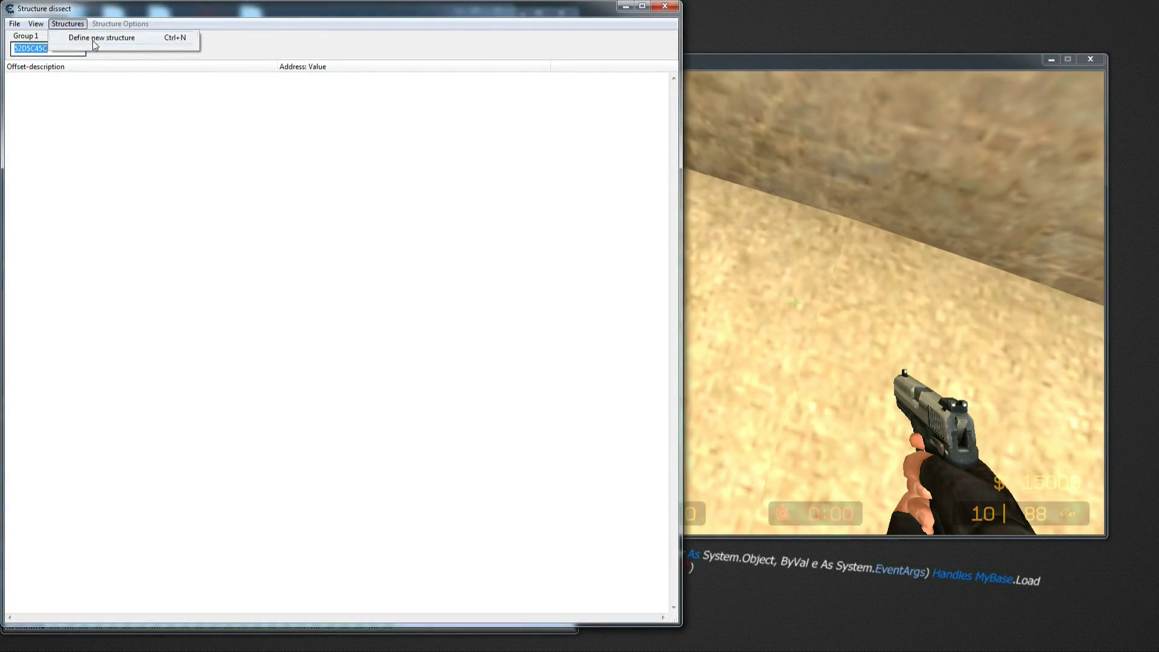
{"action": "left_click", "coordinate": [92, 41]}
{"action": "left_click", "coordinate": [649, 355]}
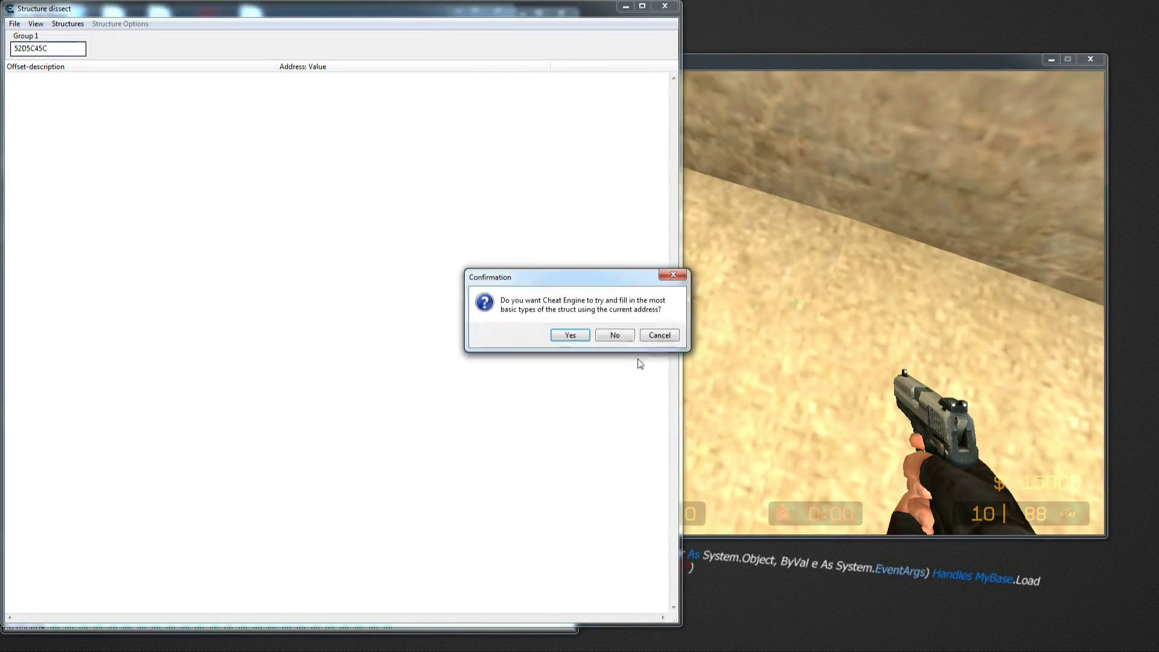
{"action": "left_click", "coordinate": [580, 336]}
{"action": "left_click", "coordinate": [649, 357]}
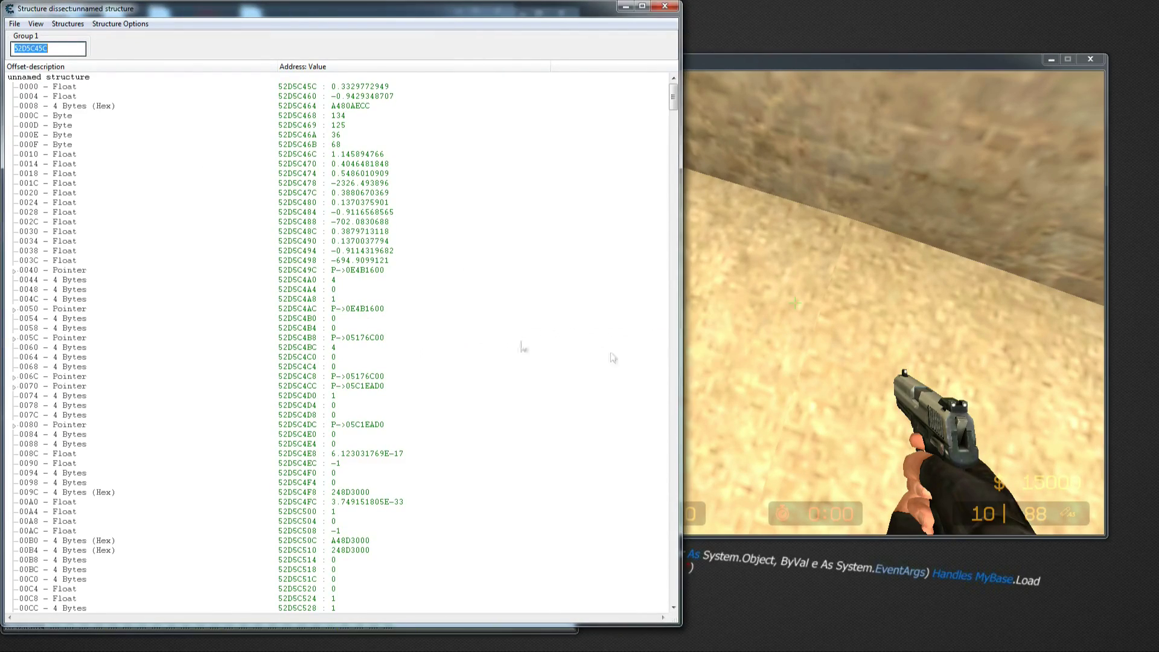
Examine the matrix floats from offset 0000 to 003C in the dissected structure, and close the structure dissector and memory viewer
{"action": "left_click", "coordinate": [273, 79]}
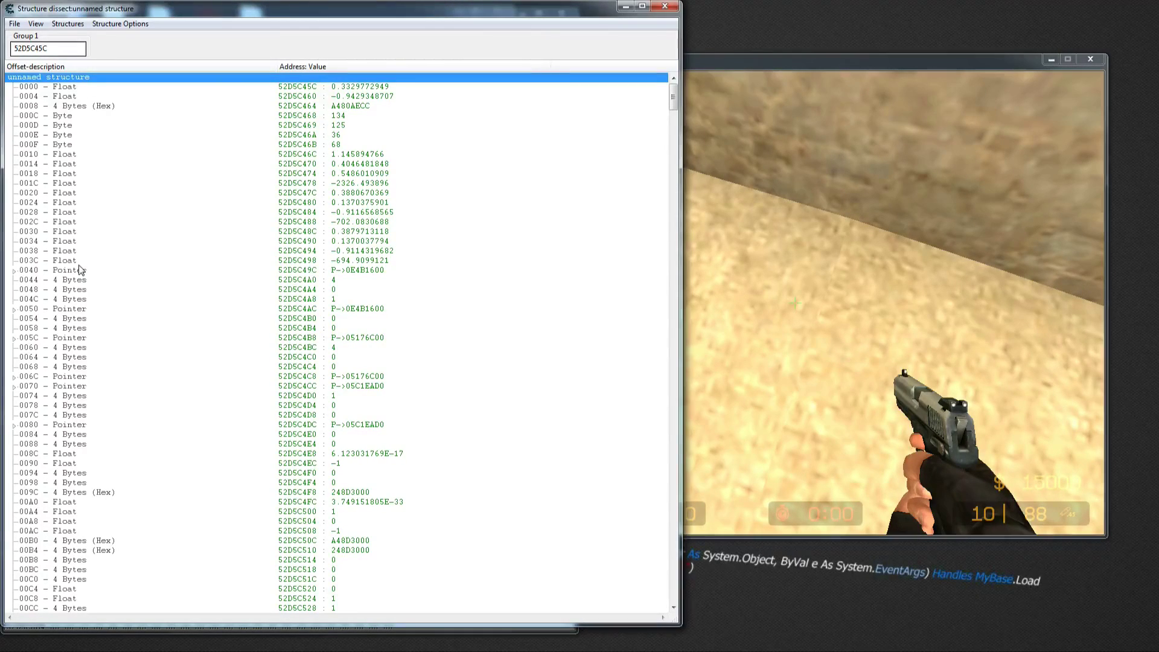
{"action": "left_click", "coordinate": [336, 263]}
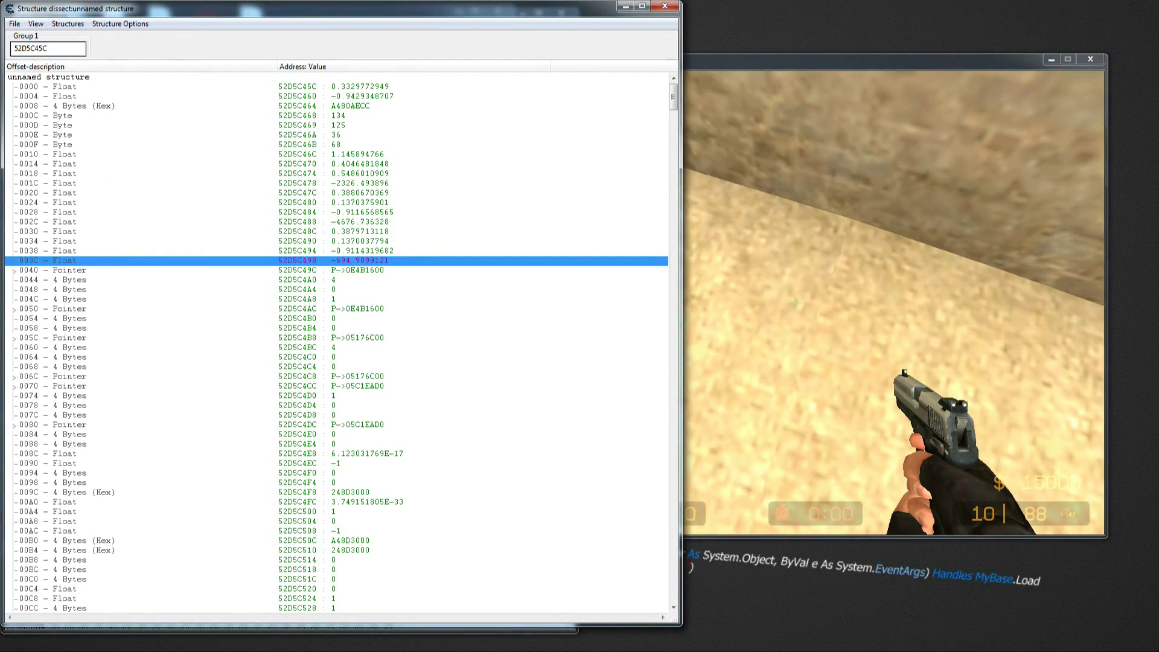
{"action": "left_click", "coordinate": [664, 6]}
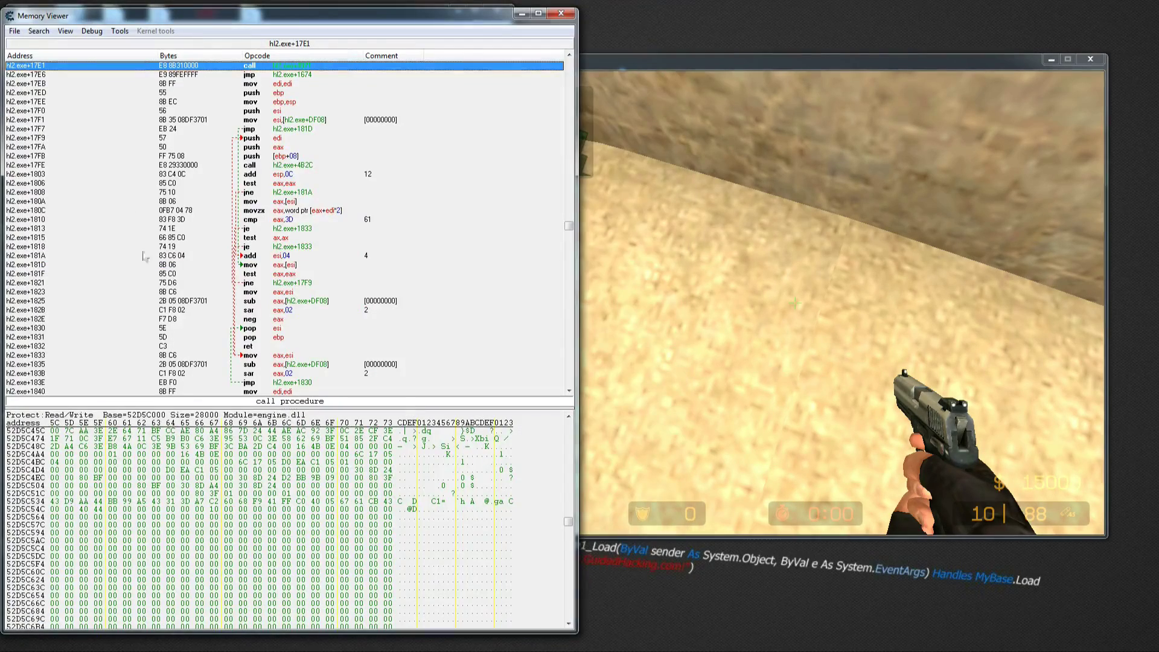
{"action": "left_click", "coordinate": [560, 13]}
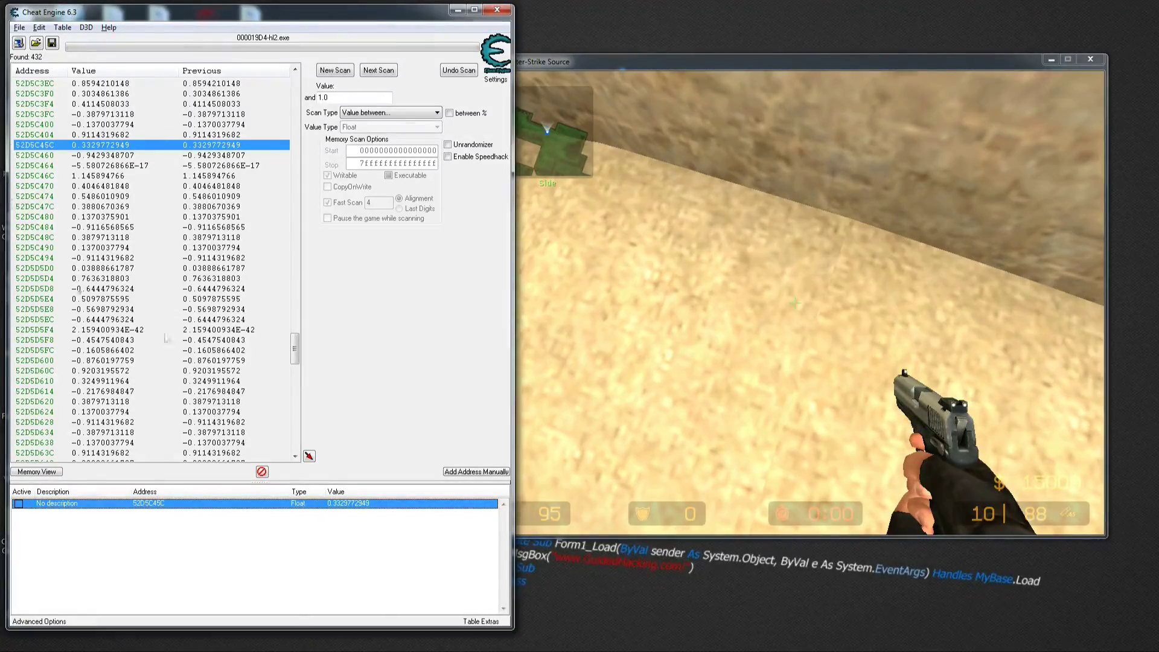
Check the offset within engine.dll in the 52D5C45C record's address details, and leave the record unchanged
{"action": "mouse_move", "coordinate": [296, 348]}
{"action": "left_mouse_down"}
{"action": "mouse_move", "coordinate": [298, 386]}
{"action": "mouse_move", "coordinate": [306, 313]}
{"action": "mouse_move", "coordinate": [306, 335]}
{"action": "left_mouse_up"}
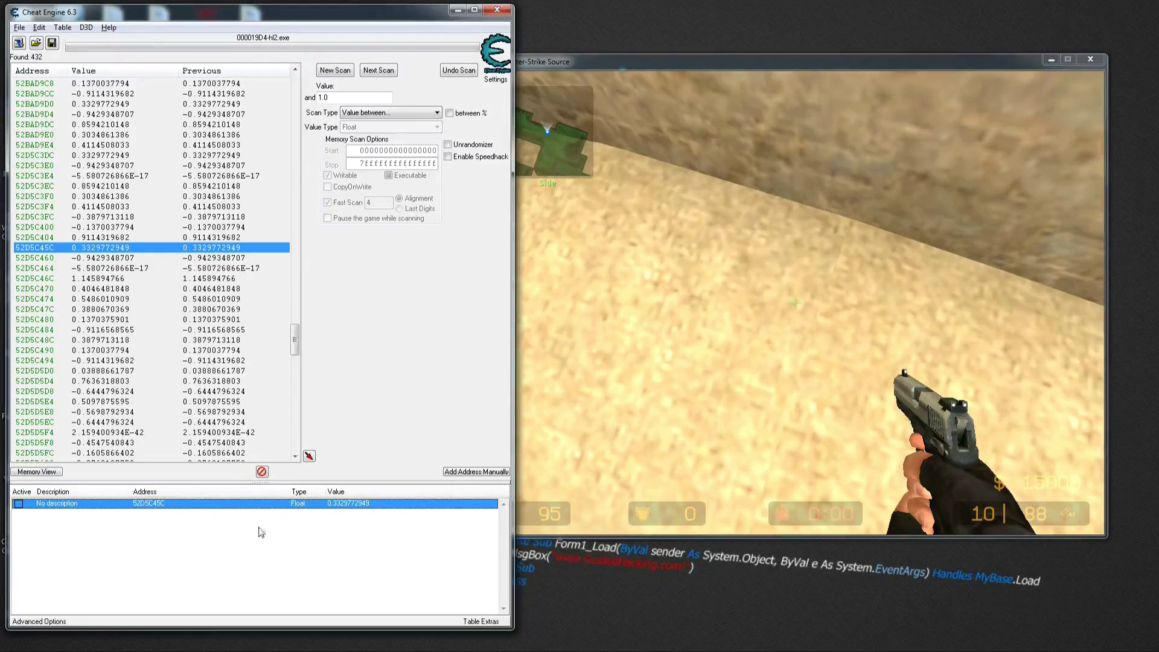
{"action": "double_click", "coordinate": [154, 509]}
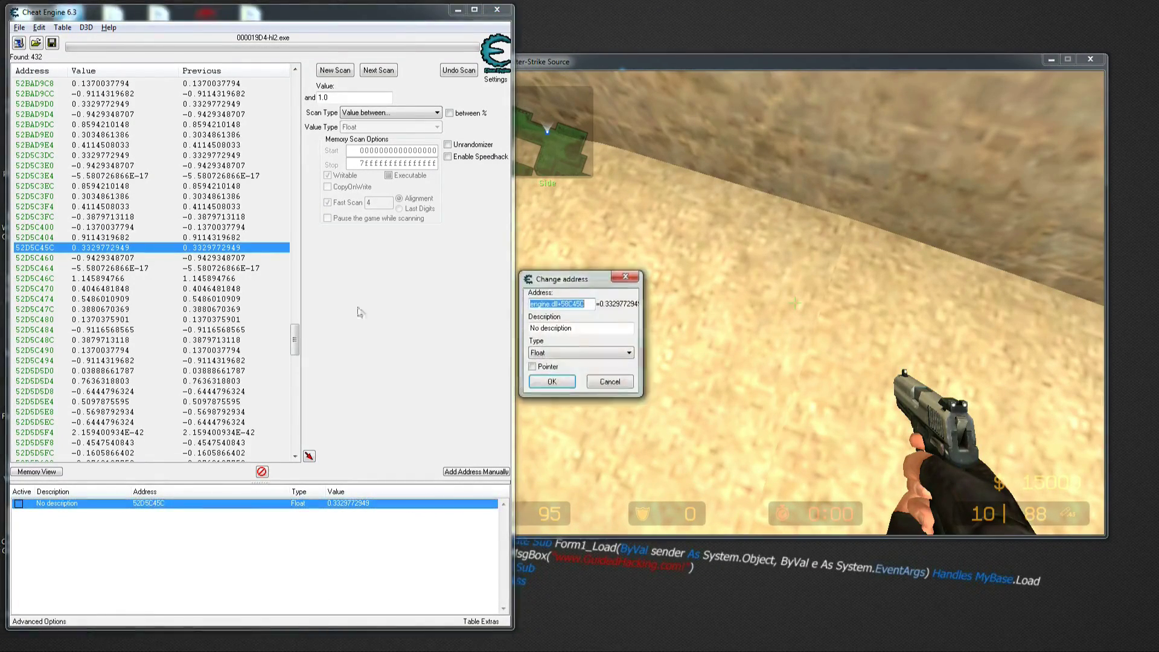
{"action": "key", "text": "End"}
{"action": "key", "text": "shift+Left"}
{"action": "key", "text": "shift+Left"}
{"action": "key", "text": "shift+Left"}
{"action": "key", "text": "shift+Left"}
{"action": "key", "text": "shift+Left"}
{"action": "key", "text": "shift+Left"}
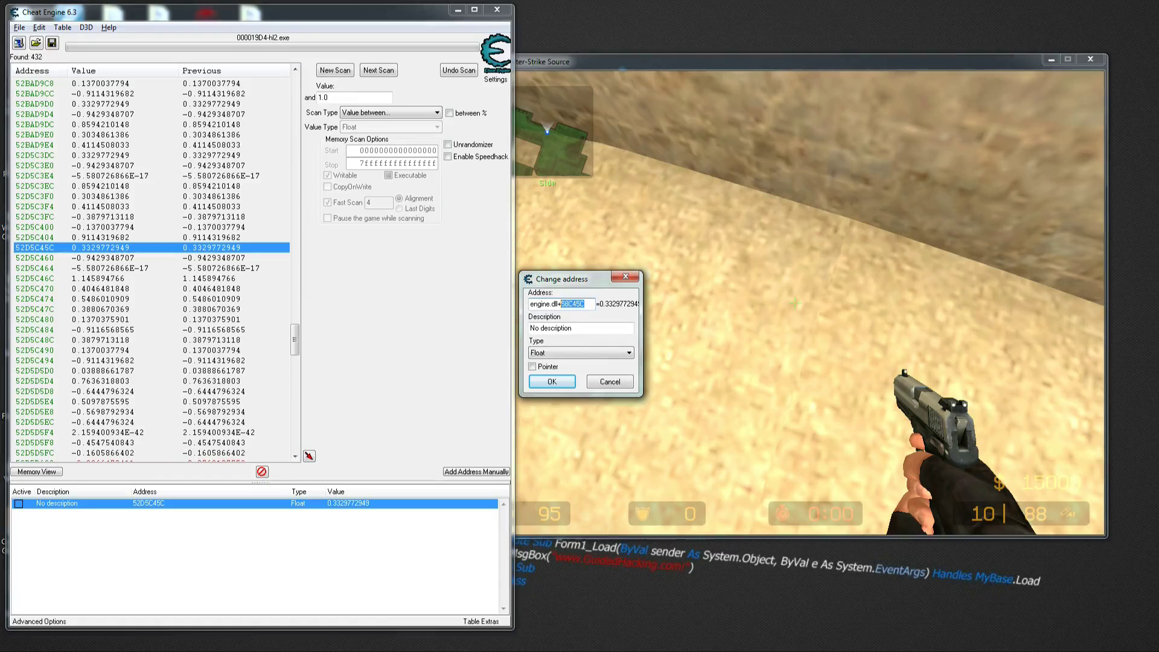
{"action": "left_click", "coordinate": [597, 379]}
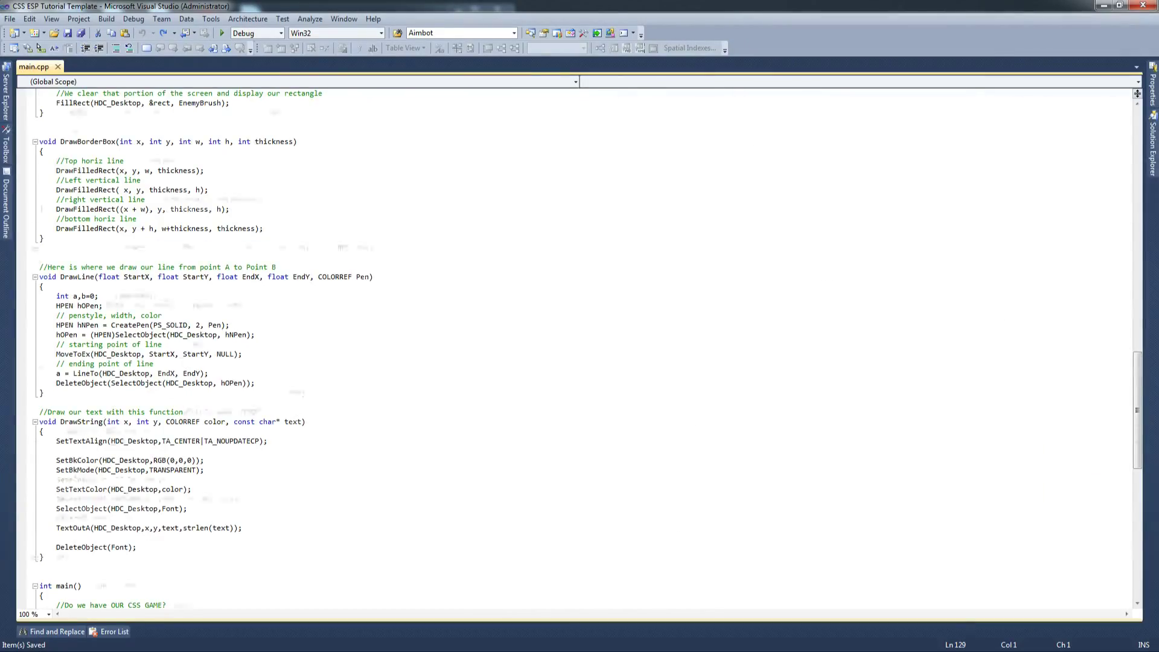
In Visual Studio's CSS ESP Tutorial Template, add four blank lines after the NumOfPlayers read in MyPlayer_t's ReadInformation function
{"action": "scroll", "coordinate": [580, 344], "scroll_direction": "up", "scroll_amount": 3}
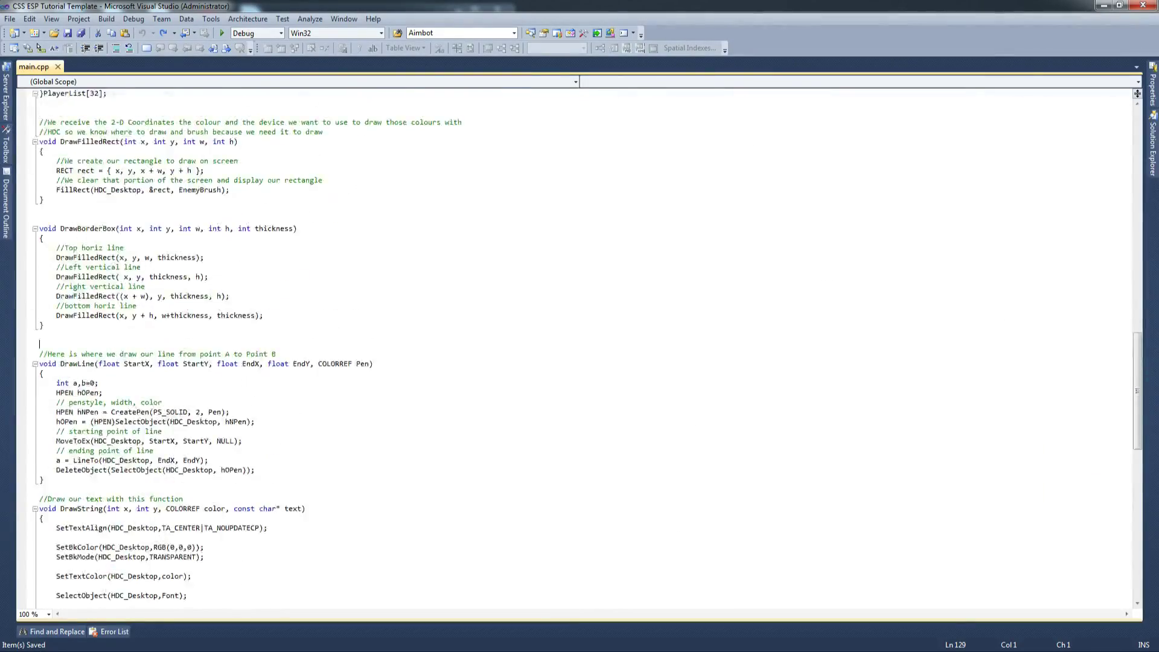
{"action": "scroll", "coordinate": [579, 344], "scroll_direction": "up", "scroll_amount": 20}
{"action": "scroll", "coordinate": [580, 344], "scroll_direction": "up", "scroll_amount": 4}
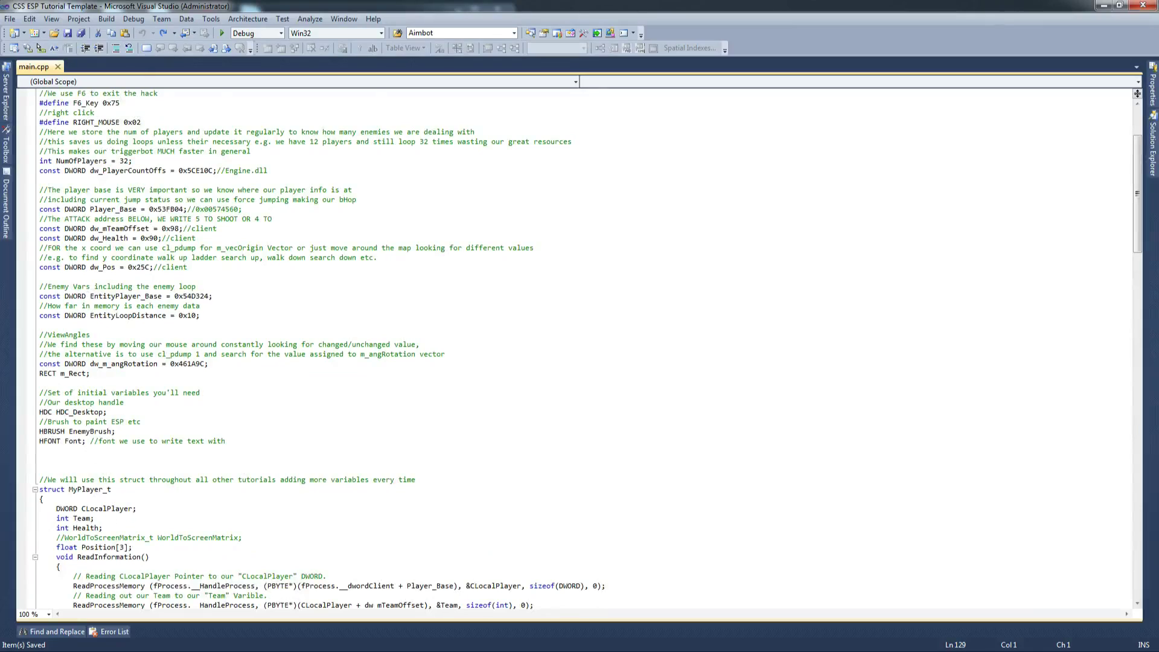
{"action": "scroll", "coordinate": [580, 344], "scroll_direction": "down", "scroll_amount": 5}
{"action": "scroll", "coordinate": [579, 344], "scroll_direction": "down", "scroll_amount": 1}
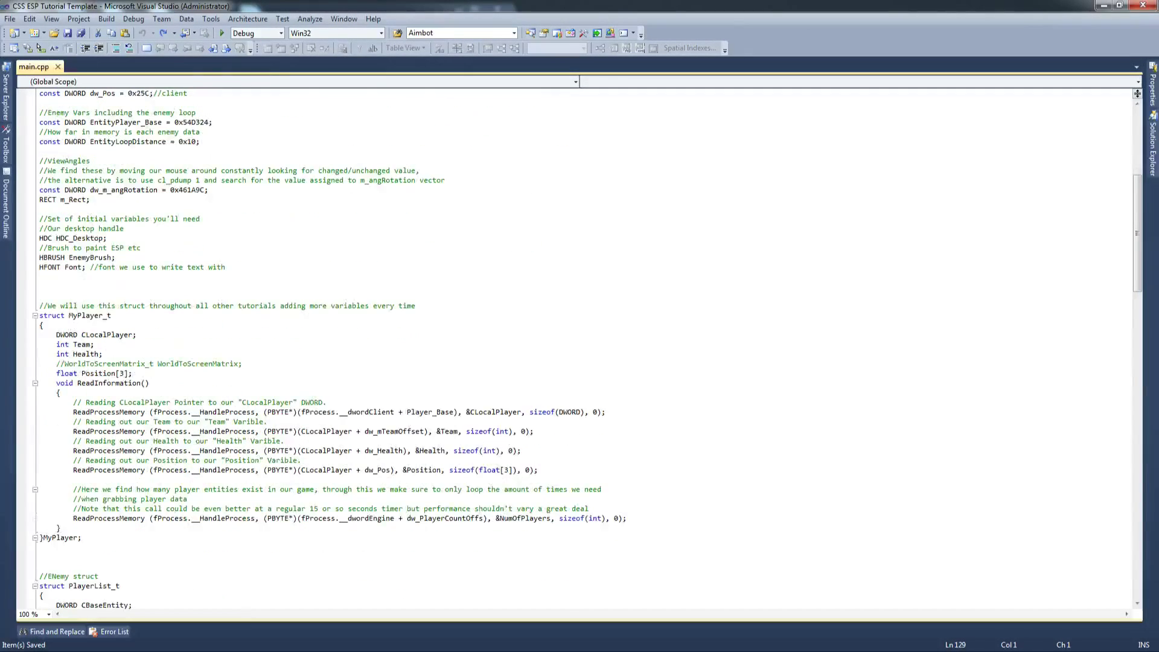
{"action": "left_click", "coordinate": [627, 518]}
{"action": "key", "text": "Return"}
{"action": "key", "text": "Return"}
{"action": "key", "text": "Return"}
{"action": "key", "text": "Return"}
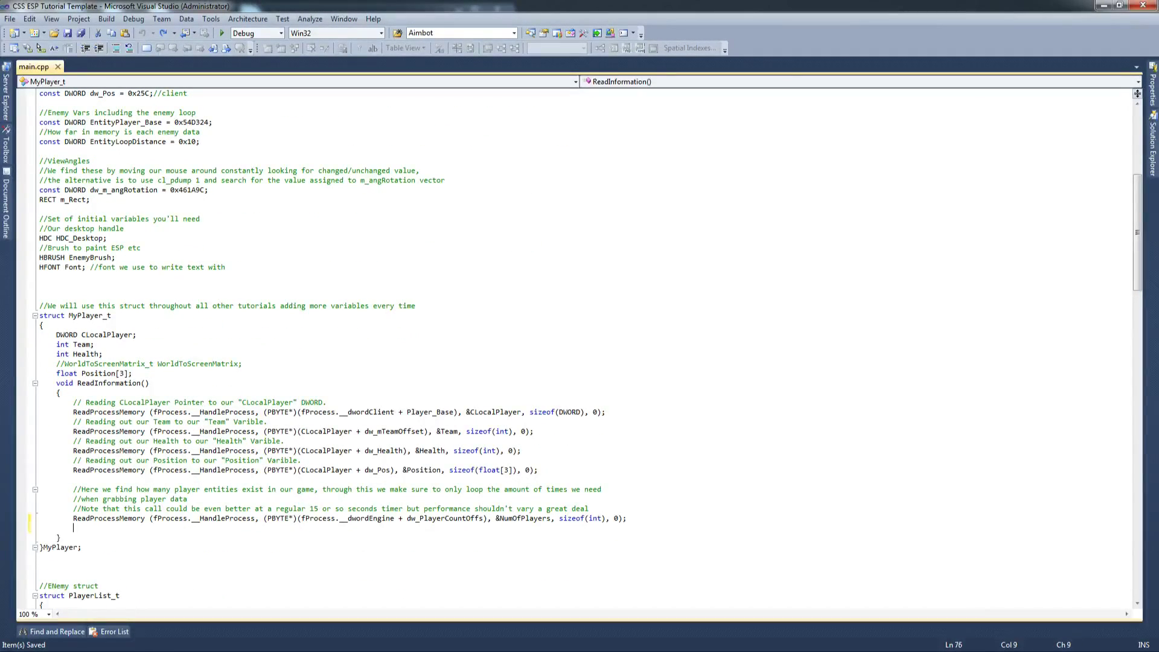
{"action": "scroll", "coordinate": [579, 344], "scroll_direction": "down", "scroll_amount": 4}
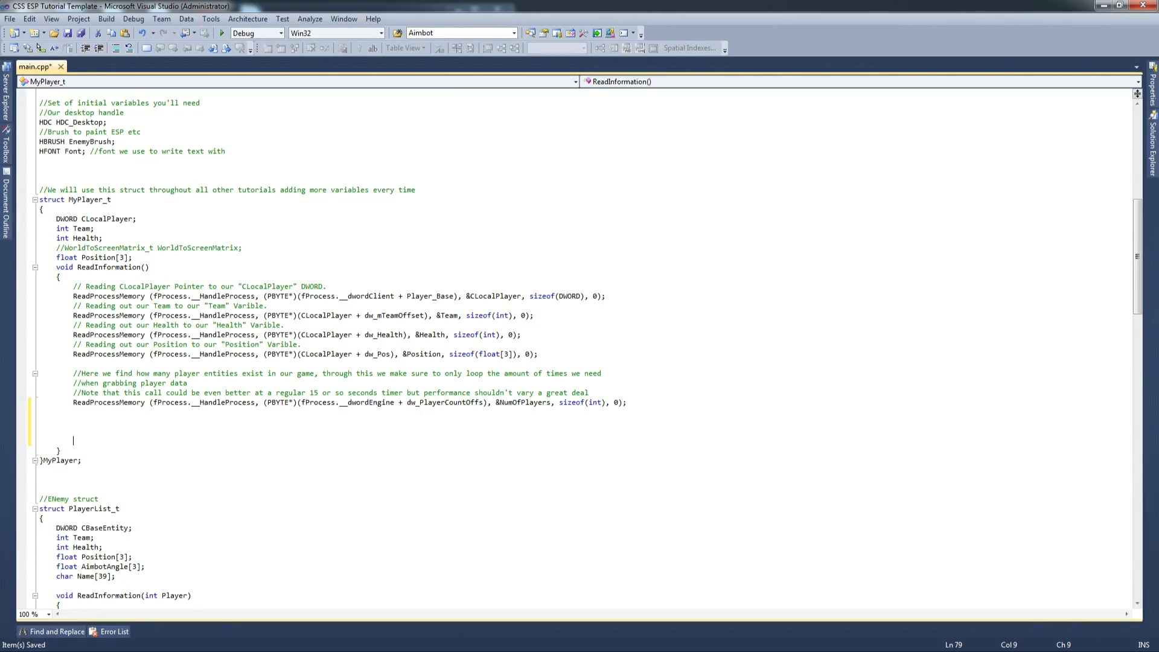
Note the matrix location Engine.dll+0x58C45C as a comment on the new line in ReadInformation and save main.cpp
{"action": "type", "text": "//58C45C"}
{"action": "key", "text": "ctrl+s"}
{"action": "type", "text": "0X"}
{"action": "type", "text": "Engine.d"}
{"action": "type", "text": "ll+0x58C45C"}
{"action": "key", "text": "ctrl+s"}
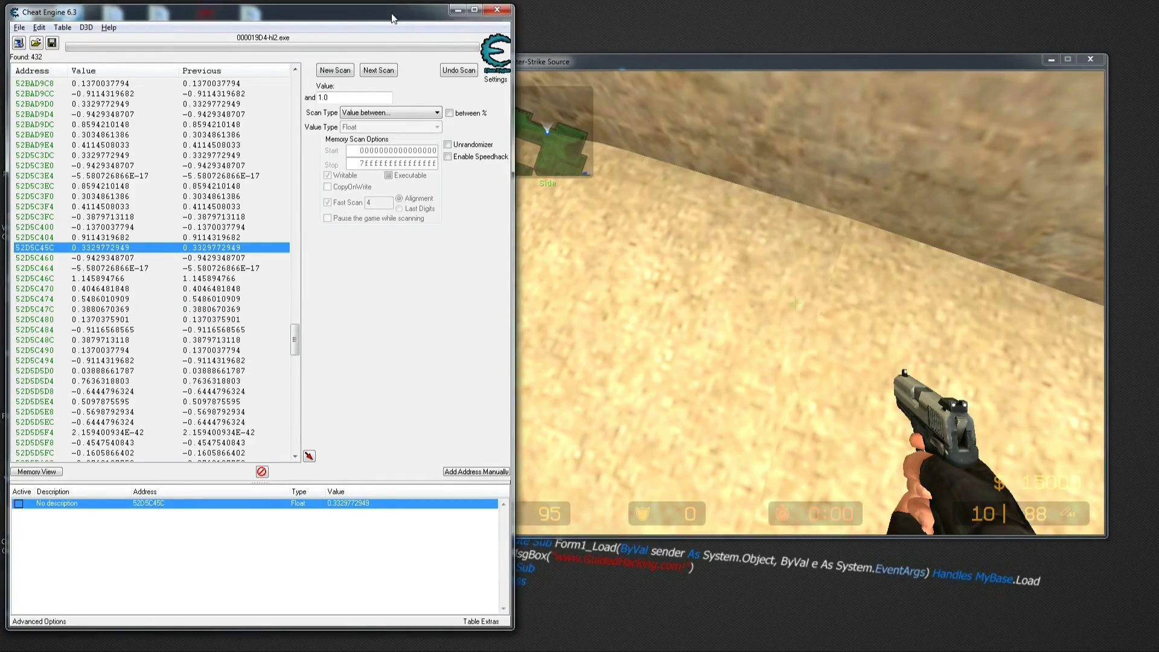
Review the dw_vMatrix and dw_antiFlick declarations in the CSS ESP Tutorial project, and return to Cheat Engine
{"action": "mouse_move", "coordinate": [392, 16]}
{"action": "left_mouse_down"}
{"action": "mouse_move", "coordinate": [381, 32]}
{"action": "mouse_move", "coordinate": [392, 17]}
{"action": "left_mouse_up"}
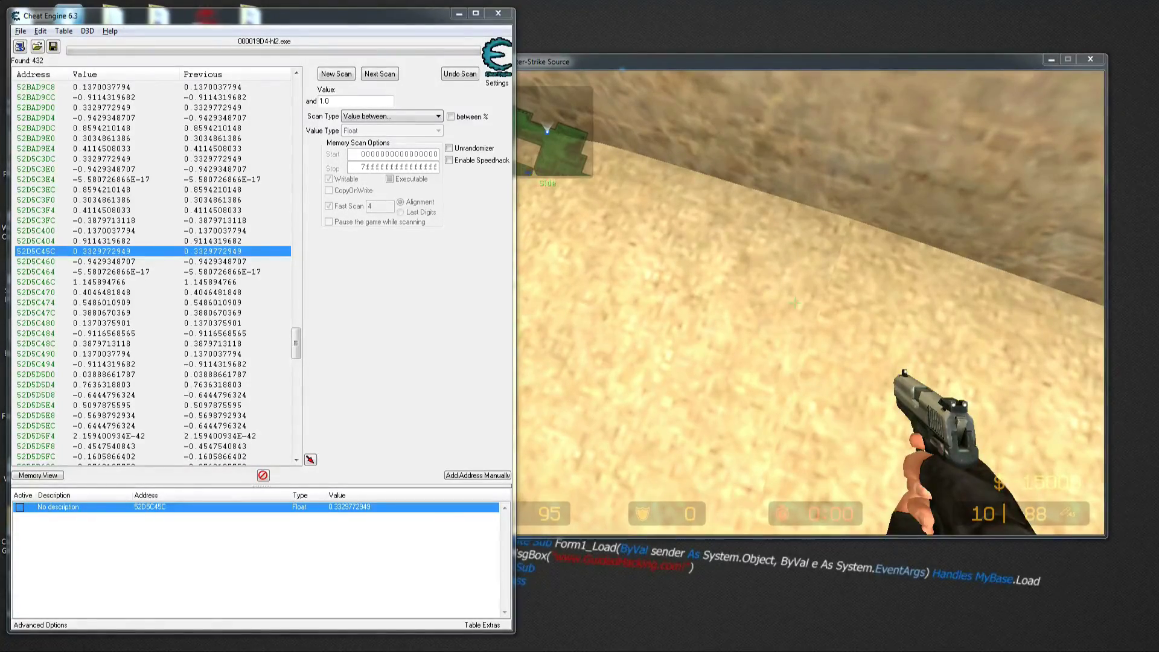
{"action": "key", "text": "alt+Tab"}
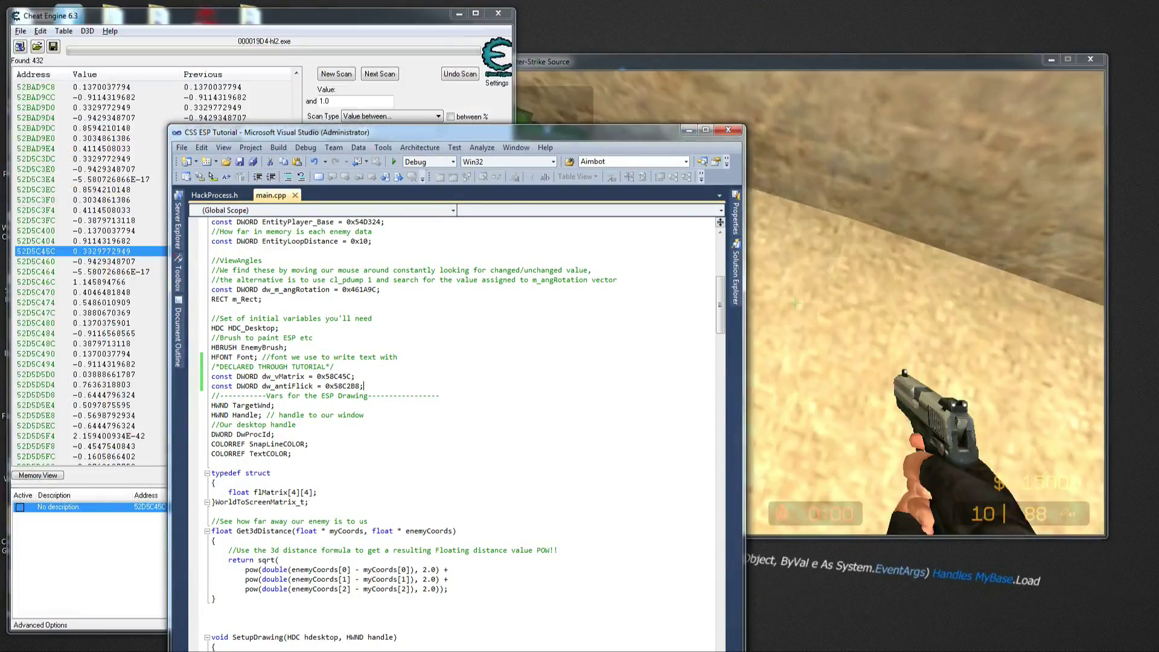
{"action": "scroll", "coordinate": [353, 148], "scroll_direction": "up", "scroll_amount": 4}
{"action": "key", "text": "super+Down"}
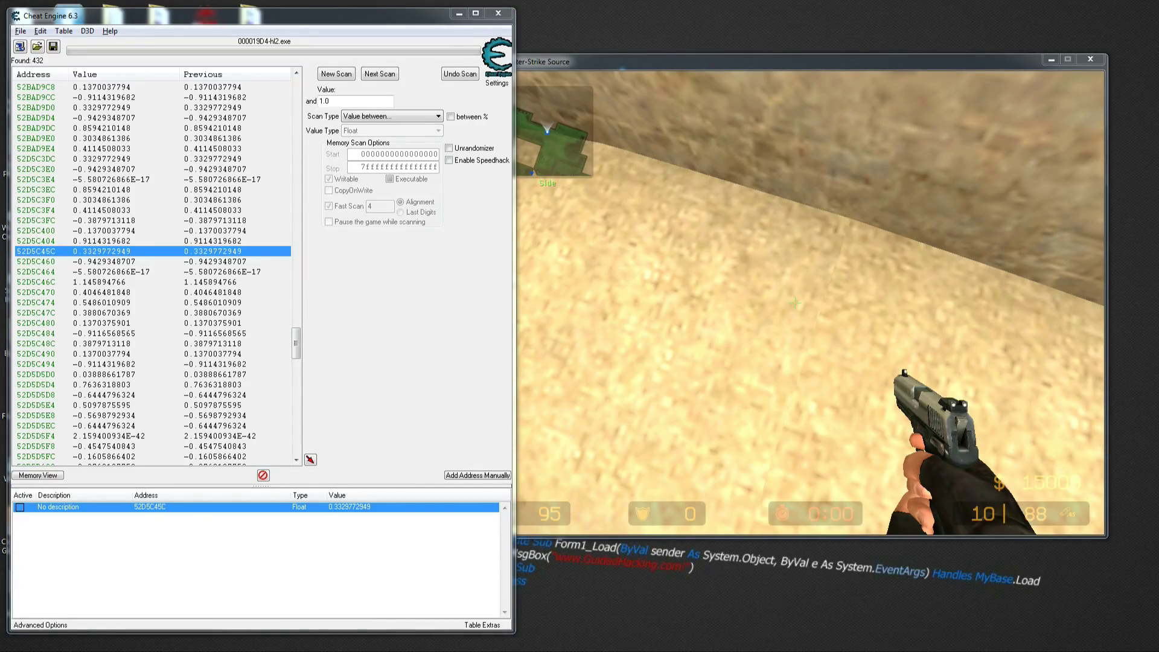
Select the 52D5C46C result and switch to Counter-Strike Source to watch the scanned values while shooting, turning and reloading
{"action": "left_click", "coordinate": [152, 282]}
{"action": "left_click", "coordinate": [795, 303]}
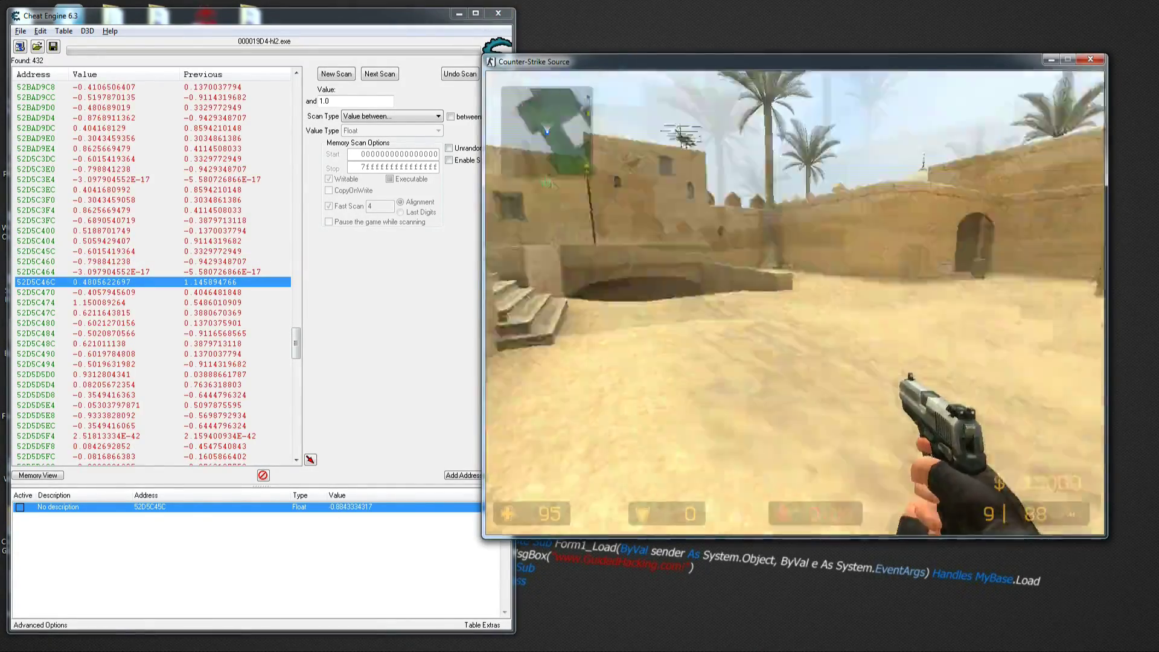
{"action": "left_click", "coordinate": [795, 301]}
{"action": "left_click", "coordinate": [795, 301]}
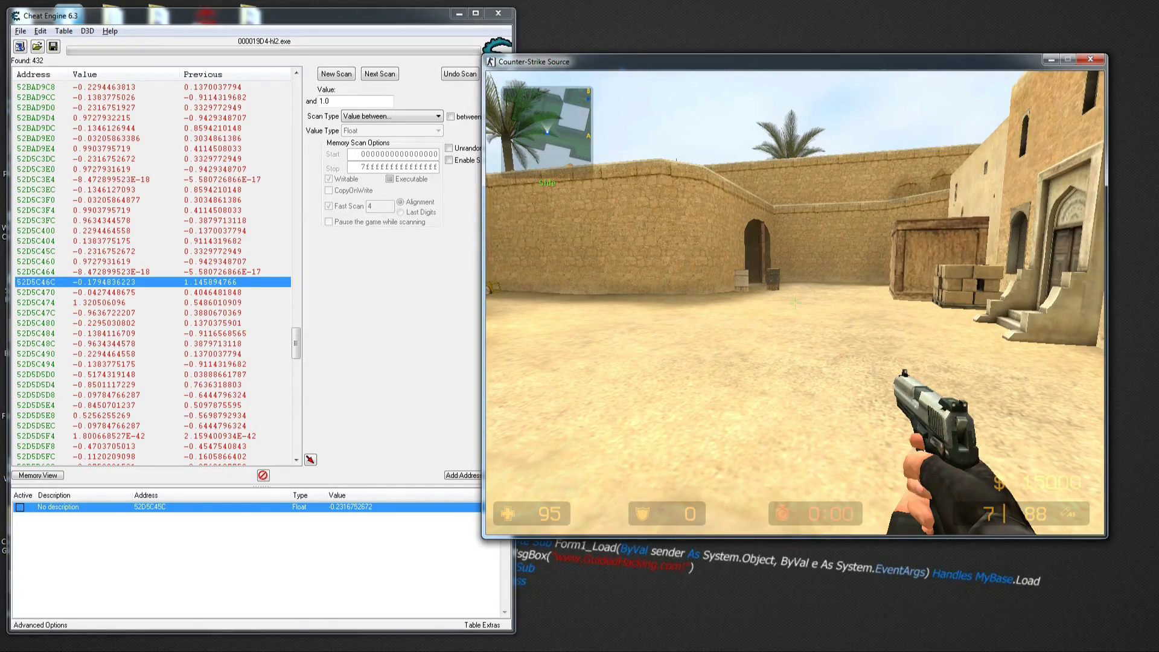
{"action": "key", "text": "w"}
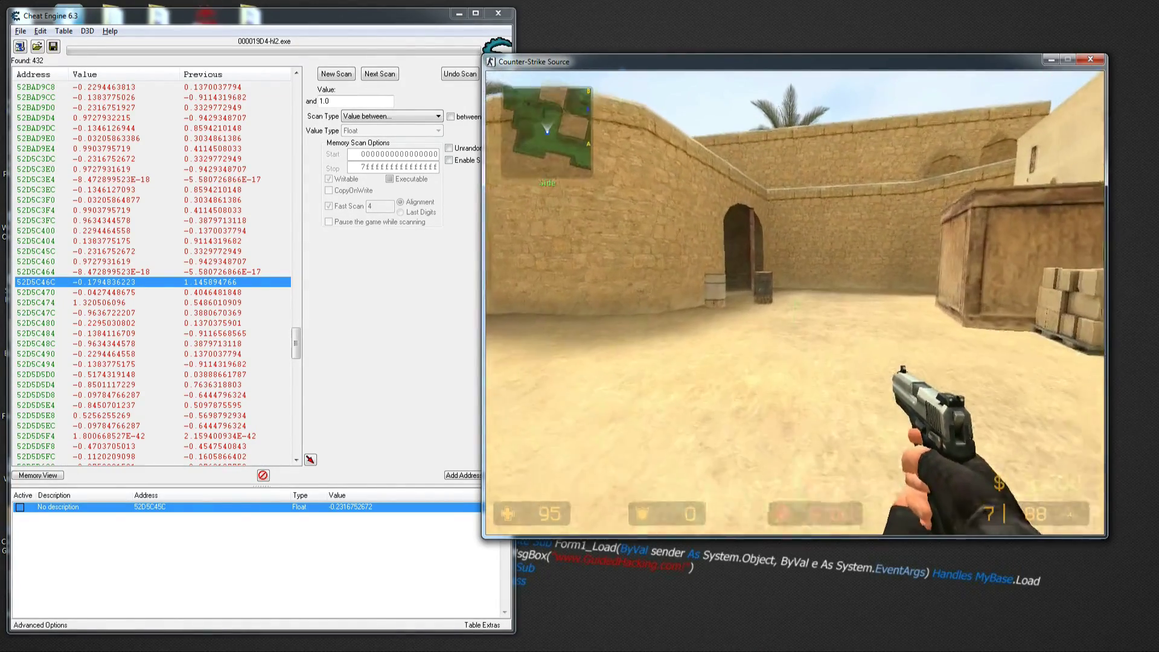
{"action": "key", "text": "s"}
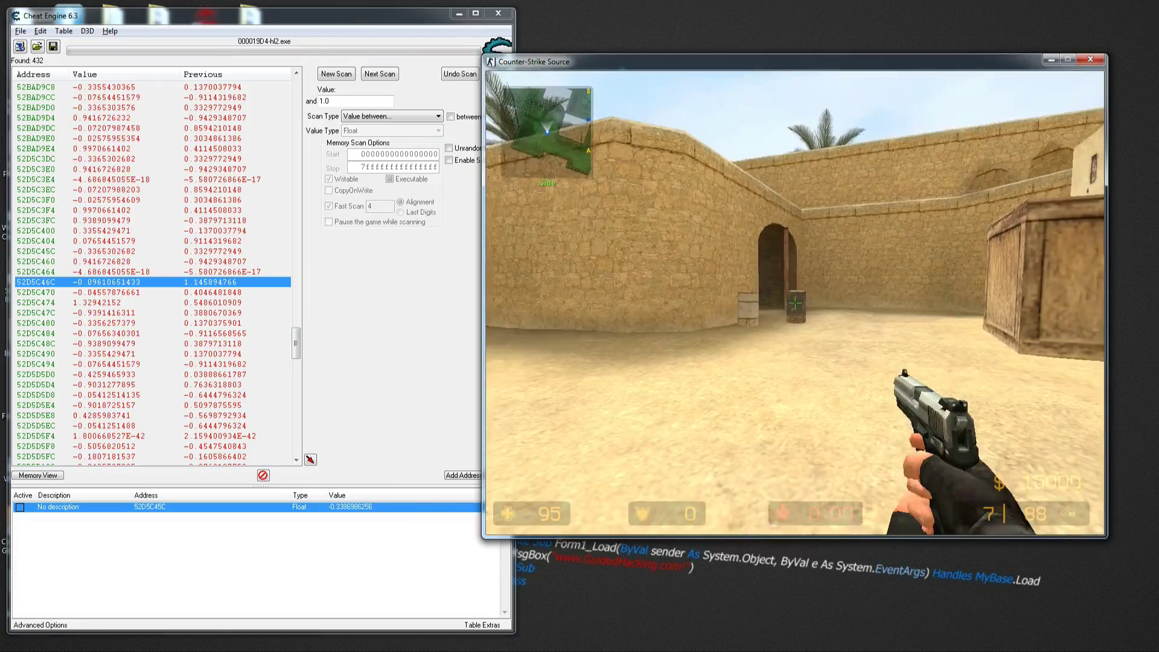
{"action": "key", "text": "s"}
{"action": "left_click", "coordinate": [795, 303]}
{"action": "left_click", "coordinate": [795, 302]}
{"action": "left_click", "coordinate": [795, 302]}
{"action": "left_click", "coordinate": [795, 302]}
{"action": "key", "text": "r"}
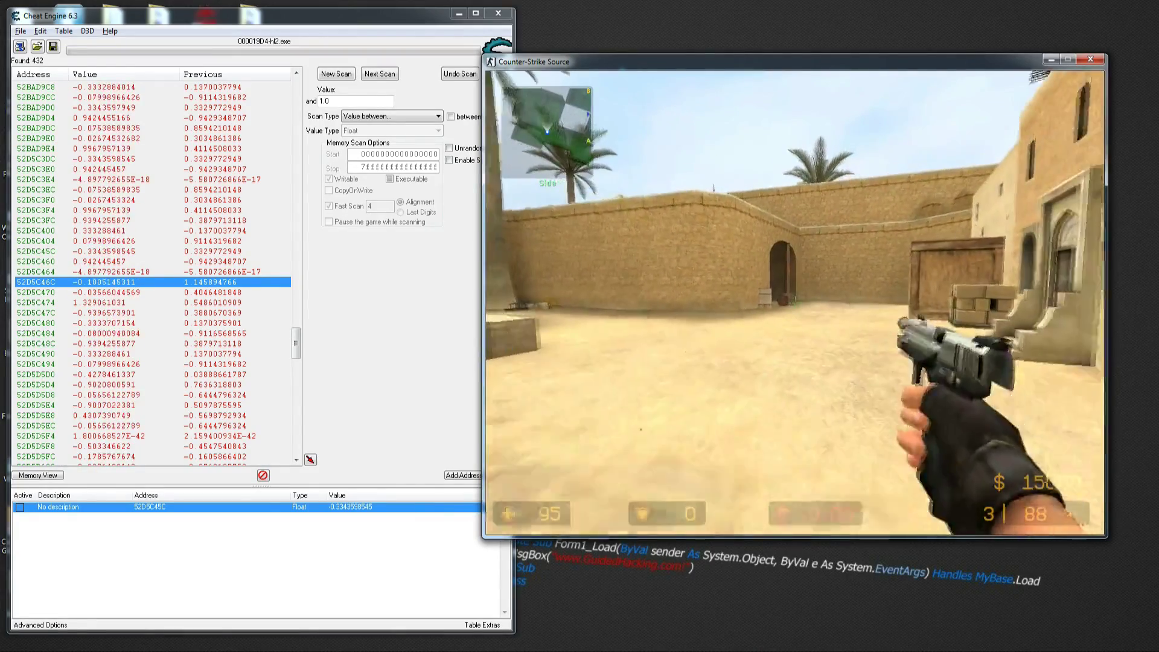
Walk the player around the Counter-Strike Source map and watch how the values around 52D5C46C in the scan results respond to movement
{"action": "key", "text": "w"}
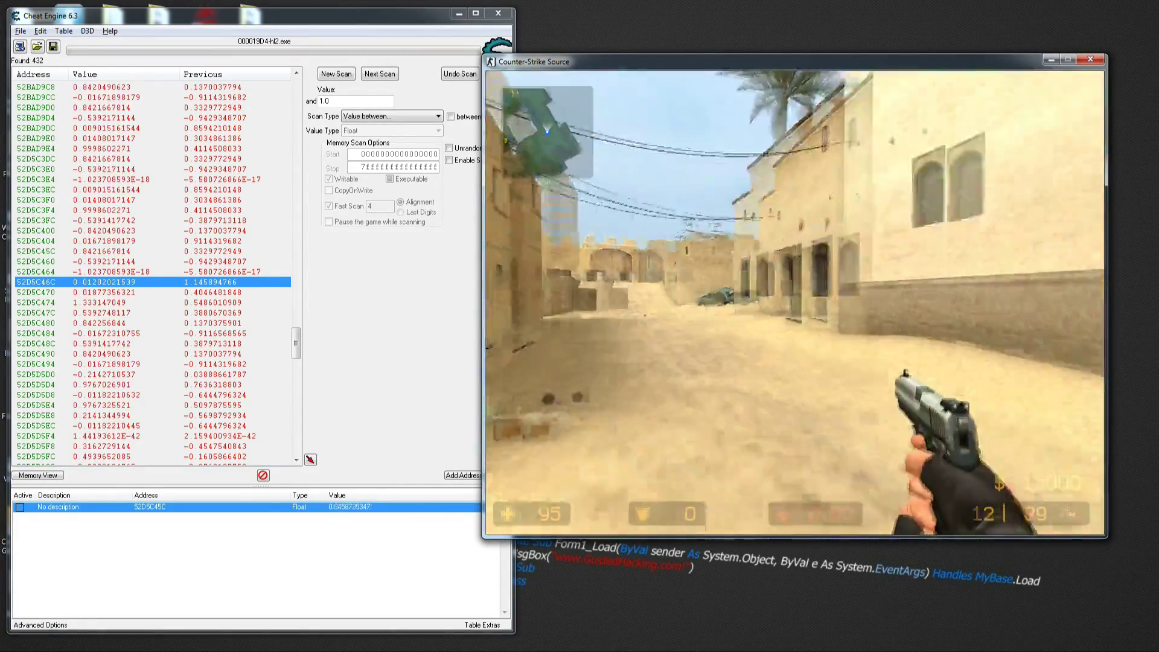
{"action": "key", "text": "w"}
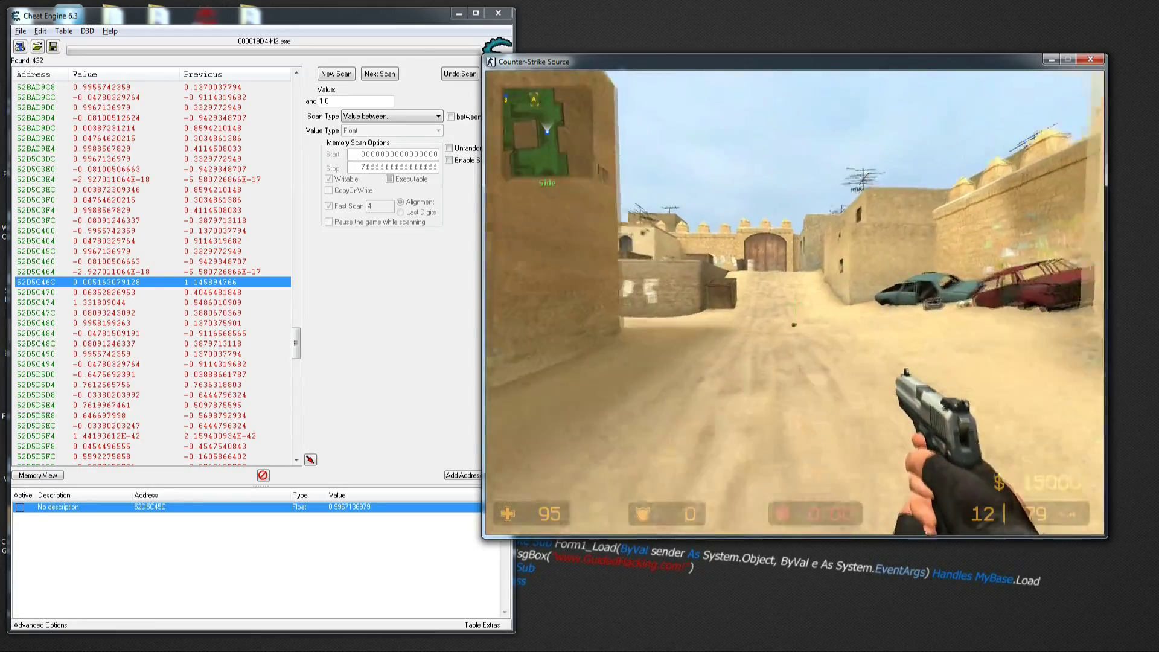
{"action": "key", "text": "w"}
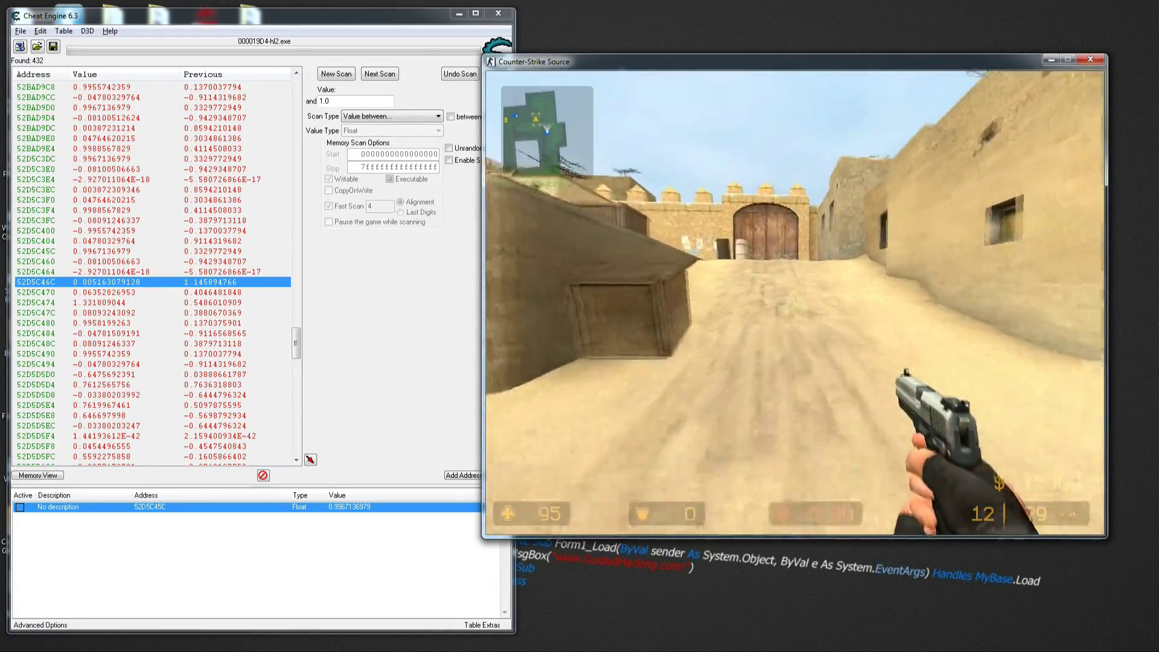
{"action": "key", "text": "w"}
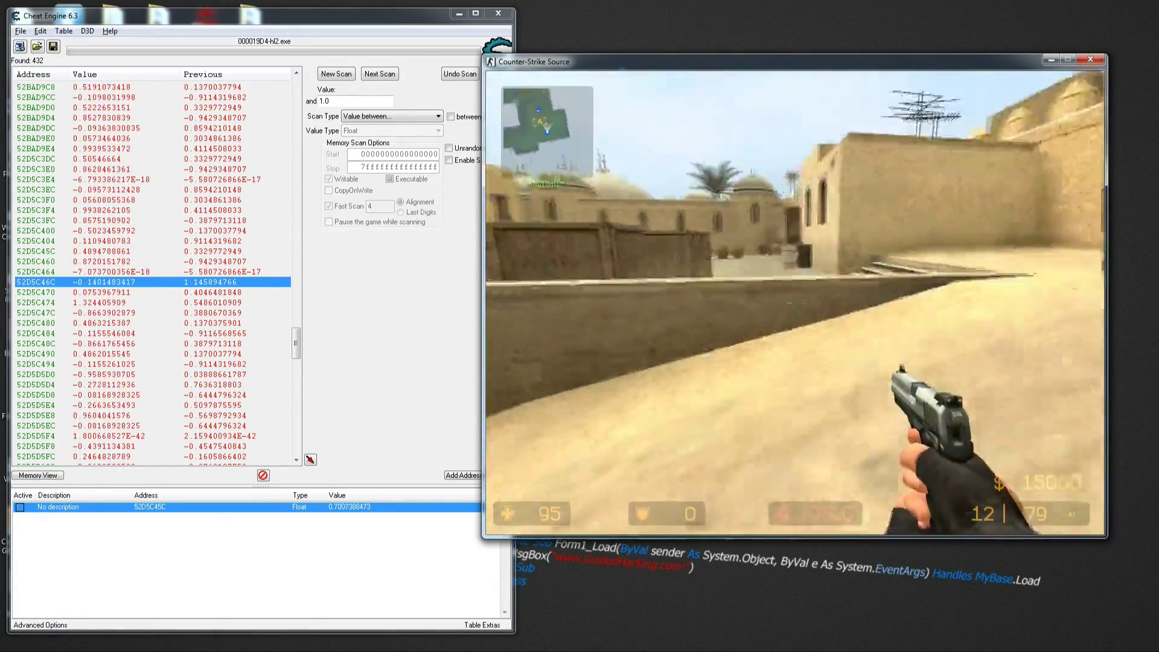
{"action": "key", "text": "w"}
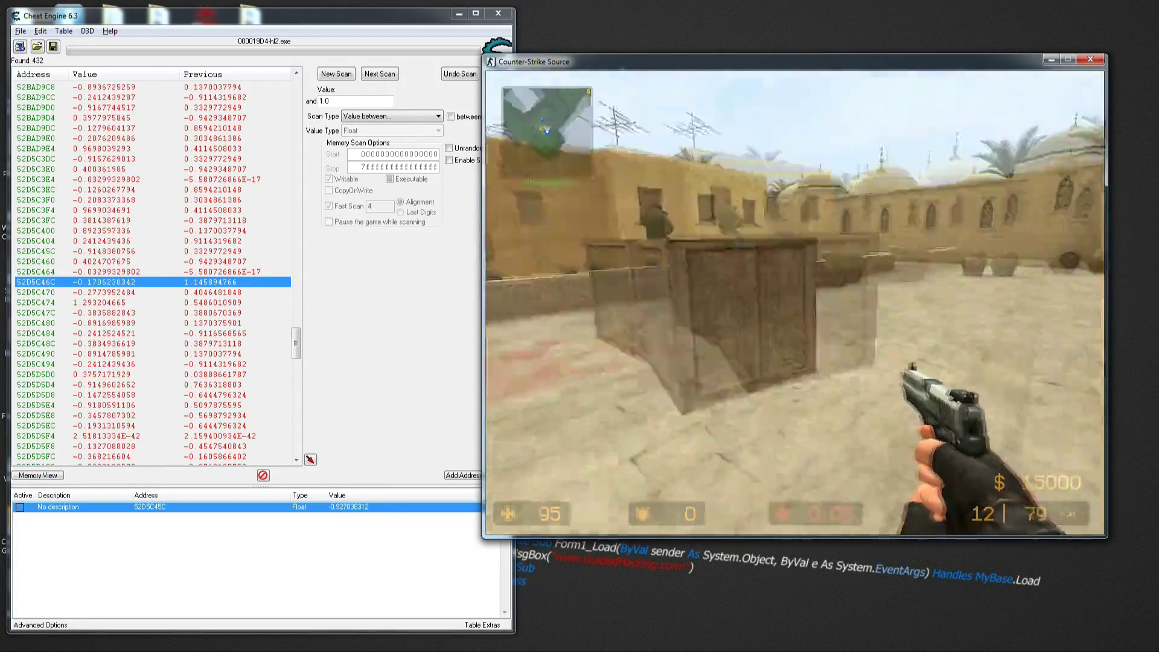
{"action": "key", "text": "w"}
{"action": "key", "text": "space"}
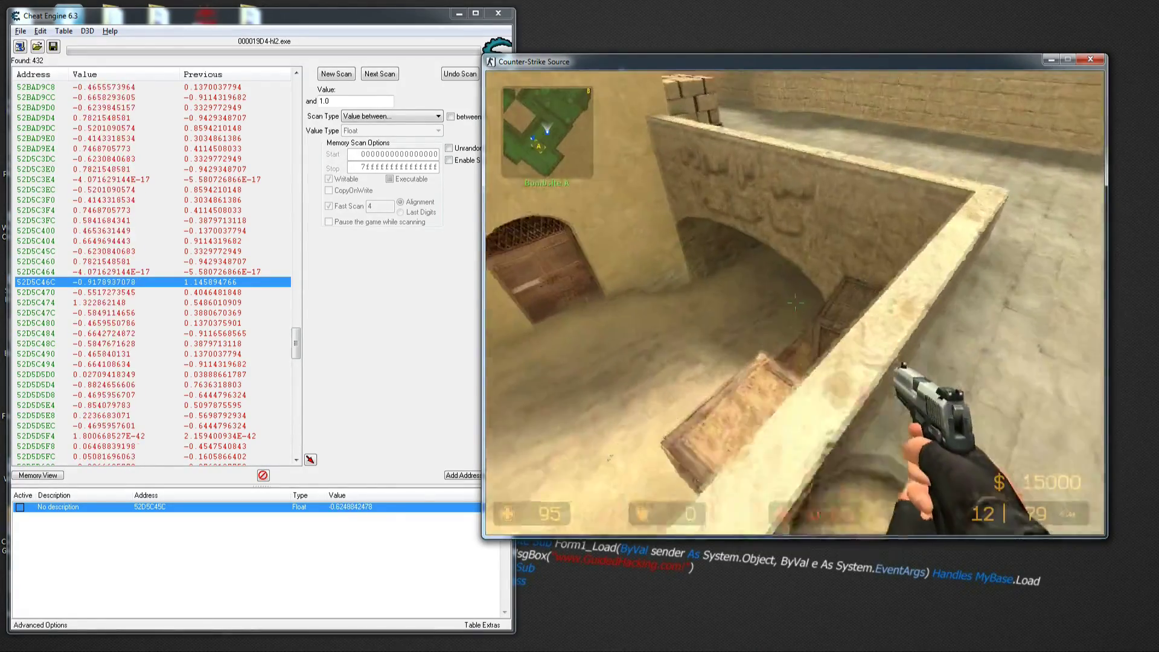
{"action": "key", "text": "w"}
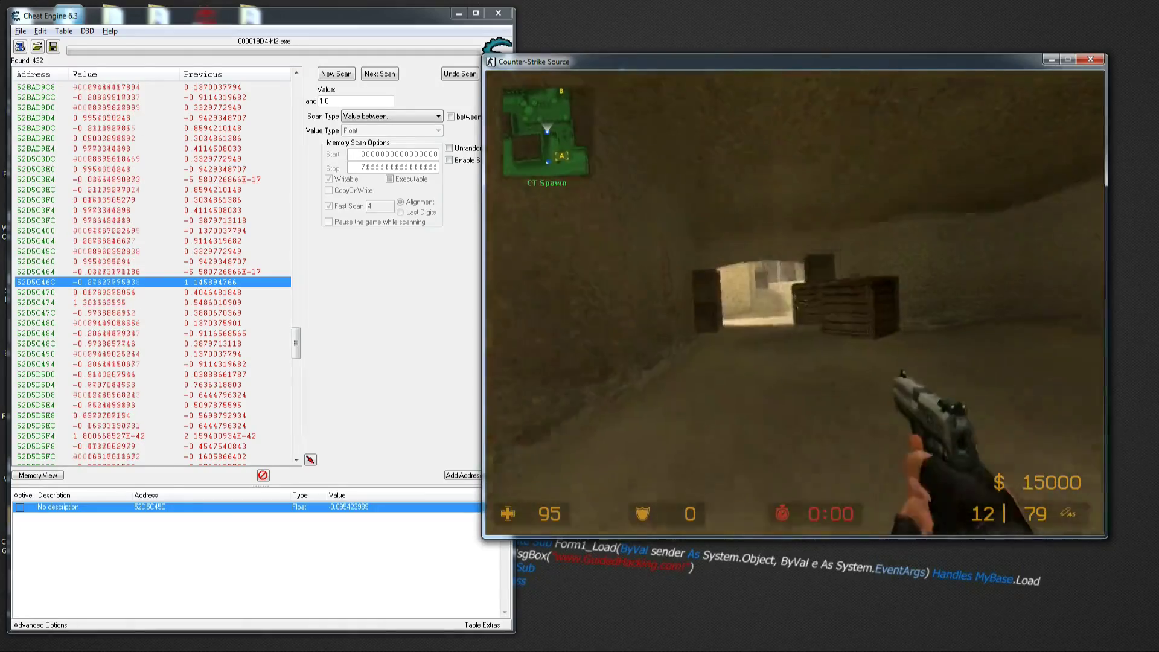
{"action": "key", "text": "w"}
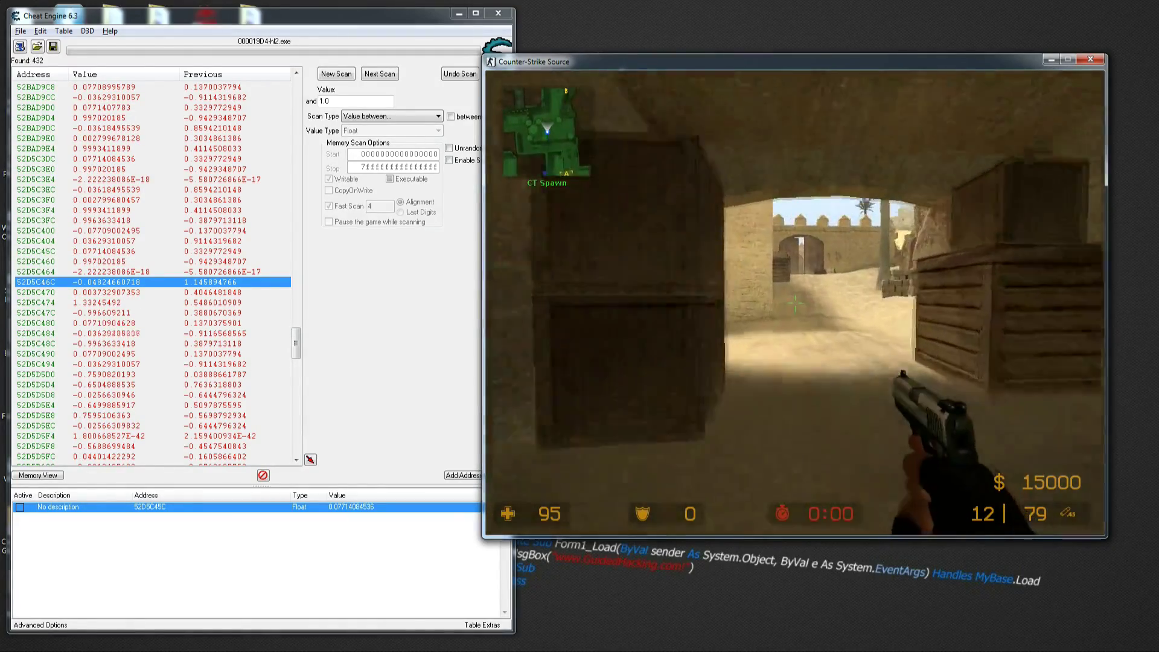
{"action": "key", "text": "w"}
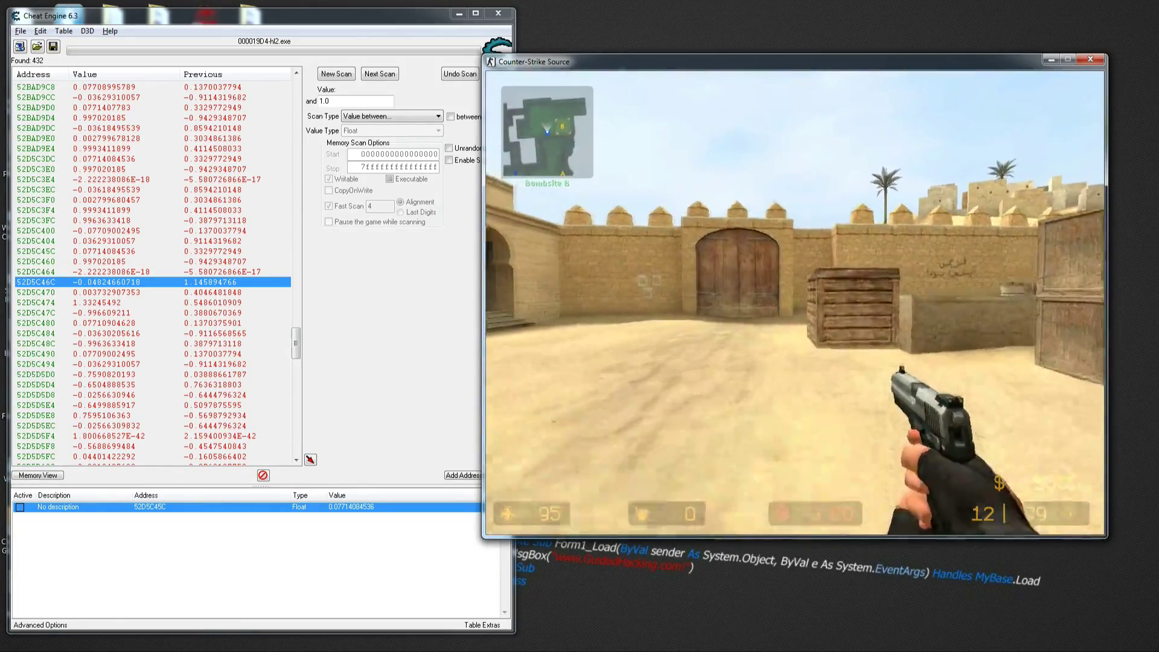
{"action": "key", "text": "w"}
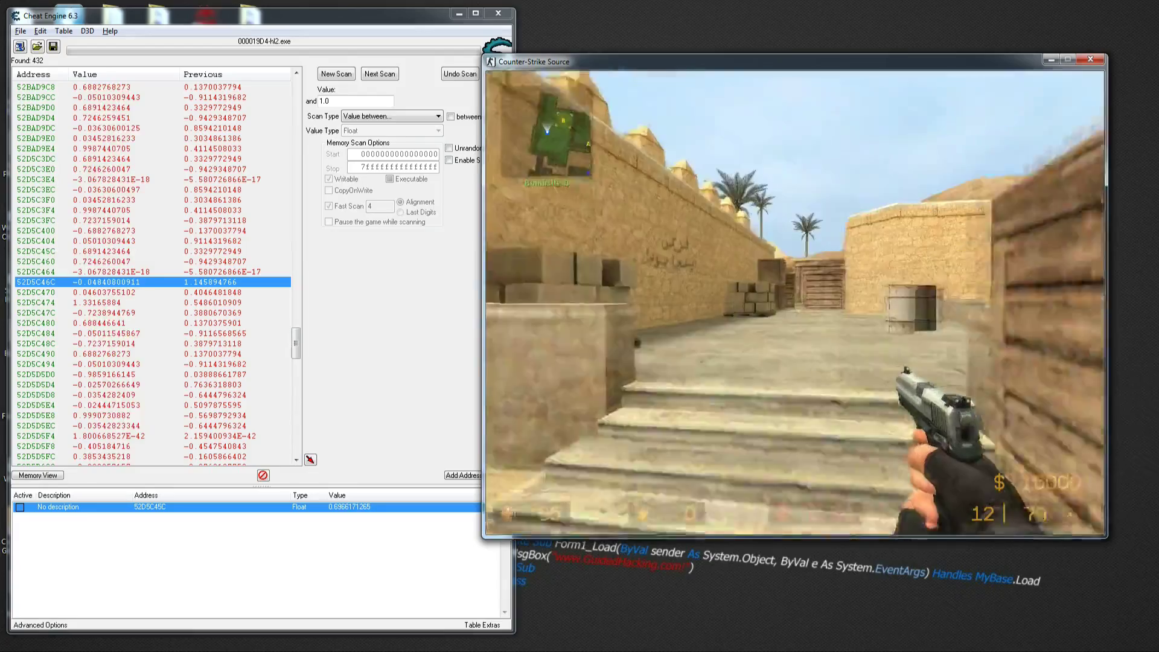
{"action": "key", "text": "w"}
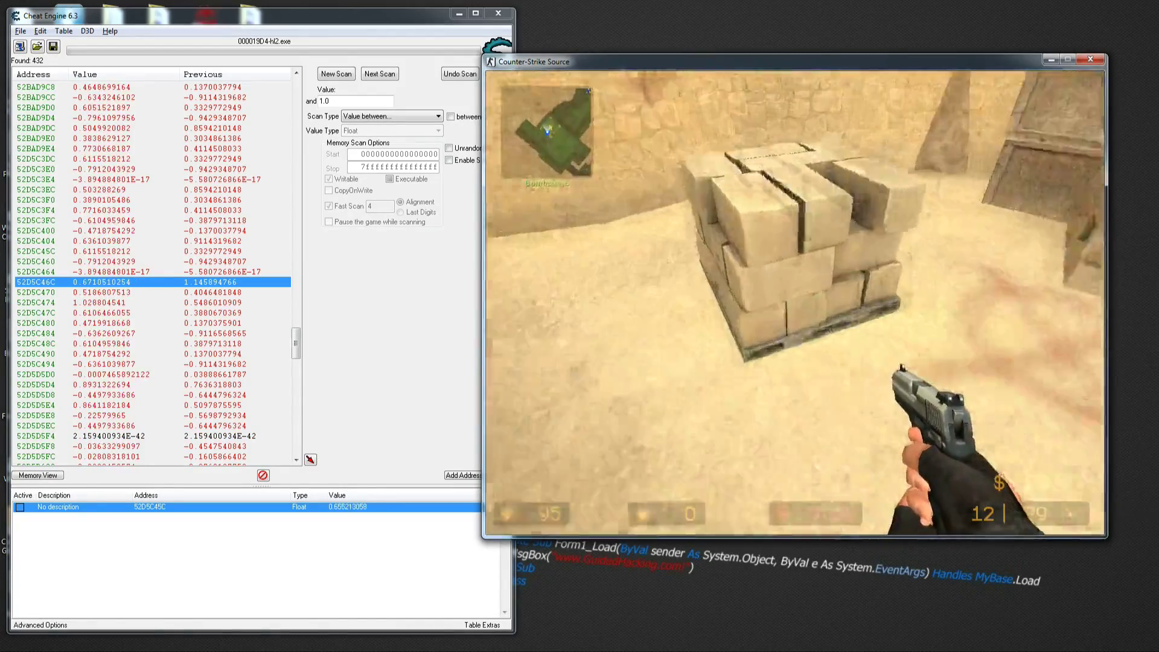
{"action": "key", "text": "w"}
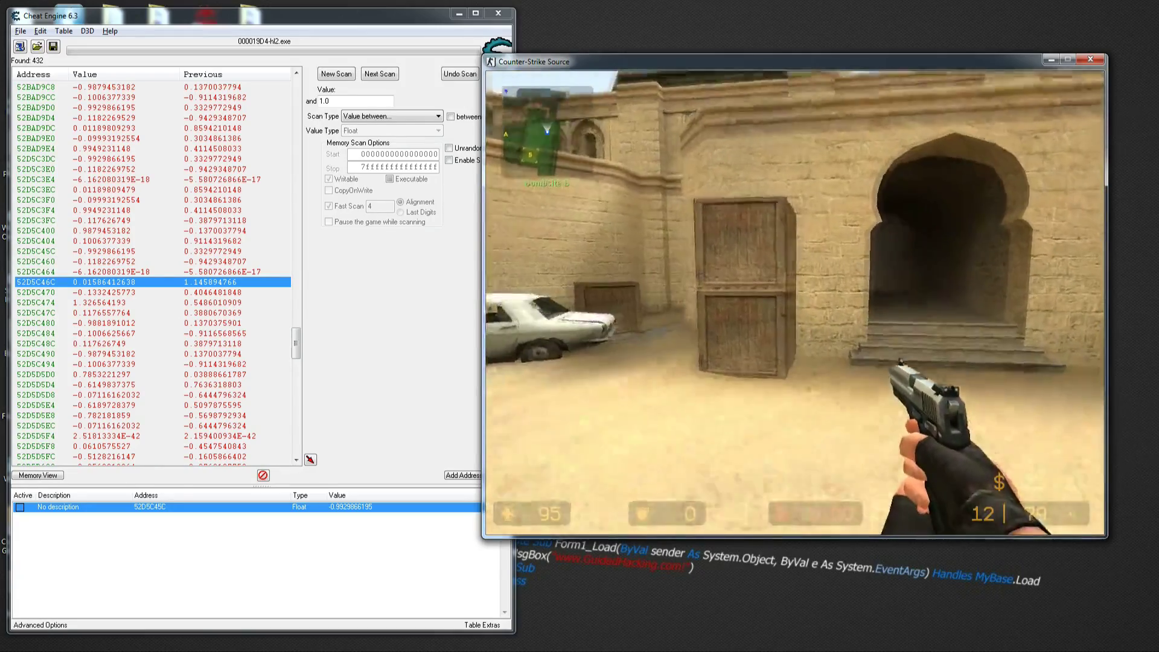
{"action": "key", "text": "w"}
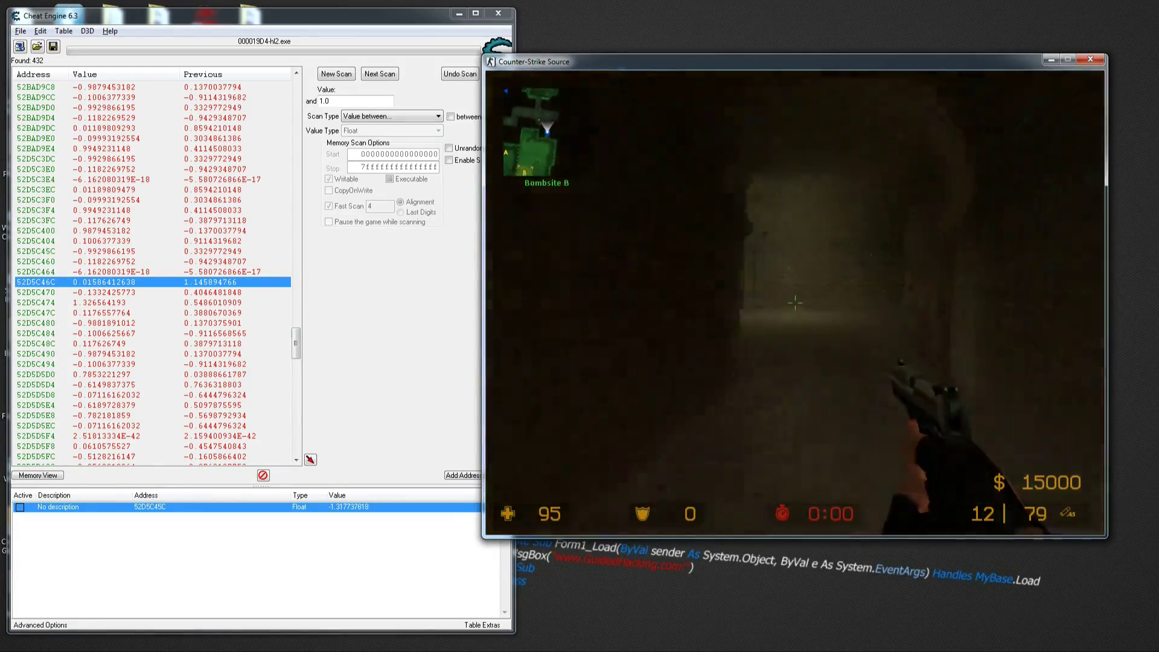
{"action": "key", "text": "w"}
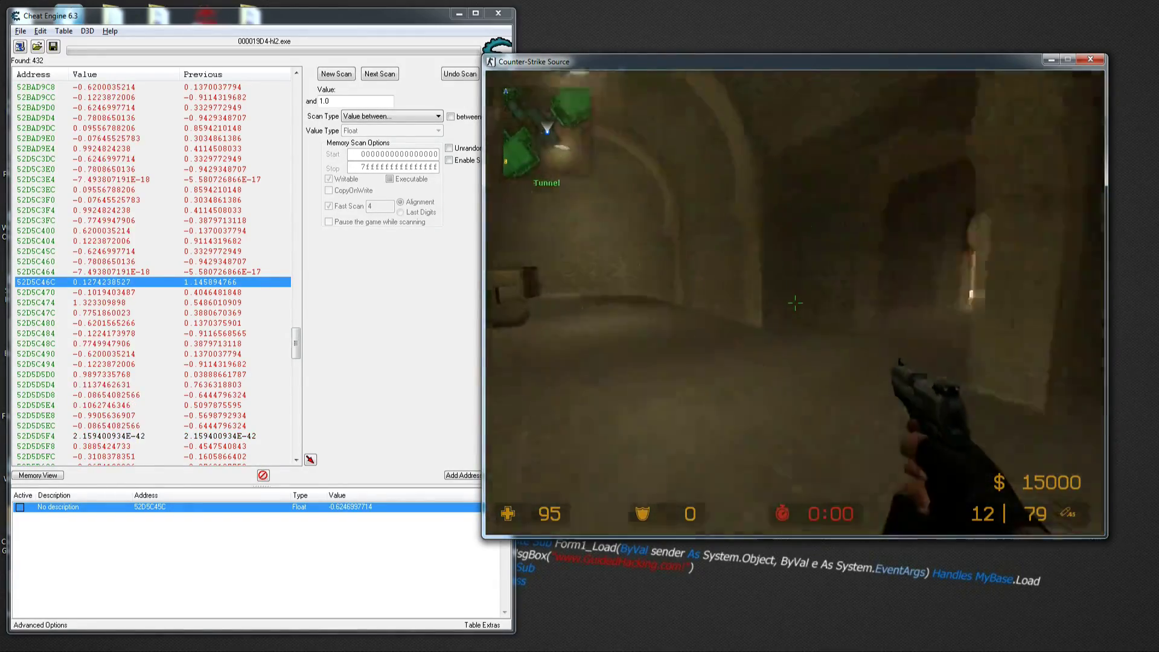
{"action": "key", "text": "w"}
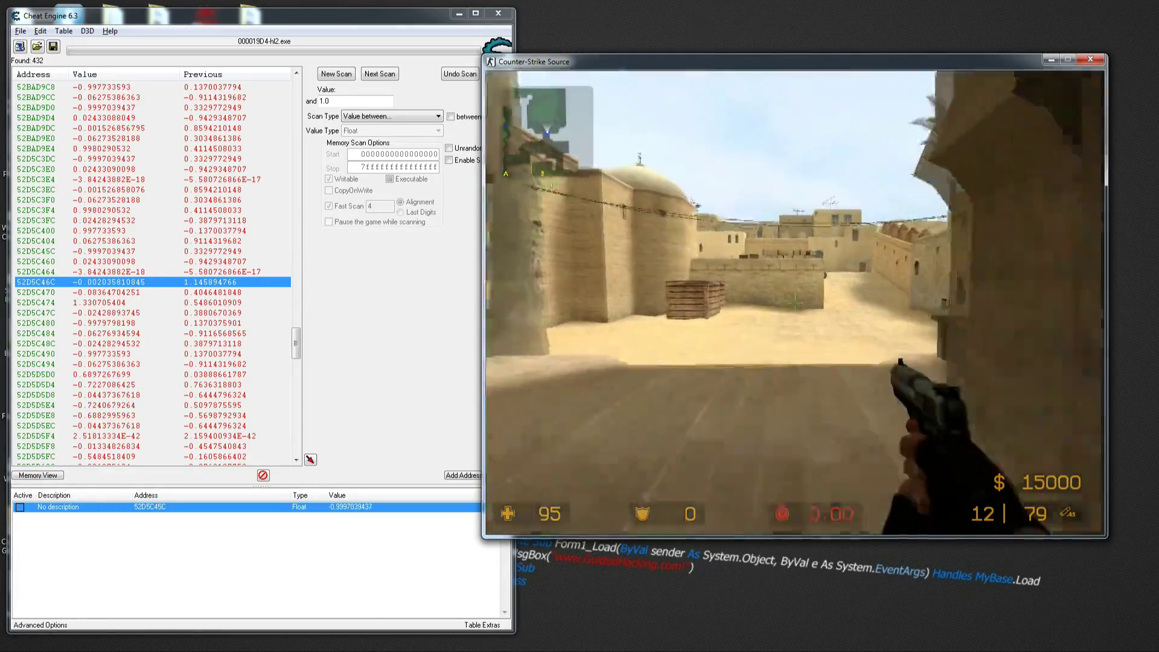
{"action": "key", "text": "w"}
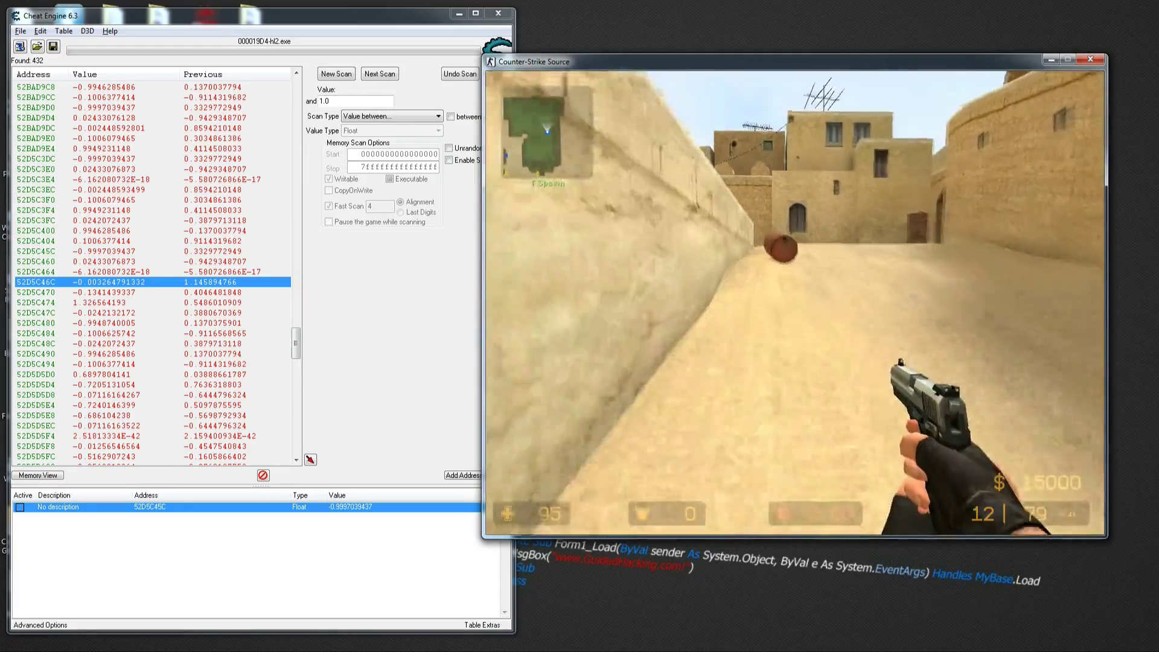
{"action": "key", "text": "w"}
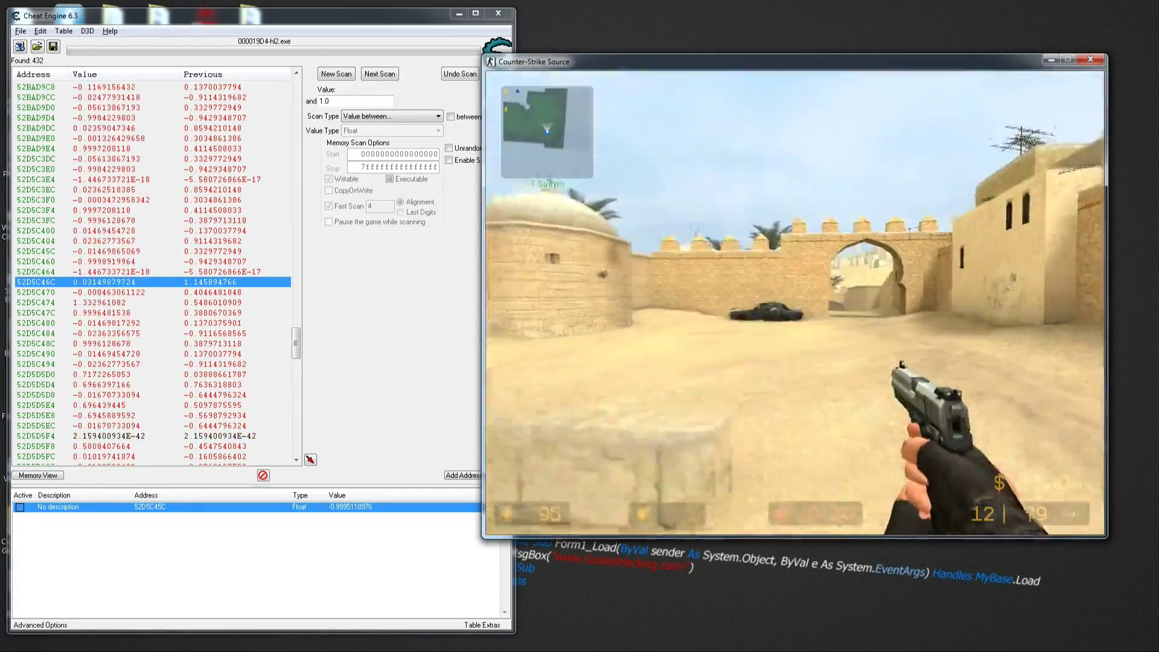
{"action": "key", "text": "w"}
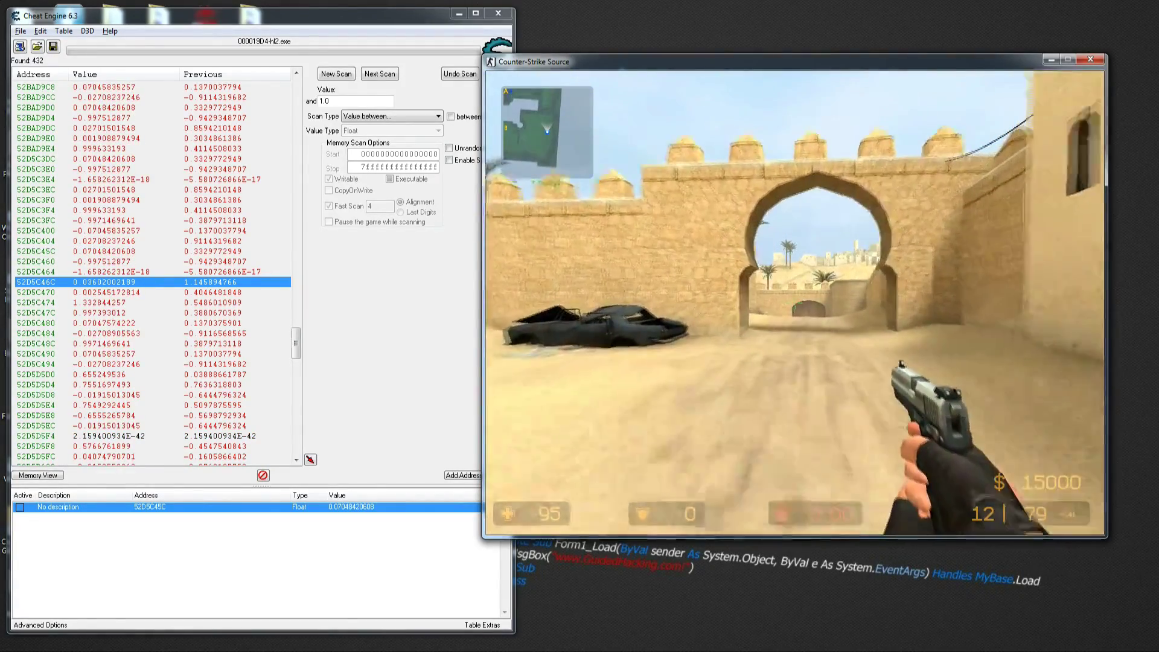
{"action": "key", "text": "w"}
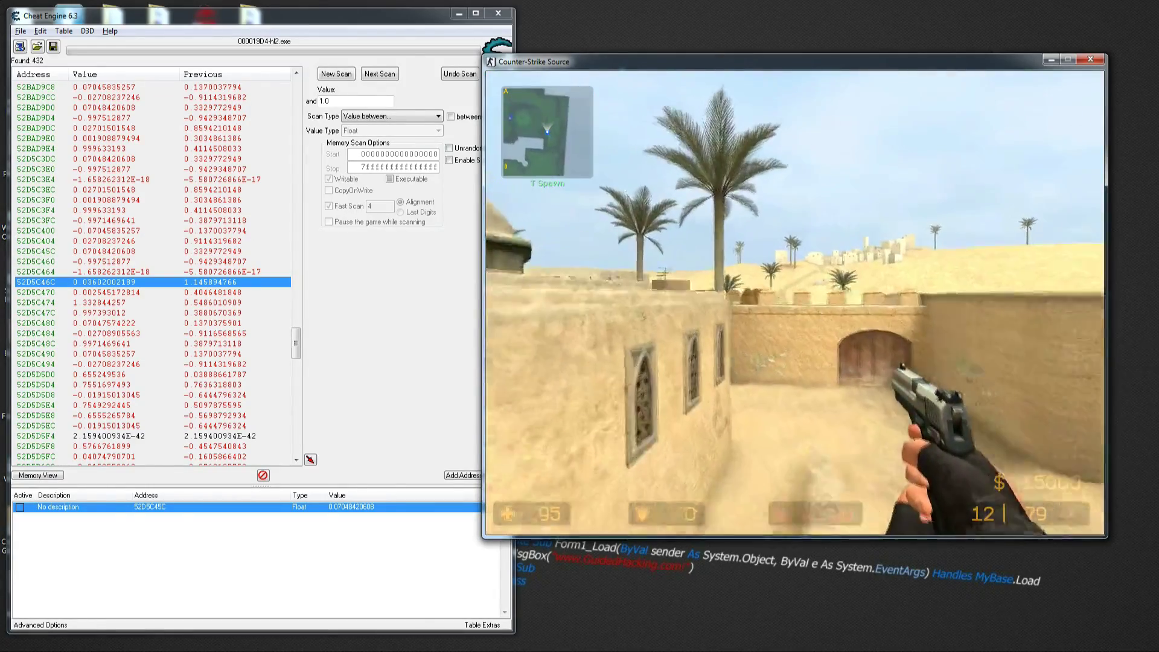
{"action": "key", "text": "w"}
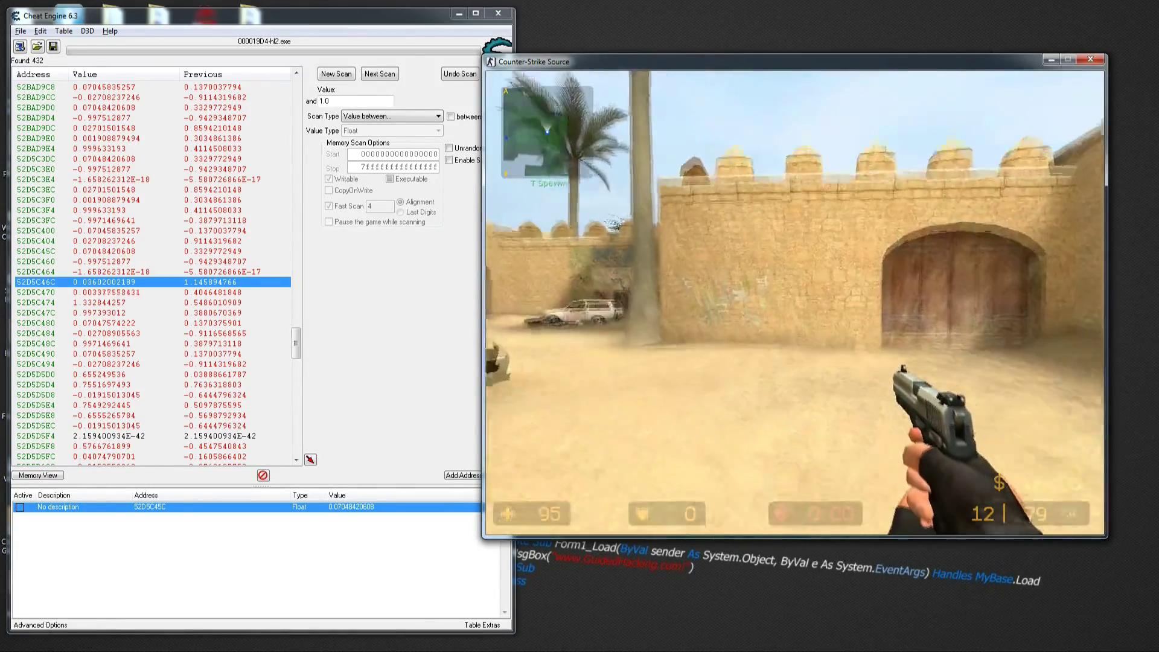